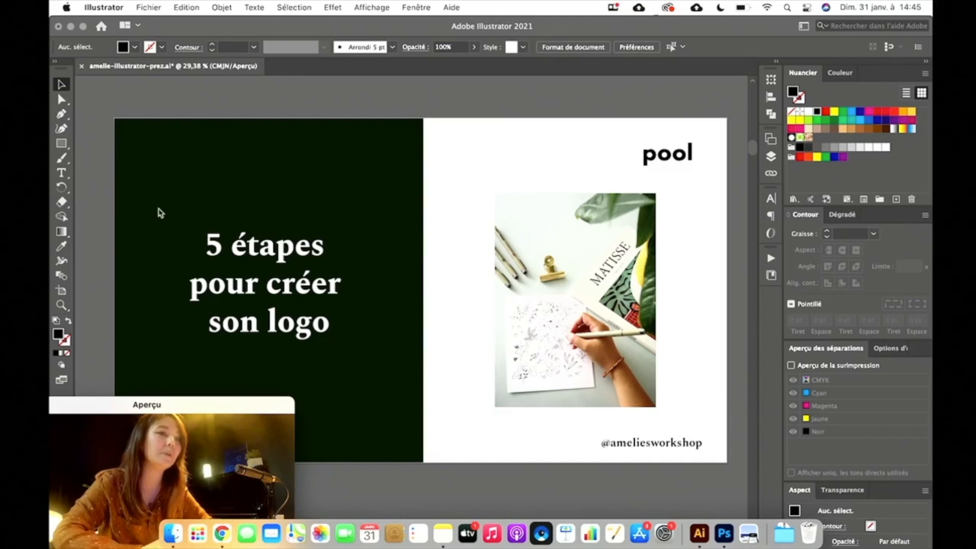
# Review the title artboard and the overview artboard listing the five steps for creating a logo.
pyautogui.scroll(-3, 161, 212)
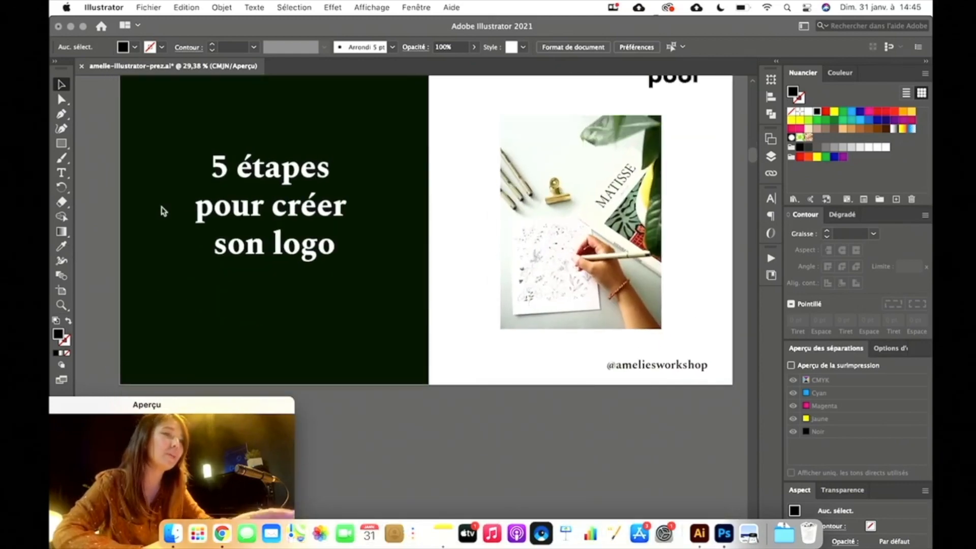
pyautogui.scroll(3, 161, 211)
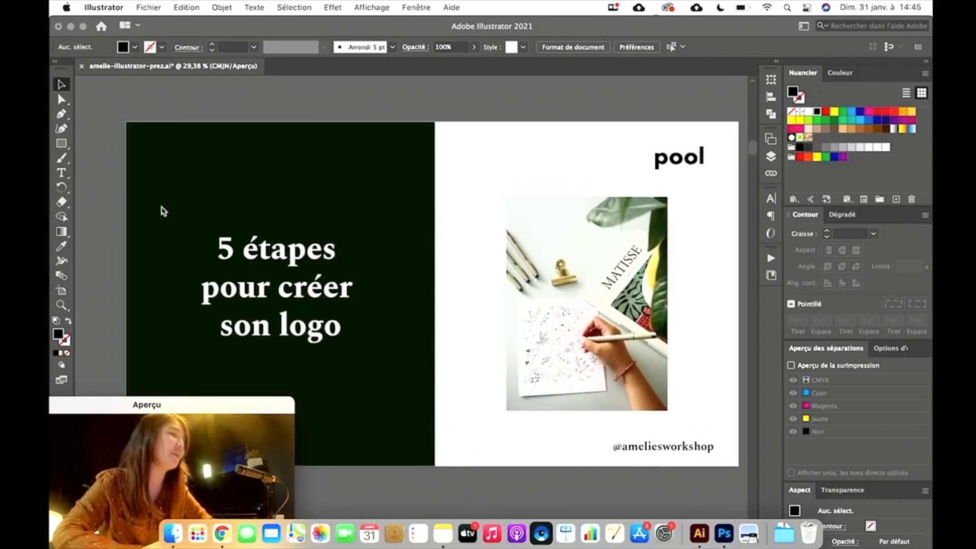
pyautogui.scroll(-5, 163, 211)
pyautogui.scroll(-9, 163, 211)
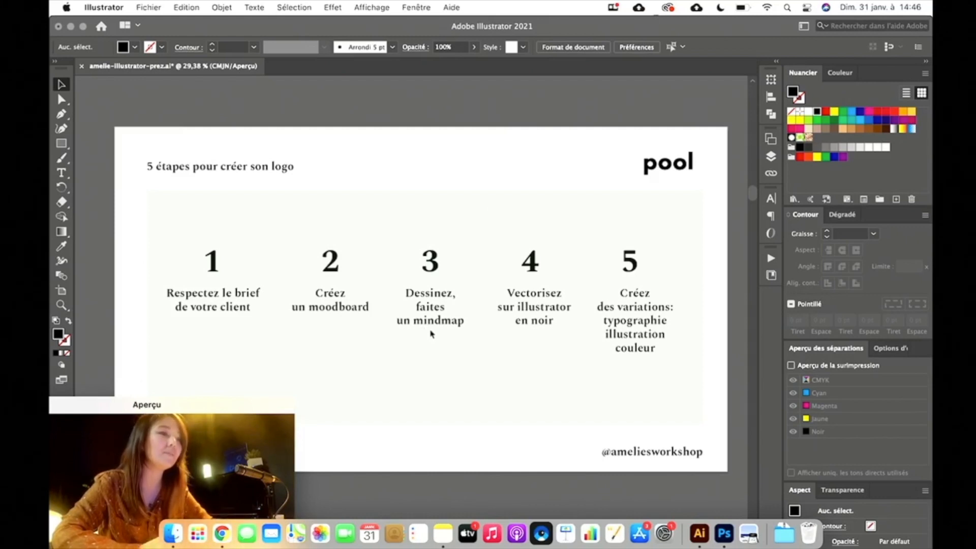
pyautogui.hscroll(2, 431, 334)
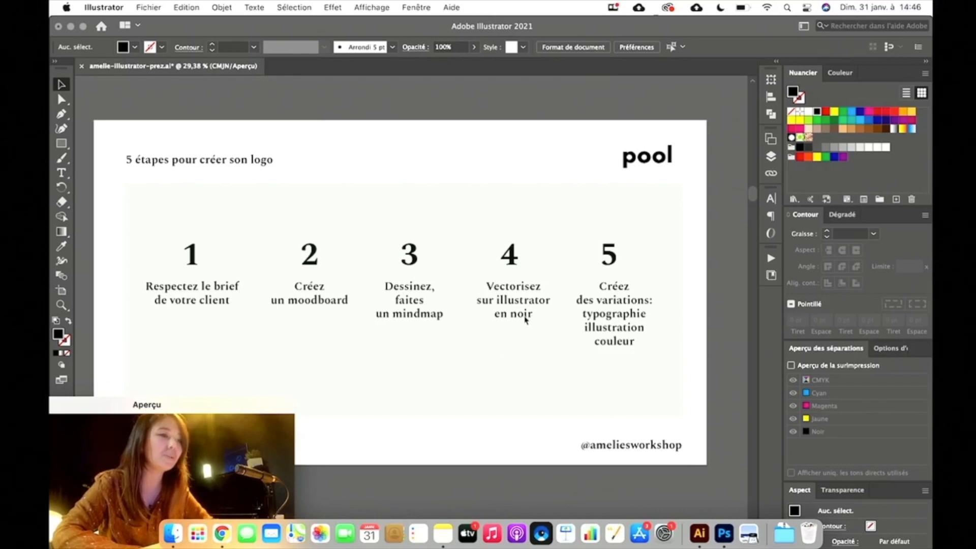
pyautogui.scroll(3, 525, 319)
pyautogui.hscroll(3, 525, 319)
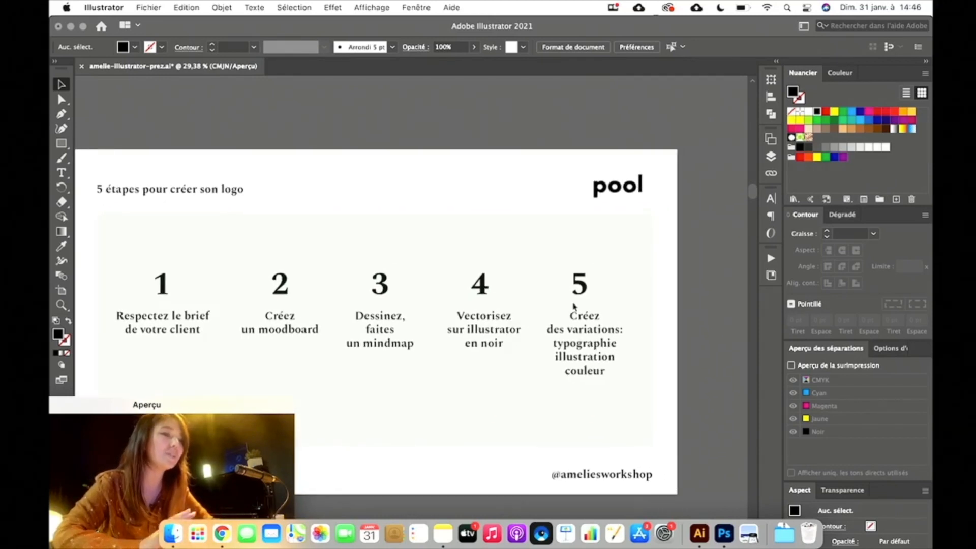
pyautogui.hscroll(-1, 573, 306)
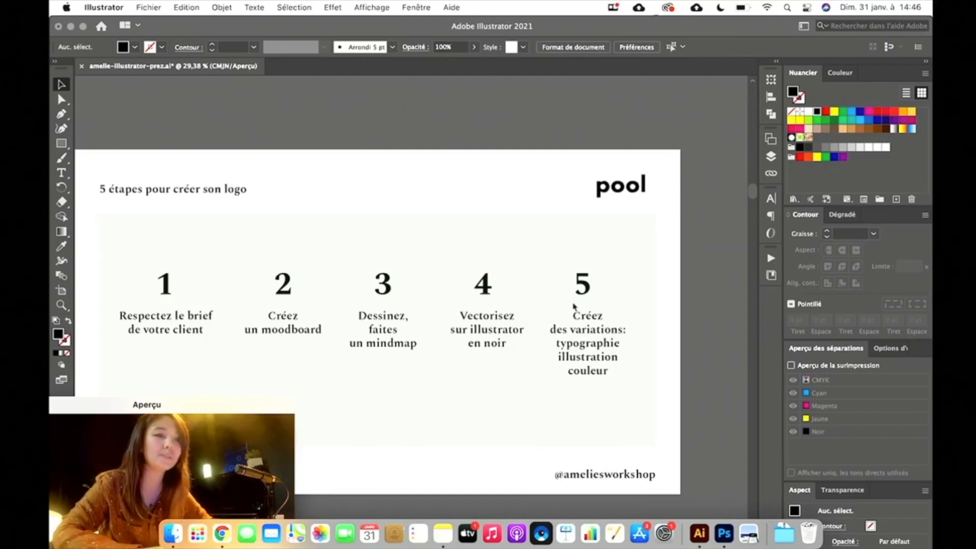
pyautogui.scroll(-5, 573, 306)
pyautogui.hscroll(-3, 573, 306)
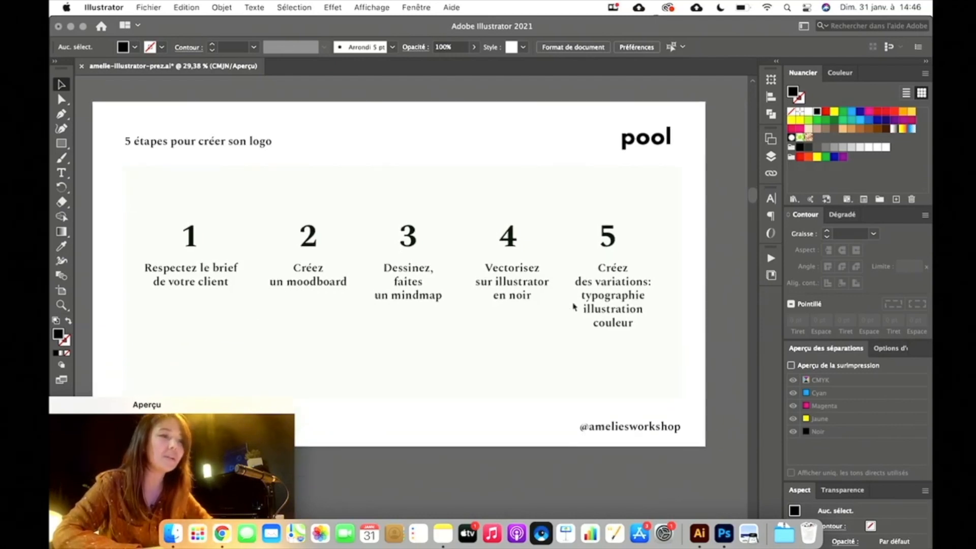
# Examine the step 1 artboard with the client's project description and the step 2 moodboard artboard.
pyautogui.scroll(-20, 395, 293)
pyautogui.hscroll(-2, 394, 293)
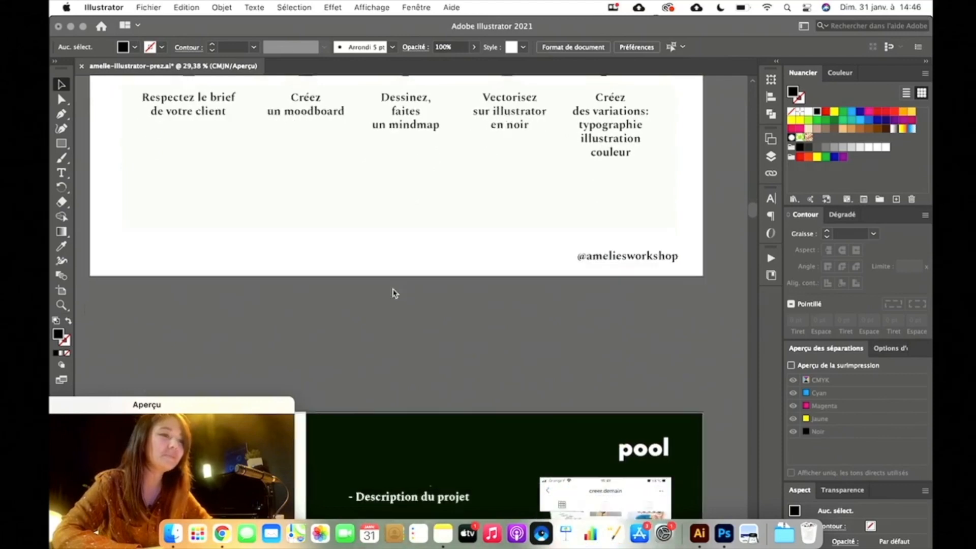
pyautogui.scroll(-18, 394, 293)
pyautogui.hscroll(1, 395, 293)
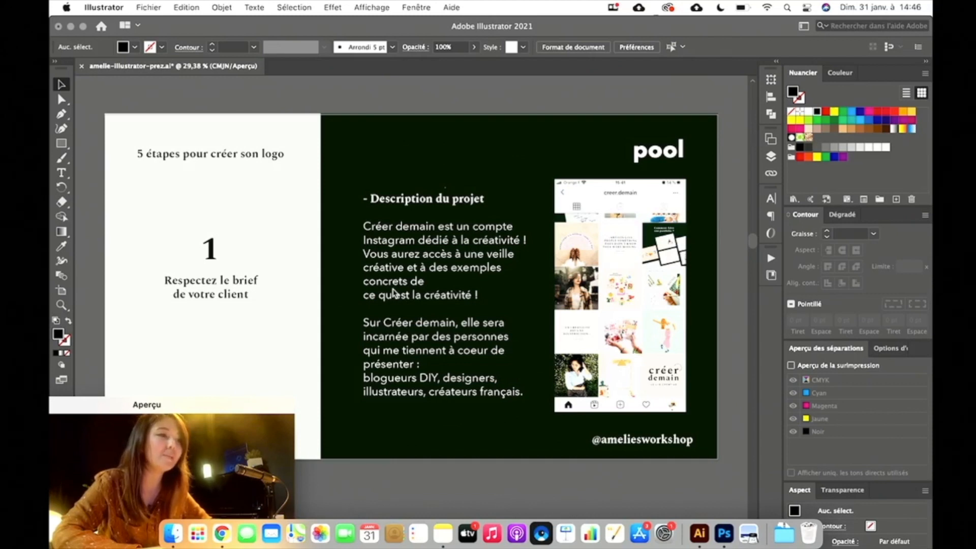
pyautogui.hscroll(2, 394, 292)
pyautogui.scroll(1, 394, 292)
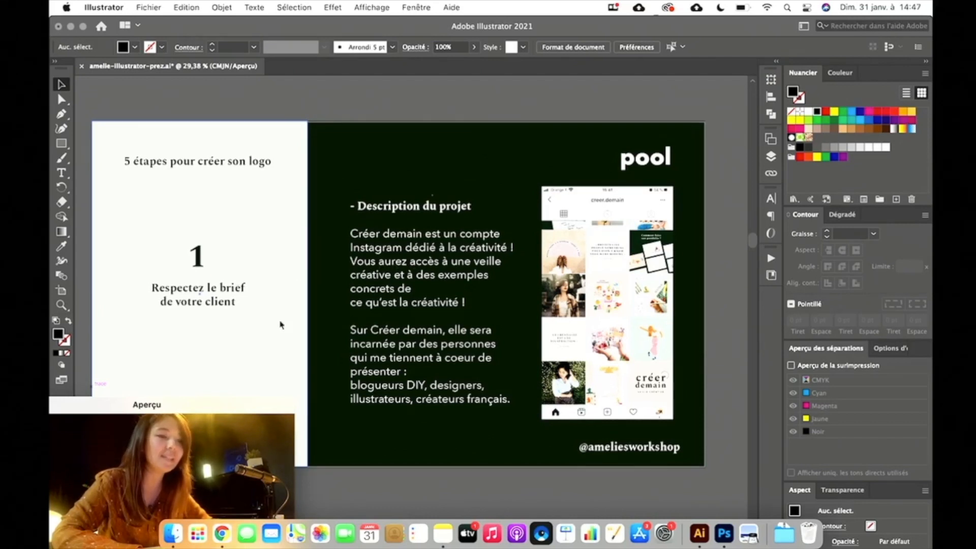
pyautogui.scroll(-2, 280, 325)
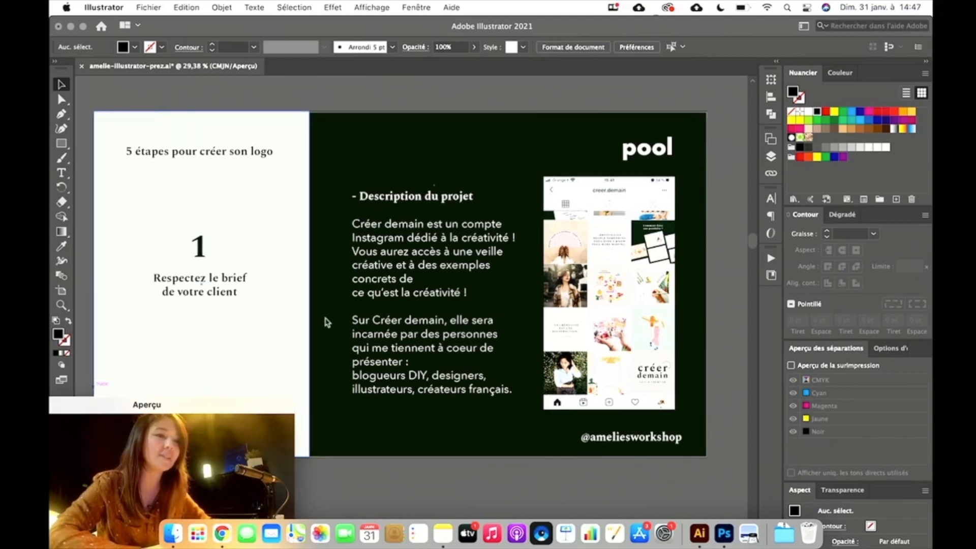
pyautogui.scroll(-1, 326, 323)
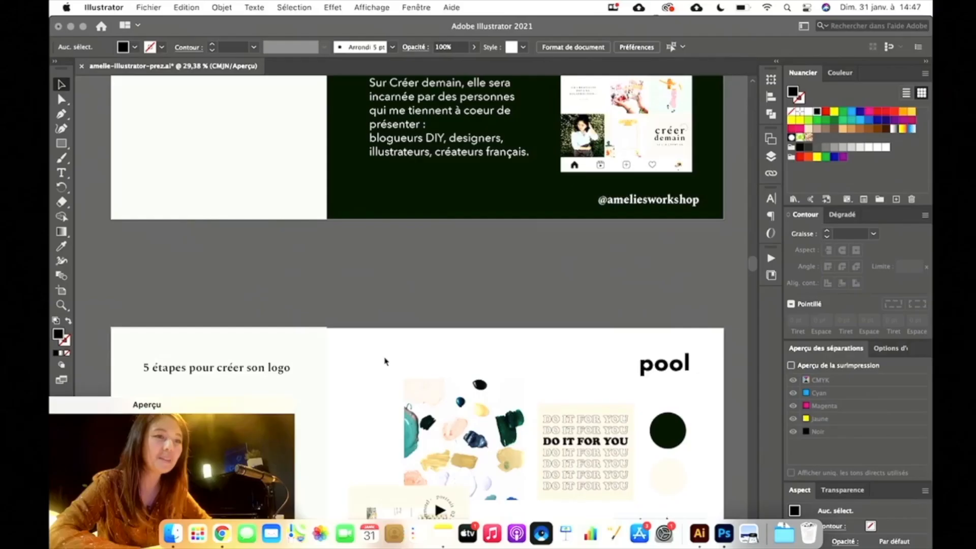
pyautogui.scroll(-5, 385, 361)
pyautogui.scroll(-3, 385, 360)
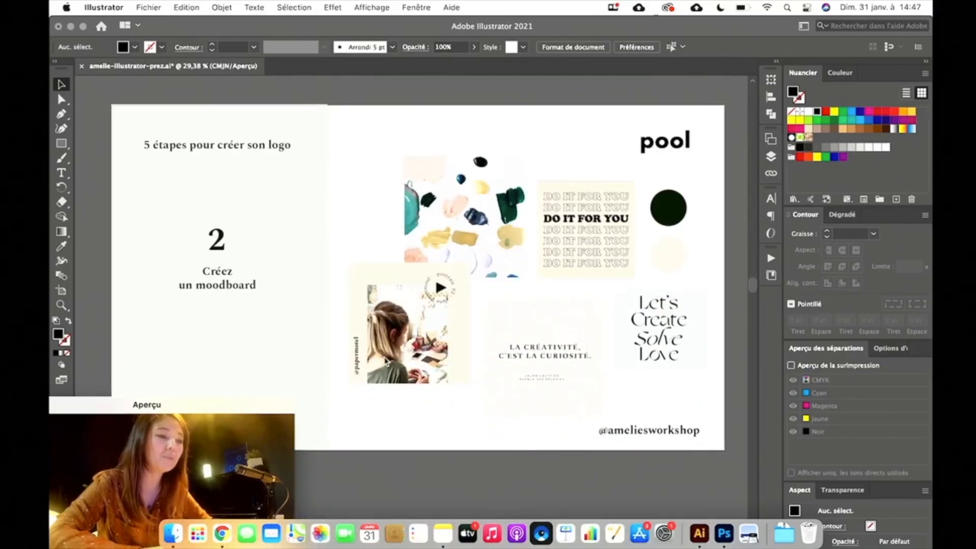
pyautogui.scroll(1, 384, 362)
pyautogui.hscroll(1, 385, 362)
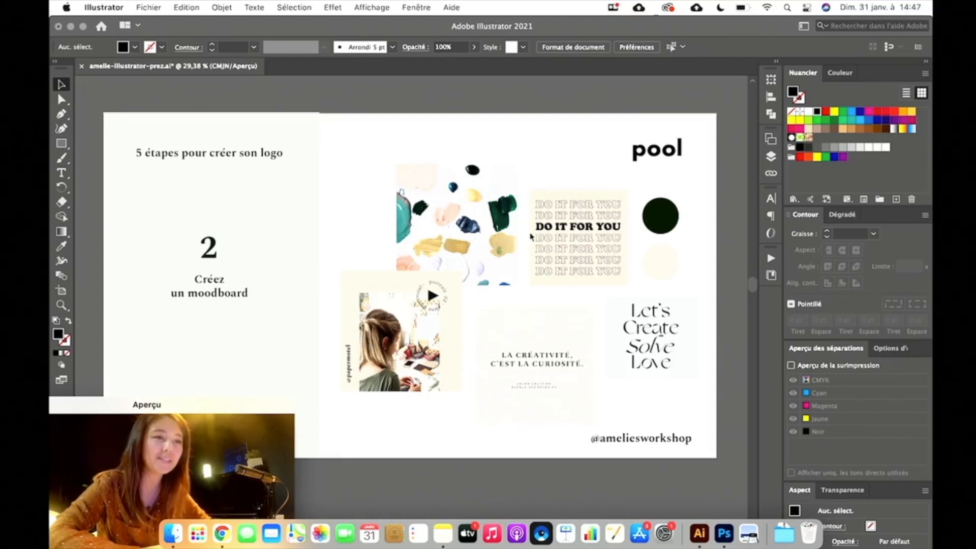
# Examine the hand-drawn CRÉER DEMAIN mindmap on the step 3 artboard.
pyautogui.scroll(-5, 531, 236)
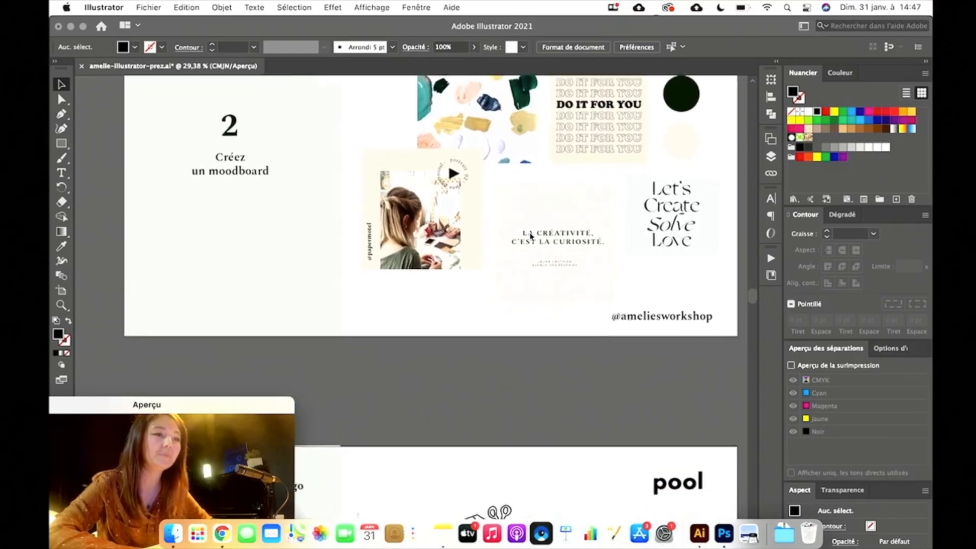
pyautogui.scroll(-10, 531, 236)
pyautogui.scroll(1, 532, 237)
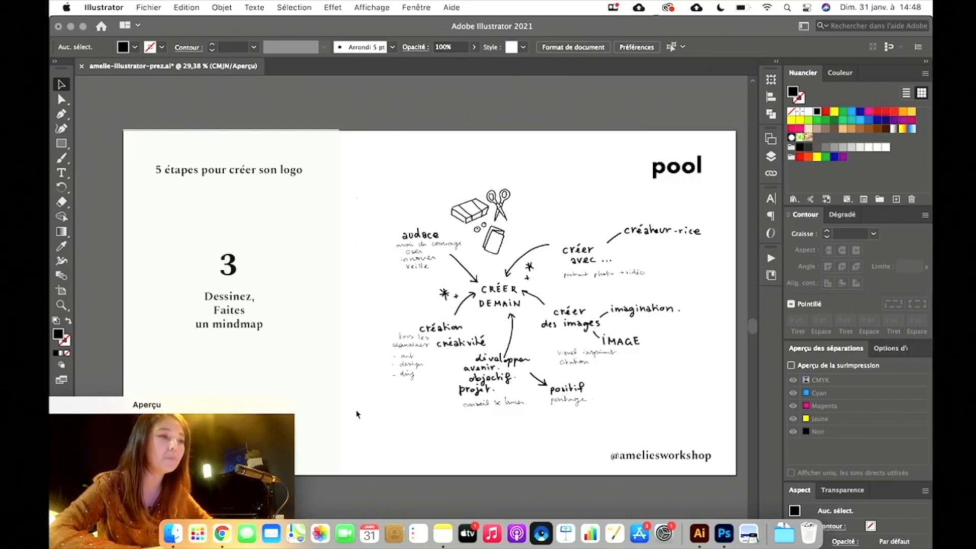
pyautogui.scroll(-1, 357, 414)
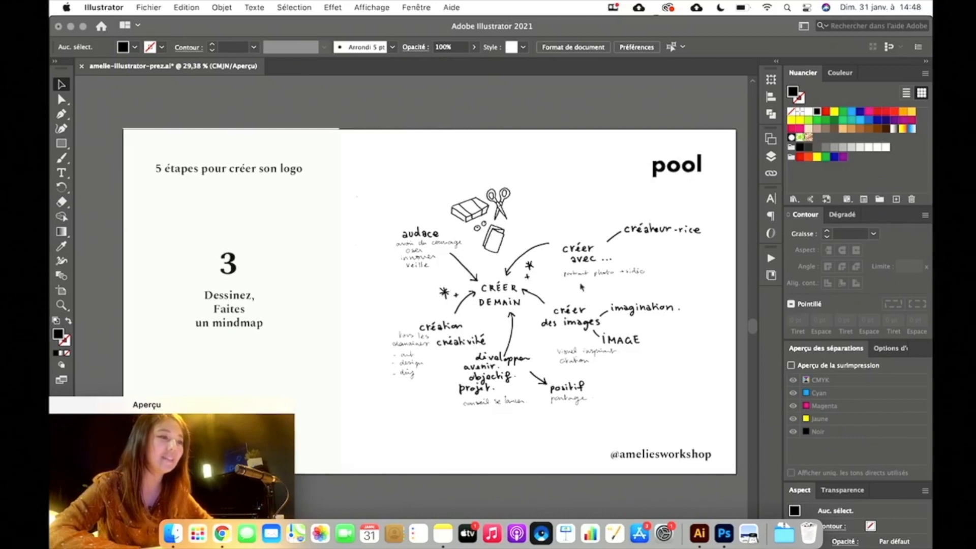
pyautogui.scroll(-2, 568, 307)
pyautogui.click(548, 369)
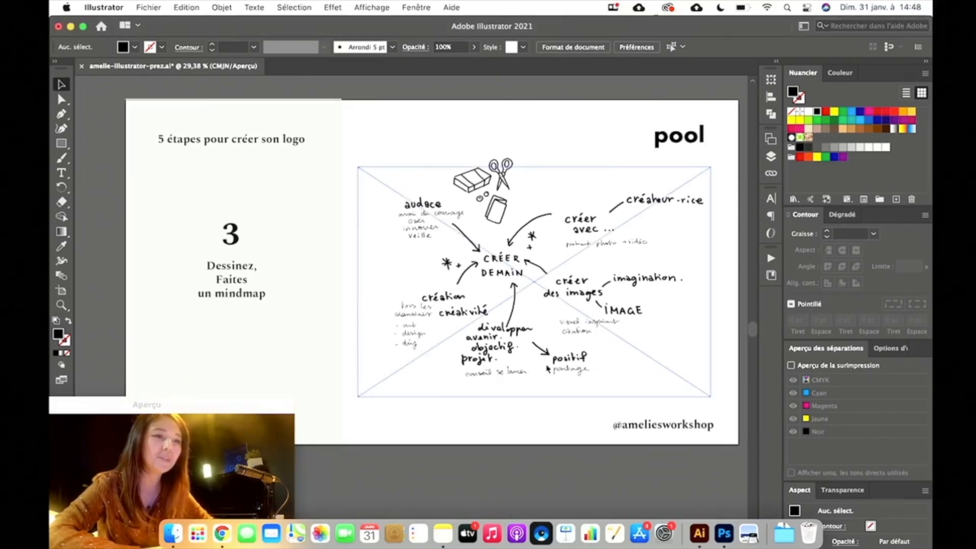
pyautogui.click(510, 460)
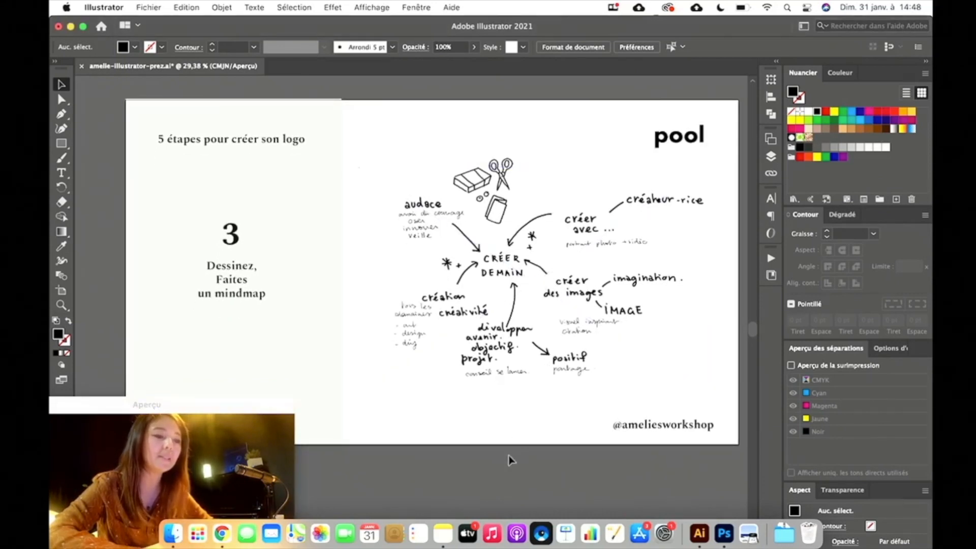
pyautogui.scroll(-1, 512, 460)
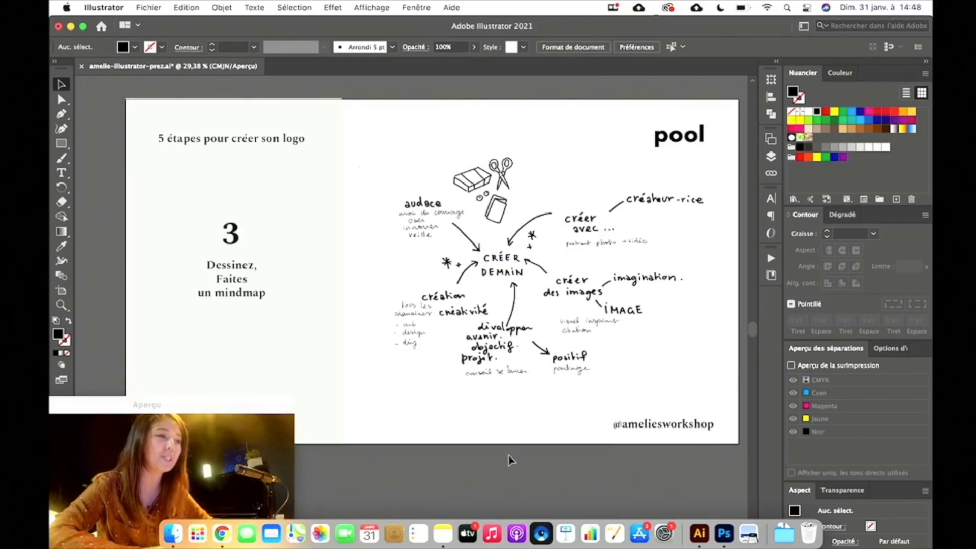
# Add a text frame reading CRÉER DEMAIN in the blank area of the step 4 artboard and set its size to 72 pt.
pyautogui.scroll(-3, 510, 459)
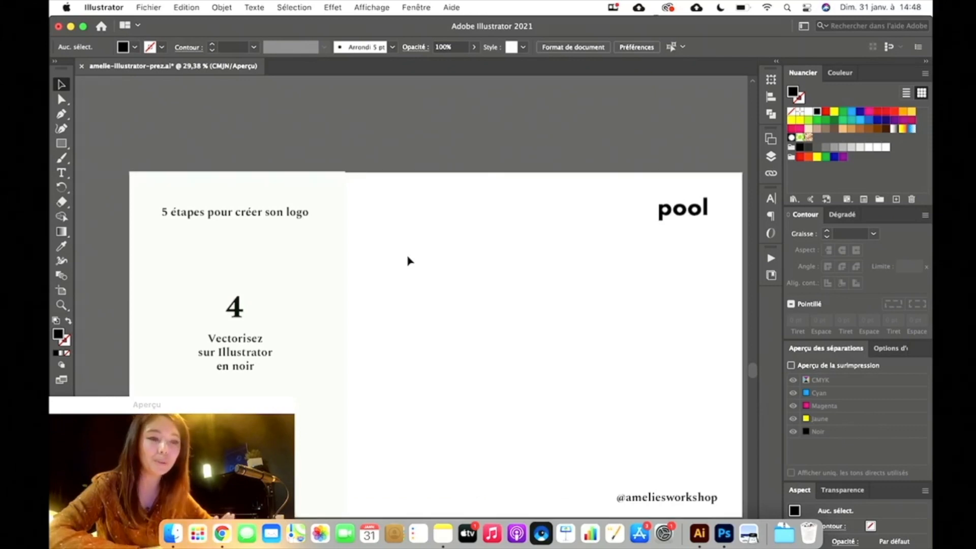
pyautogui.scroll(-2, 420, 331)
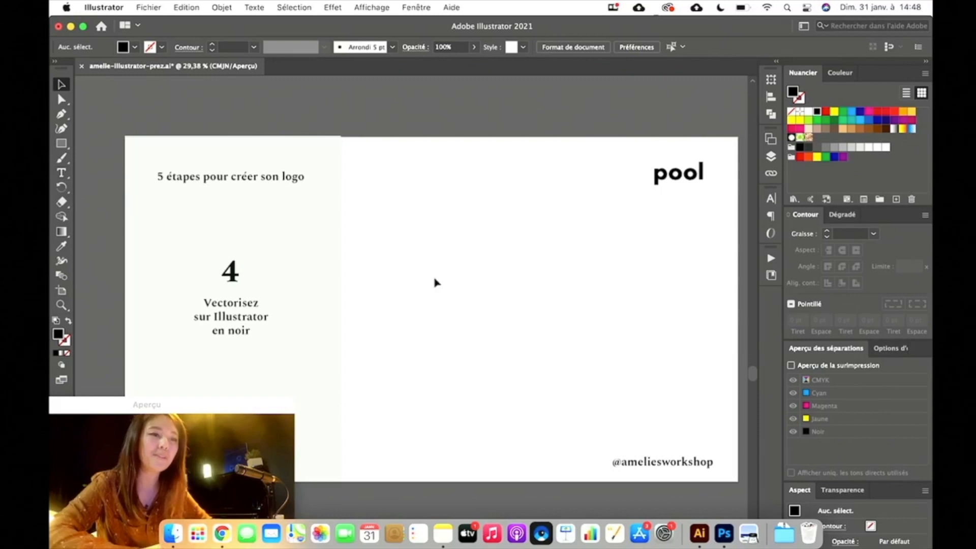
pyautogui.press('t')
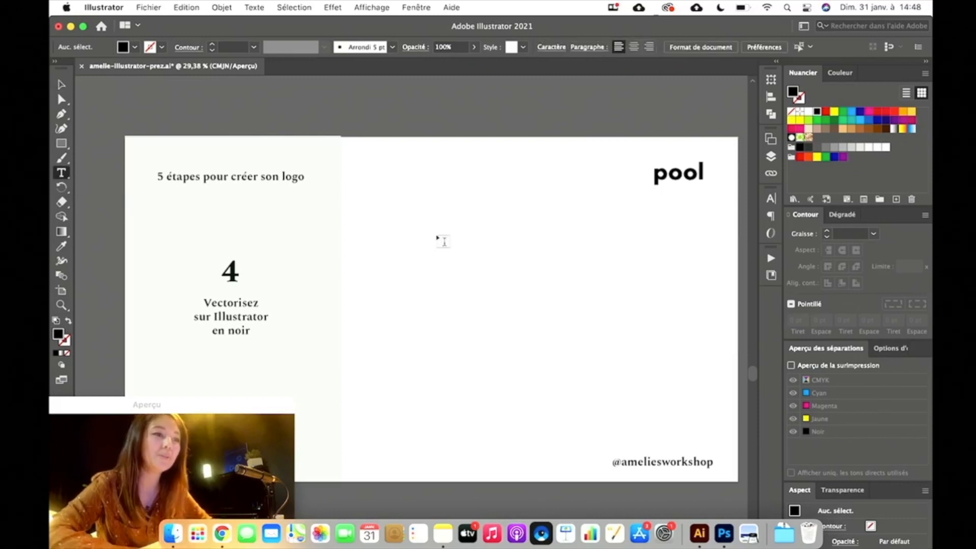
pyautogui.moveTo(418, 246); pyautogui.dragTo(566, 288)
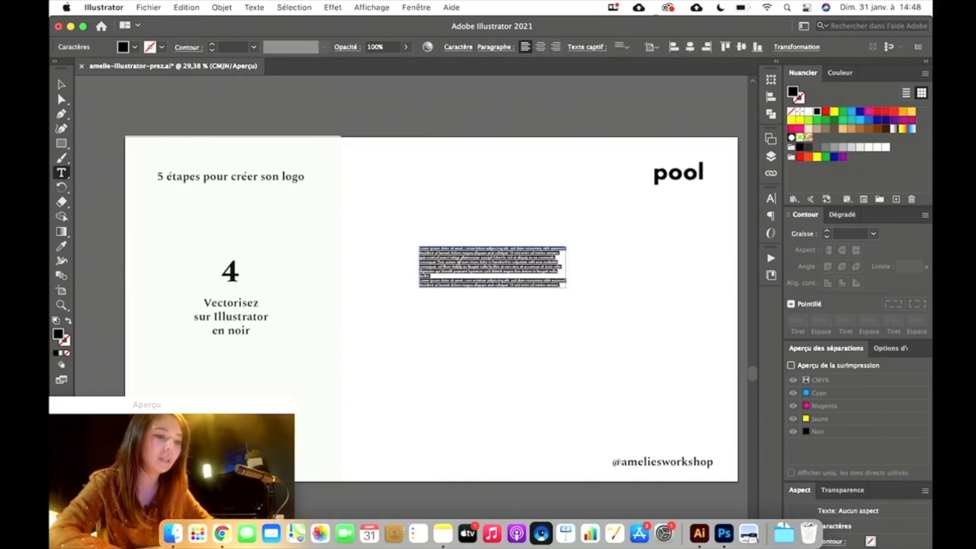
pyautogui.press('BackSpace')
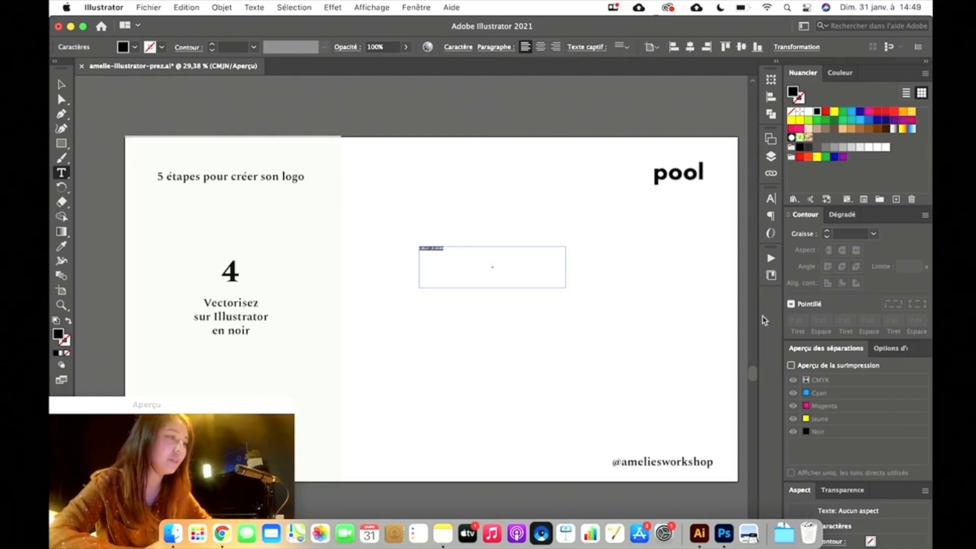
pyautogui.press('super+t')
pyautogui.click(673, 247)
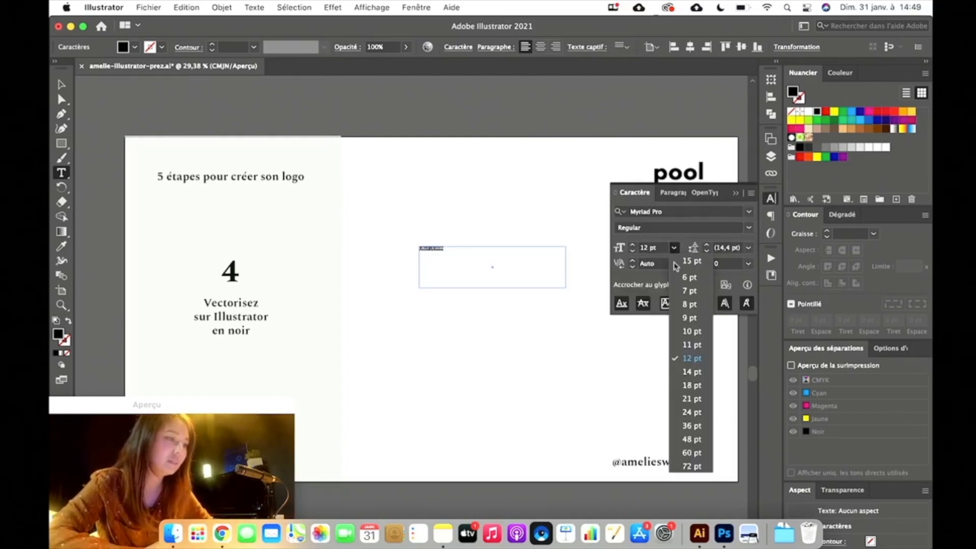
pyautogui.click(696, 463)
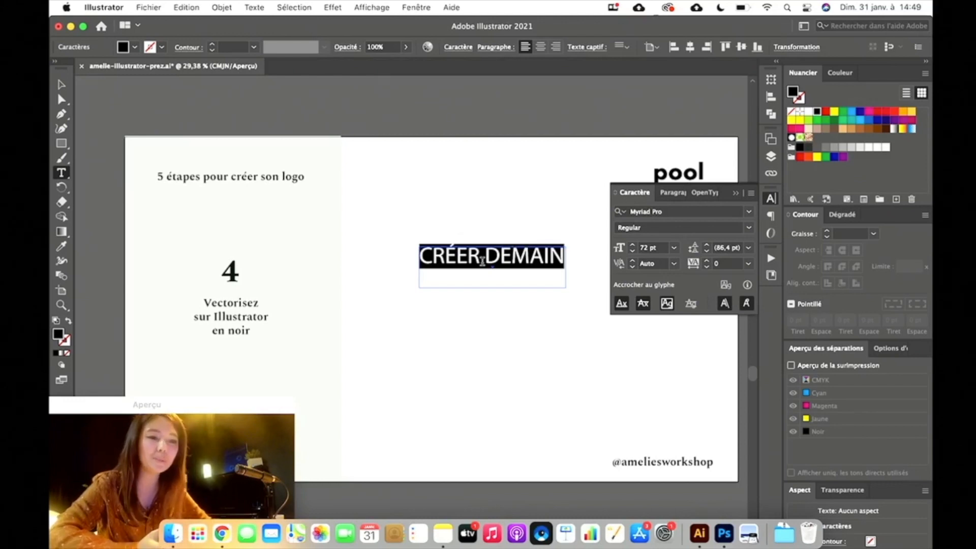
# Change the font of the CRÉER DEMAIN text to Spectral Bold.
pyautogui.click(722, 212)
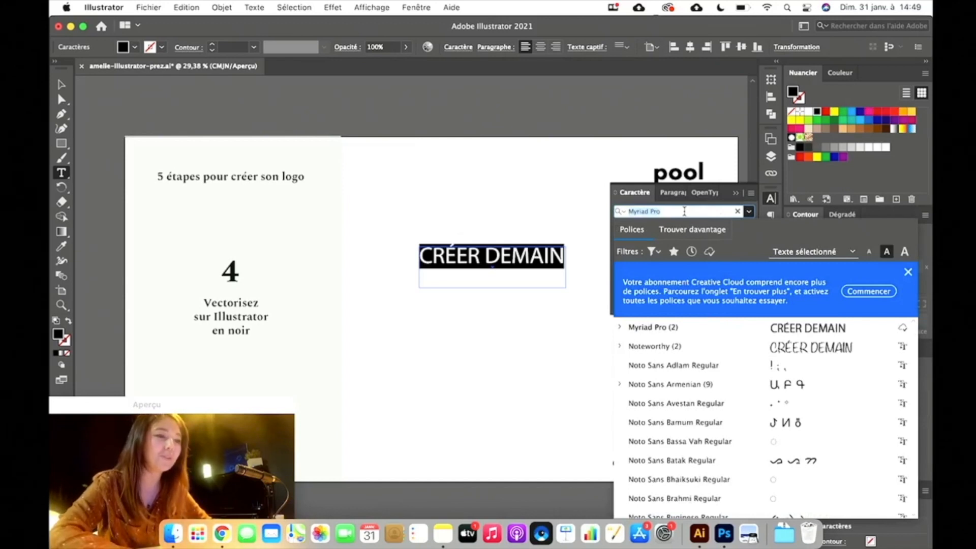
pyautogui.write('Spe')
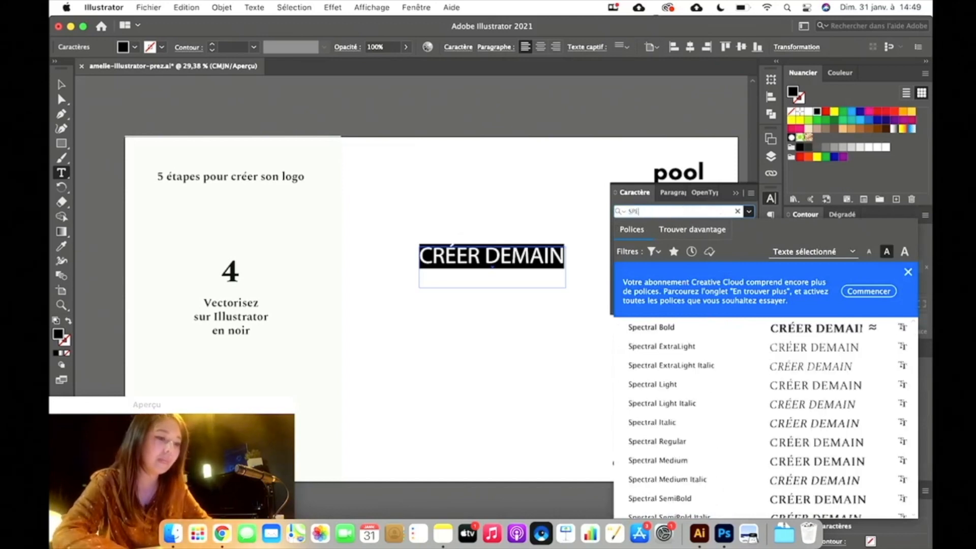
pyautogui.write('cta')
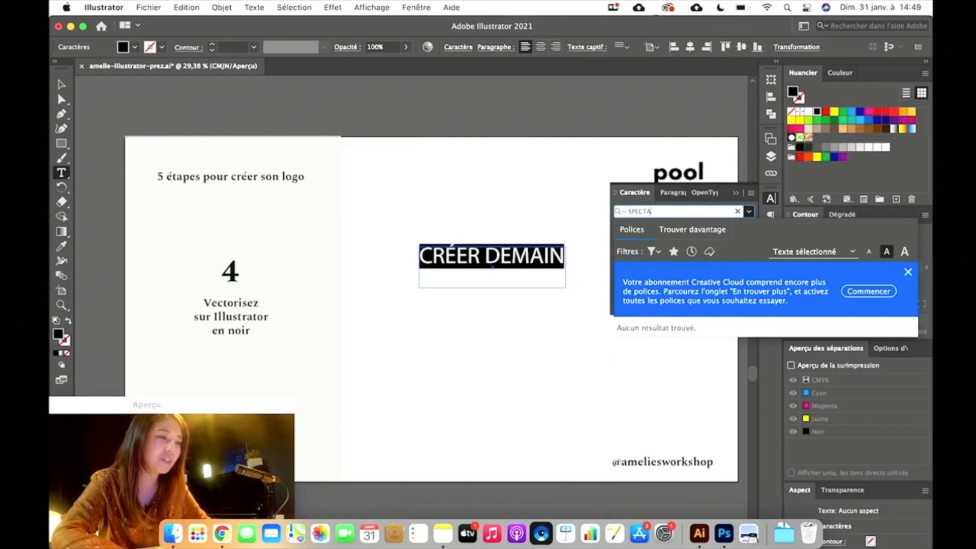
pyautogui.press('BackSpace')
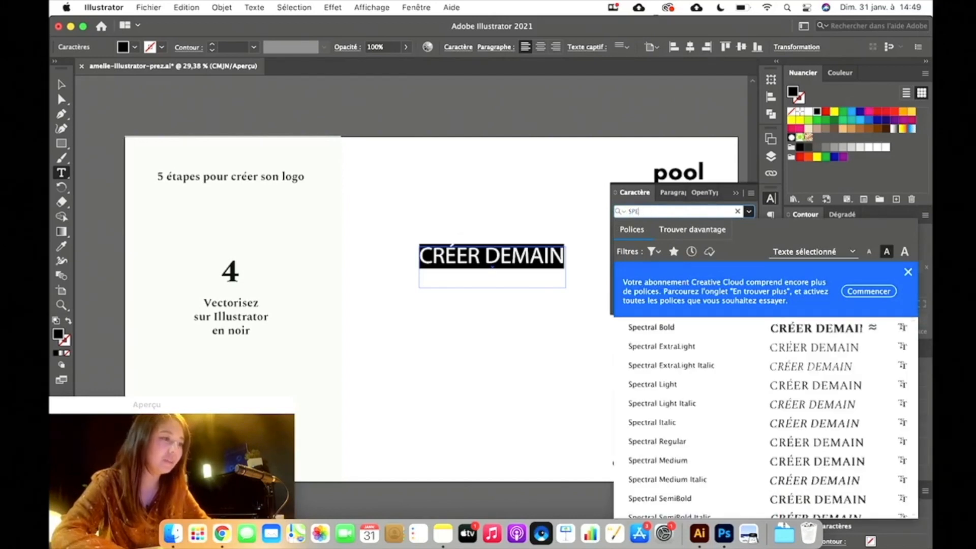
pyautogui.click(654, 329)
# Replace the word CRÉER with lowercase "créer" and break DEMAIN onto the next line.
pyautogui.moveTo(515, 260); pyautogui.dragTo(414, 249)
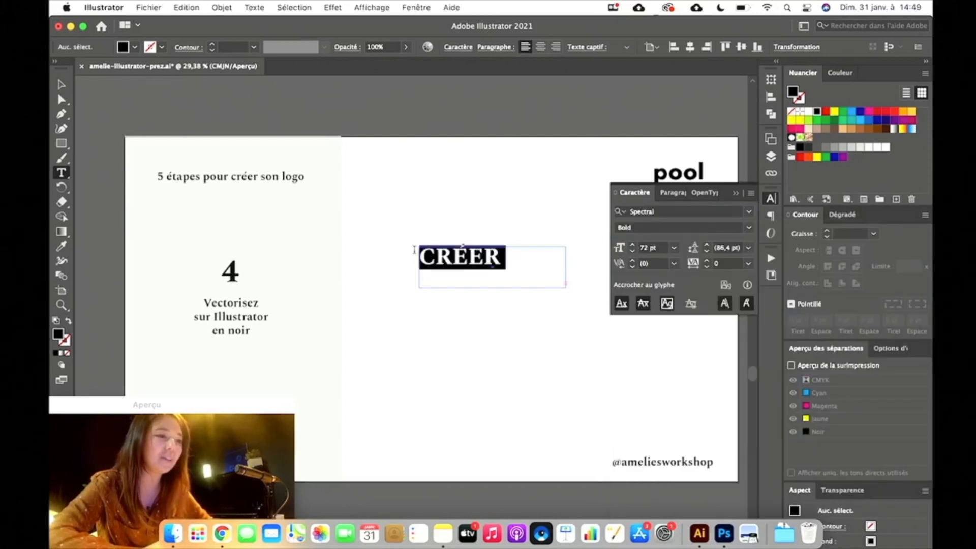
pyautogui.write('cRDEMAIN')
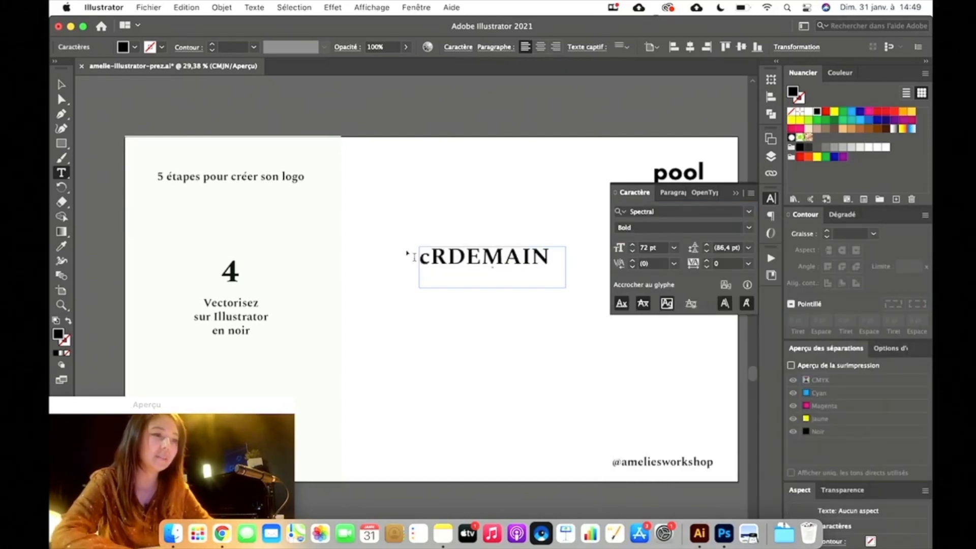
pyautogui.press('Delete')
pyautogui.write('réerDE-')
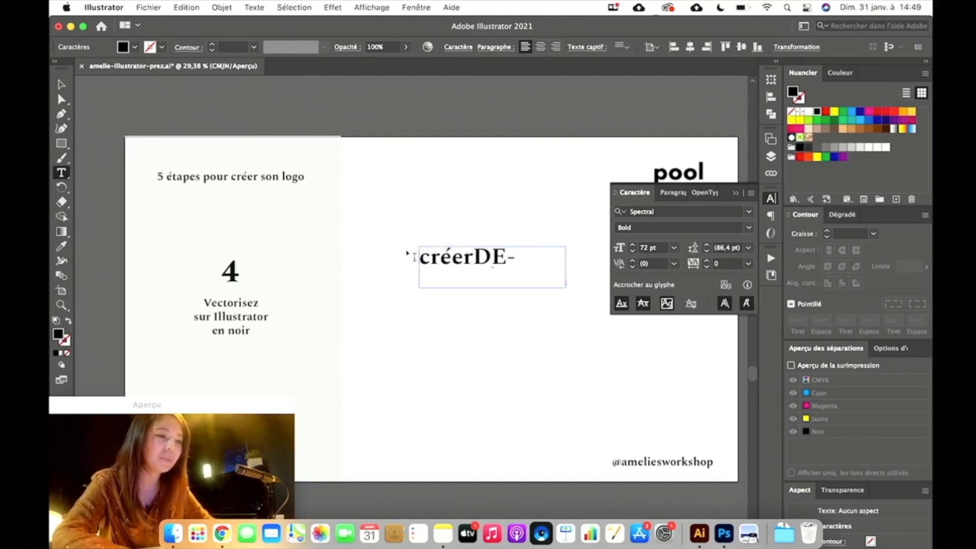
pyautogui.hotkey('shift', 'Return')
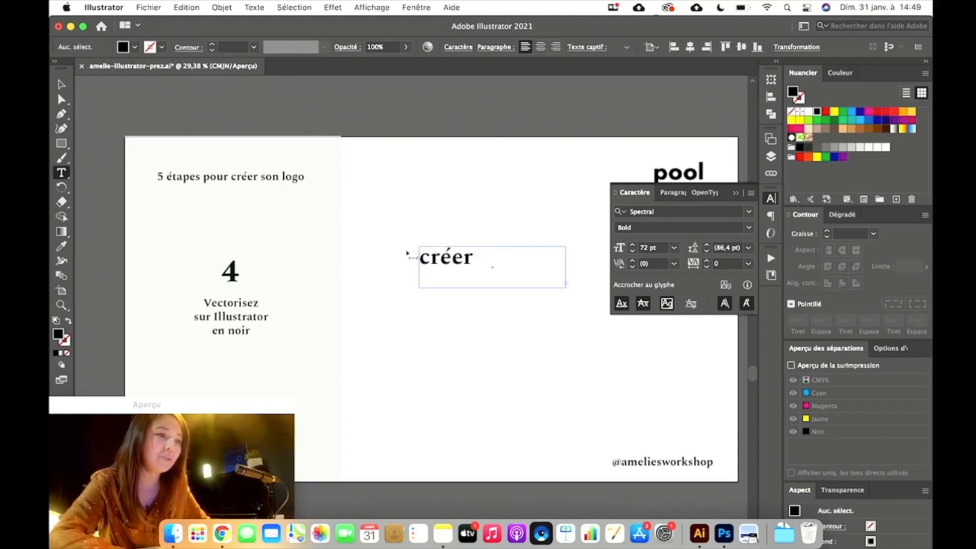
# Extend the text frame upward to reveal the second line and replace DEMAIN with lowercase "demain".
pyautogui.press('Escape')
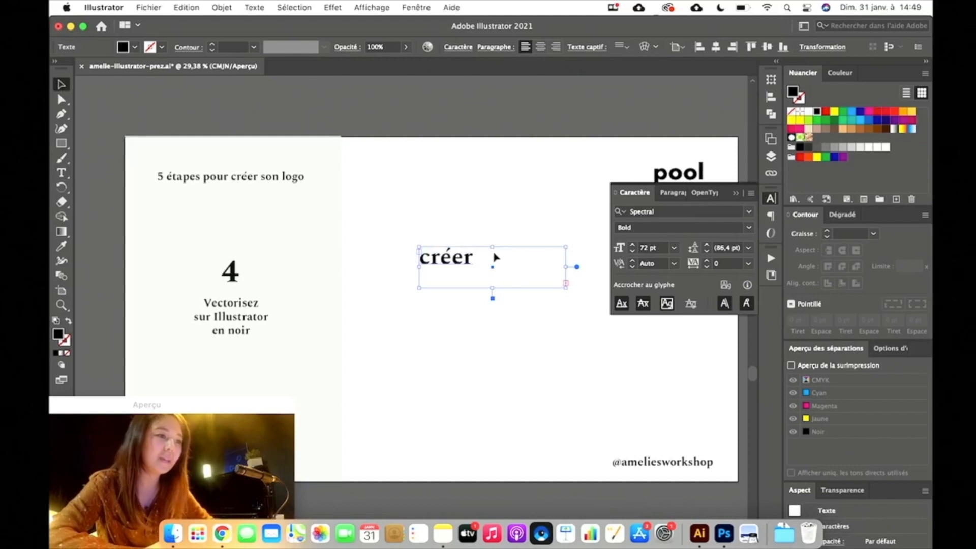
pyautogui.moveTo(492, 248); pyautogui.dragTo(497, 202)
pyautogui.doubleClick(510, 235)
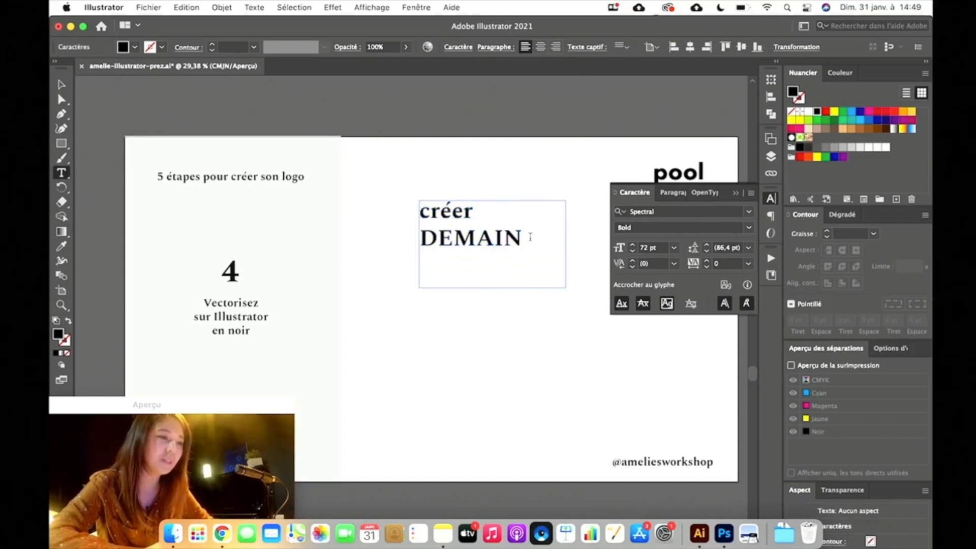
pyautogui.moveTo(529, 237); pyautogui.dragTo(401, 237)
pyautogui.write('demain')
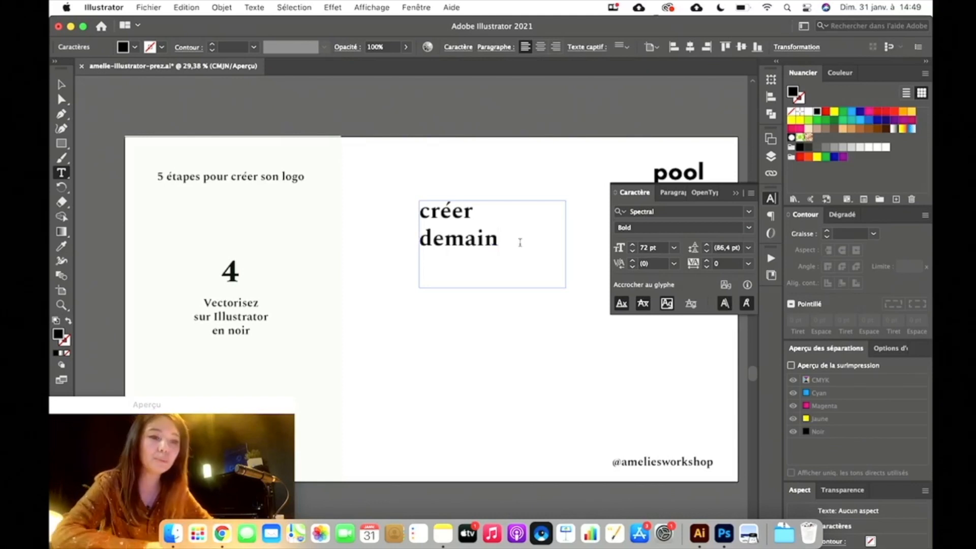
# Centre both lines of the "créer demain" text and enlarge the word "créer".
pyautogui.press('super+a')
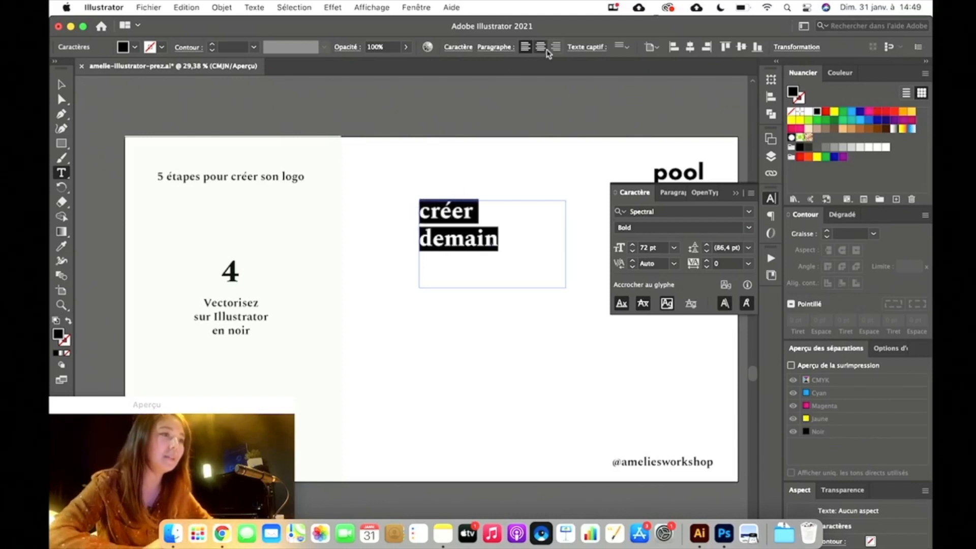
pyautogui.click(541, 47)
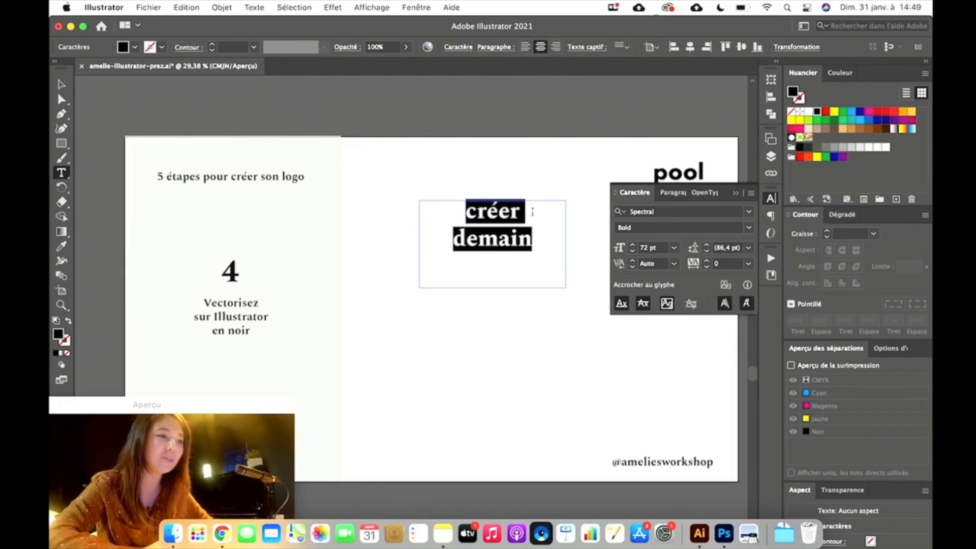
pyautogui.moveTo(524, 210); pyautogui.dragTo(475, 211)
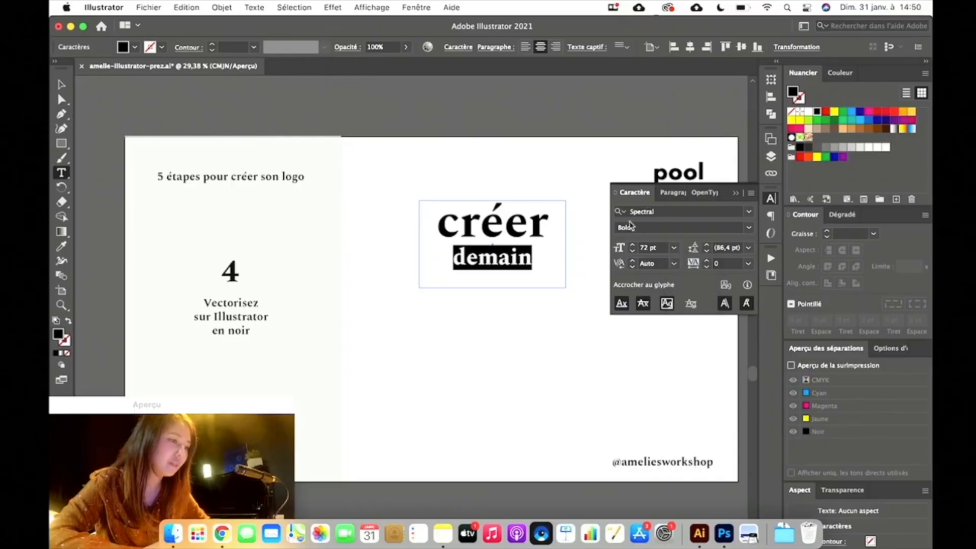
# Set the font size of the word "demain" to 100 pt.
pyautogui.click(631, 244)
pyautogui.click(632, 245)
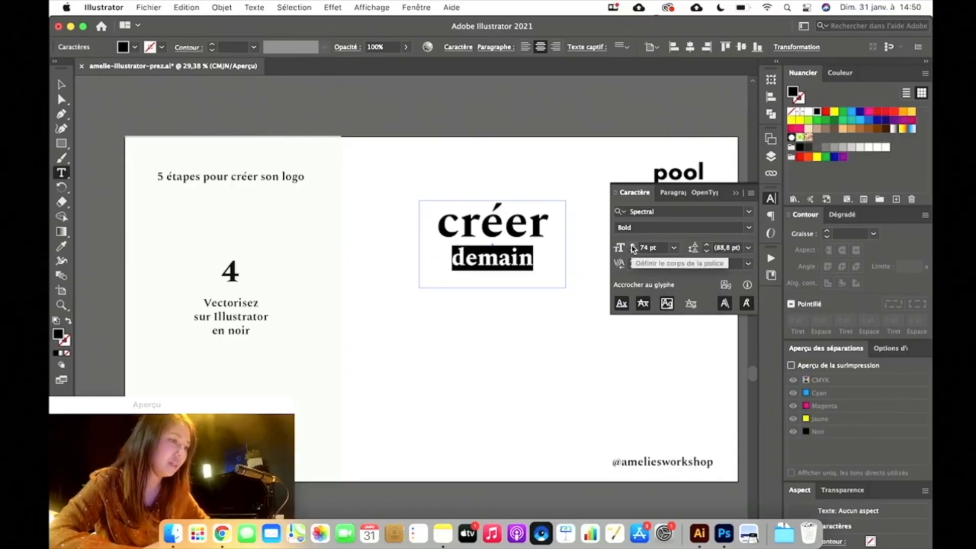
pyautogui.click(632, 245)
pyautogui.click(632, 244)
pyautogui.click(632, 244)
pyautogui.moveTo(658, 248); pyautogui.dragTo(635, 248)
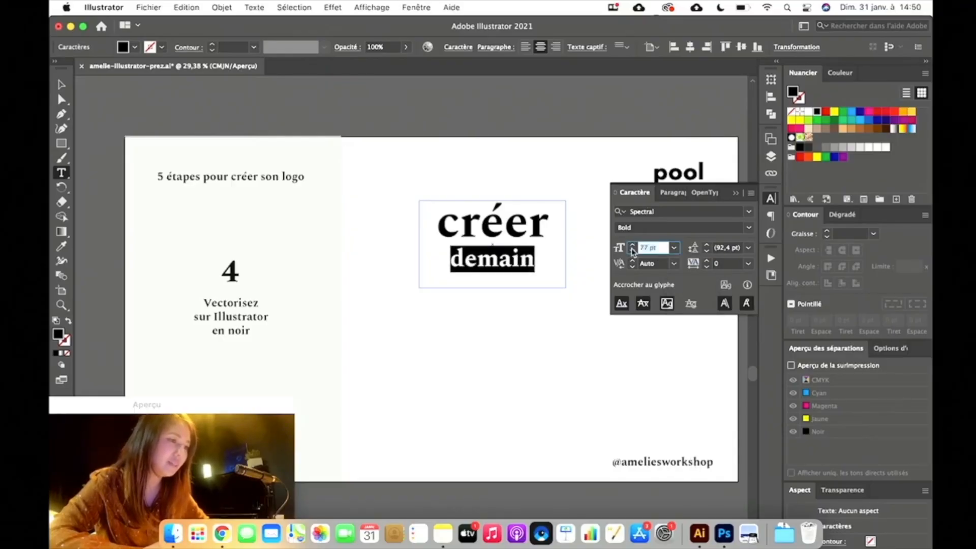
pyautogui.write('100')
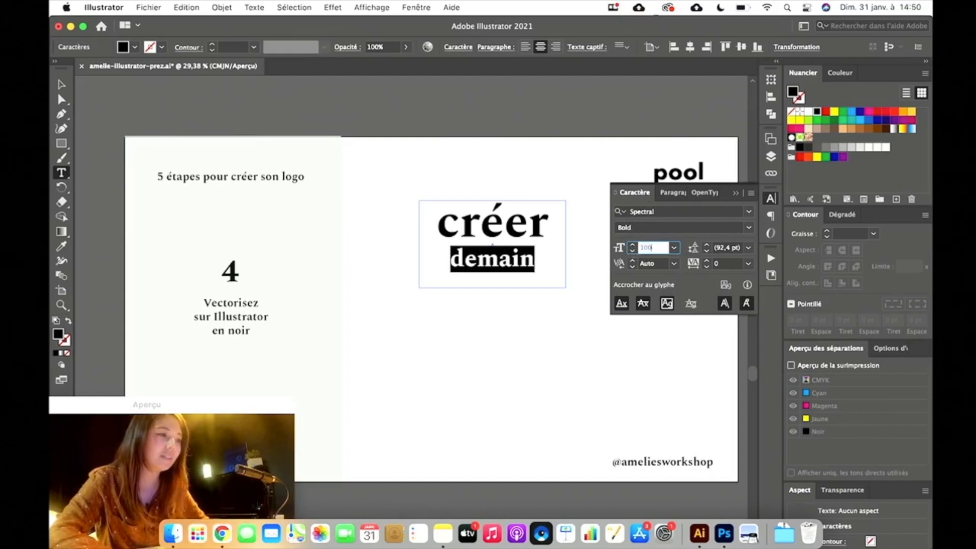
pyautogui.press('Return')
pyautogui.press('Escape')
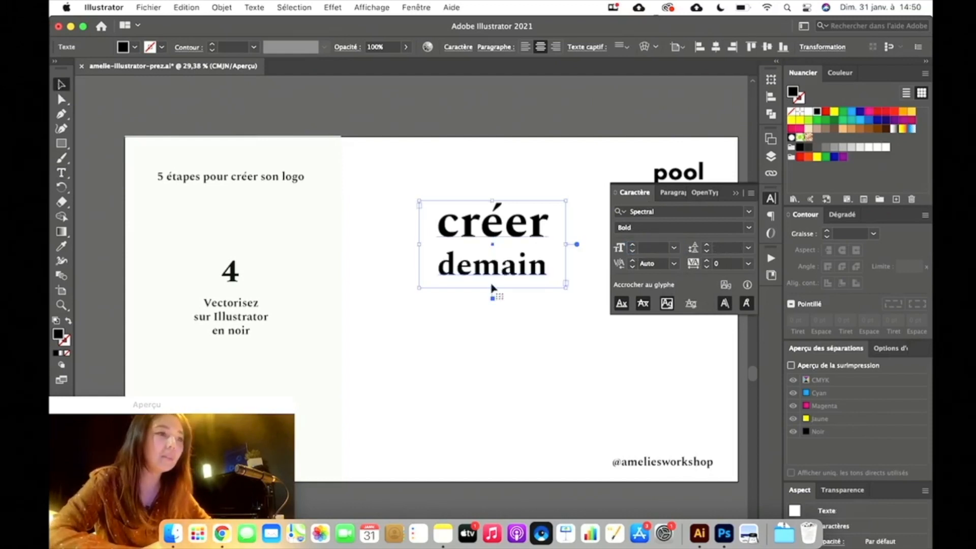
# Tighten the leading of "demain" by setting it to 72 pt, and raise it slightly so the two lines sit close without overlapping.
pyautogui.doubleClick(545, 268)
pyautogui.moveTo(551, 264); pyautogui.dragTo(436, 266)
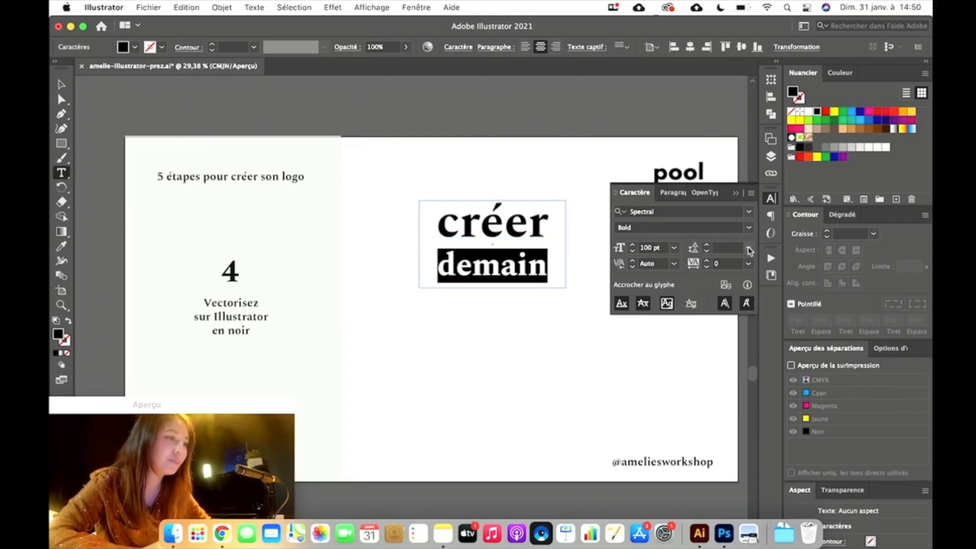
pyautogui.click(749, 248)
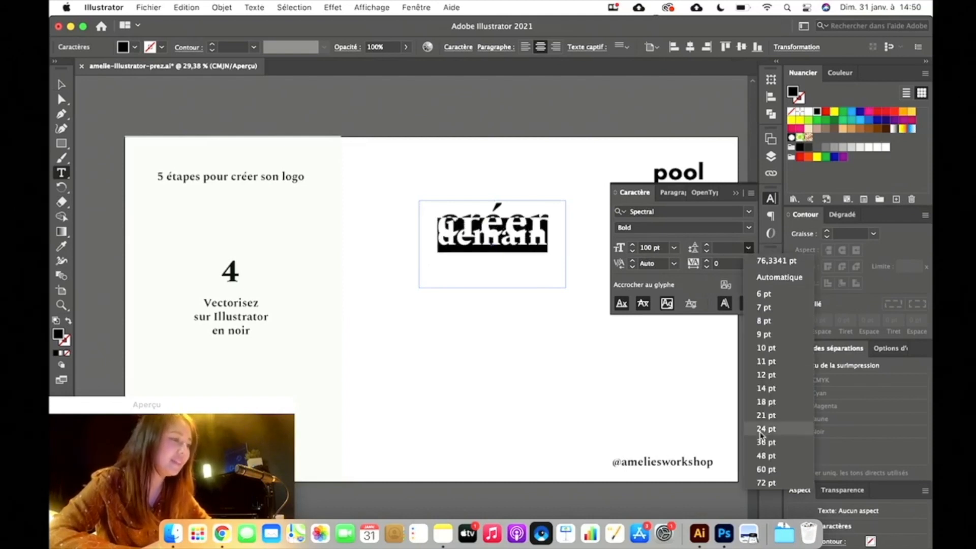
pyautogui.click(766, 483)
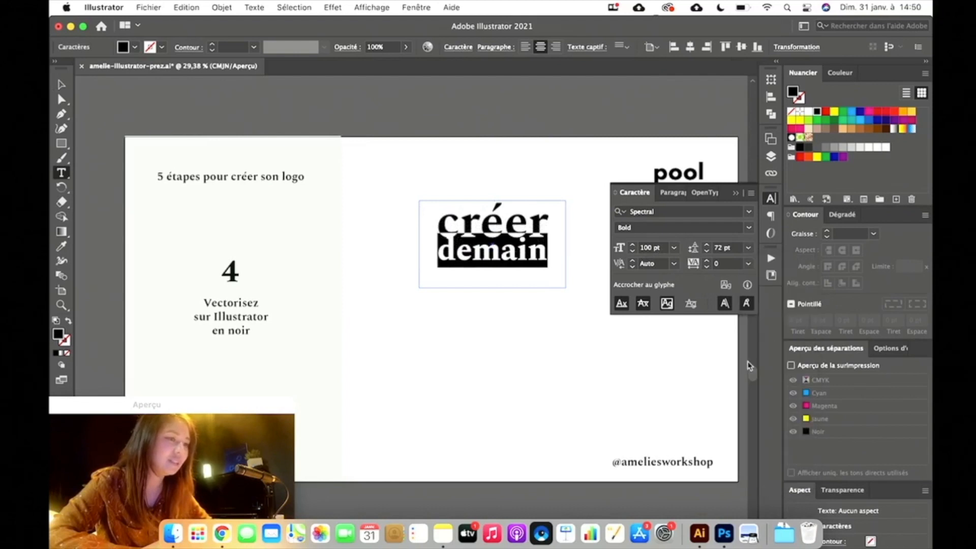
pyautogui.click(706, 246)
pyautogui.click(706, 245)
pyautogui.click(707, 246)
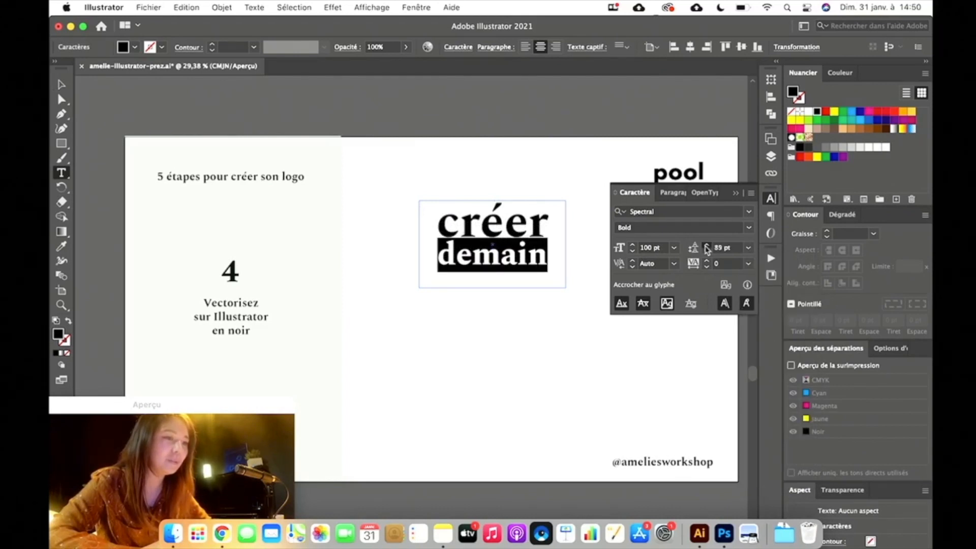
pyautogui.click(706, 245)
pyautogui.click(707, 245)
# Move the "créer demain" text to the middle of the white area and convert it to outlines.
pyautogui.click(61, 84)
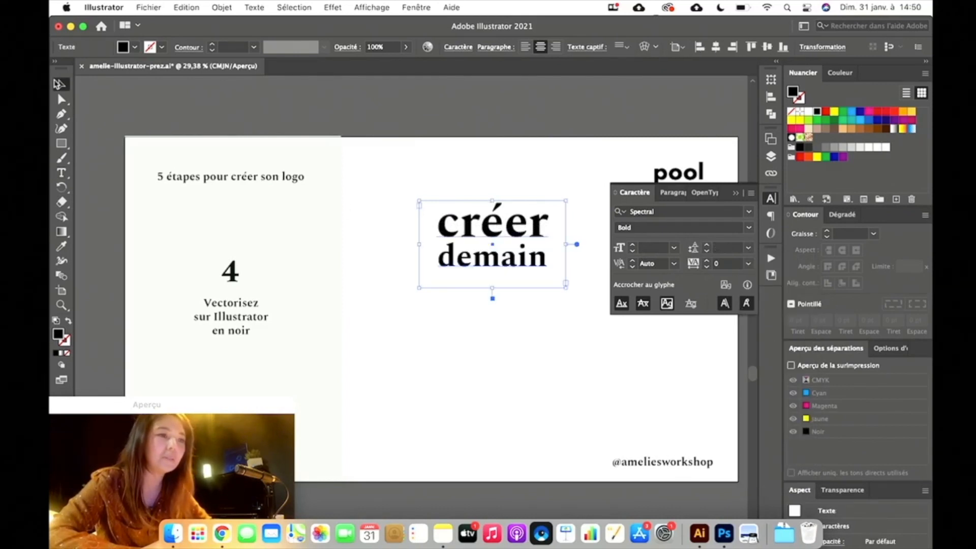
pyautogui.moveTo(536, 234); pyautogui.dragTo(515, 305)
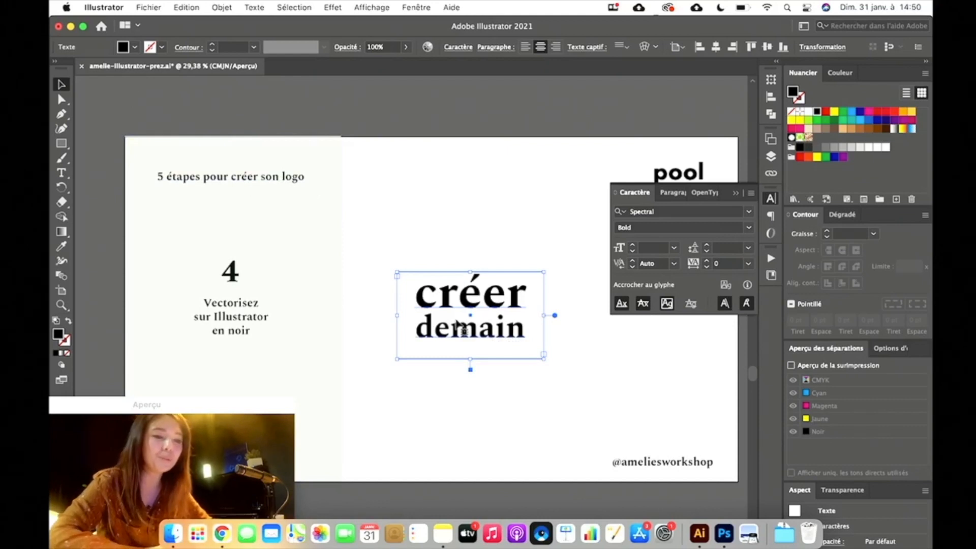
pyautogui.click(255, 8)
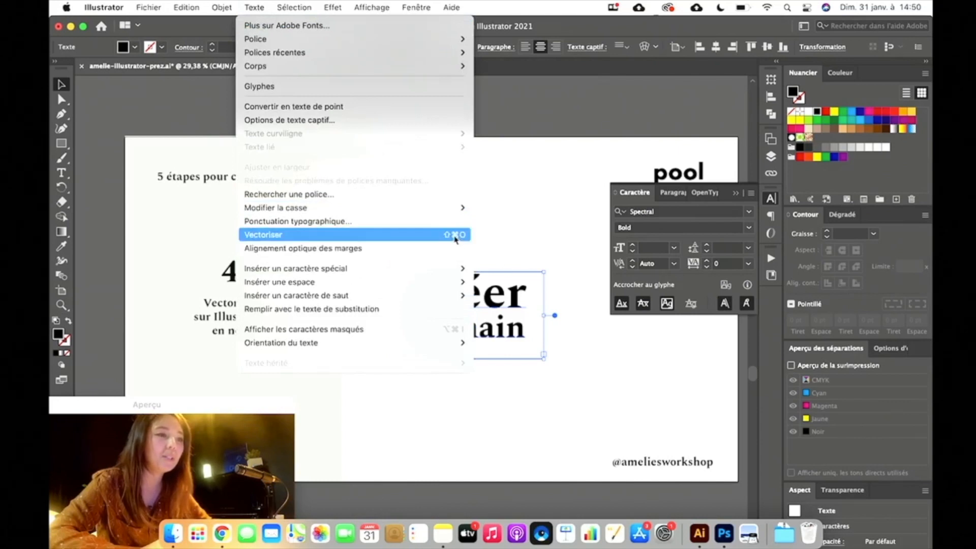
pyautogui.click(270, 234)
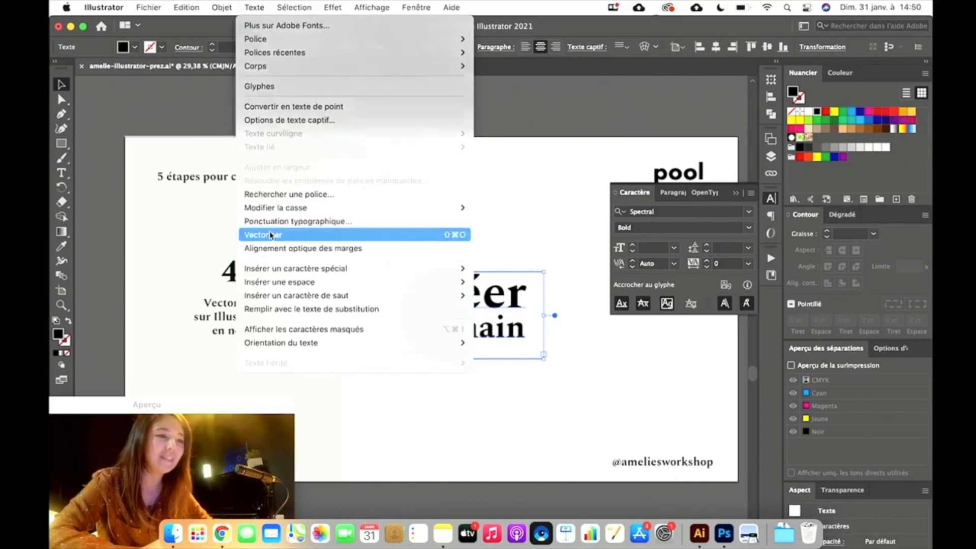
# Examine the anchor points and curves of the outlined second "e" in "créer" inside the letter group.
pyautogui.doubleClick(499, 307)
pyautogui.scroll(10, 498, 310)
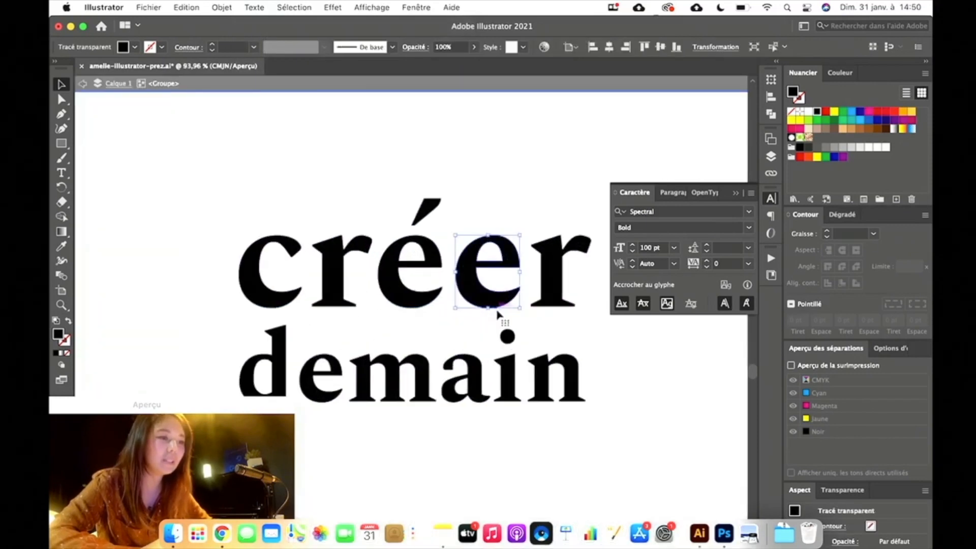
pyautogui.click(62, 99)
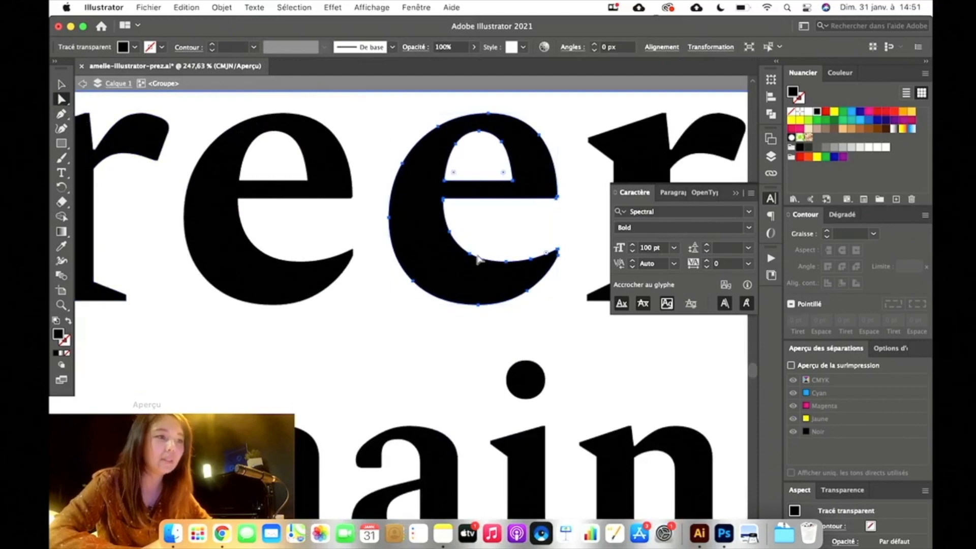
pyautogui.scroll(3, 461, 122)
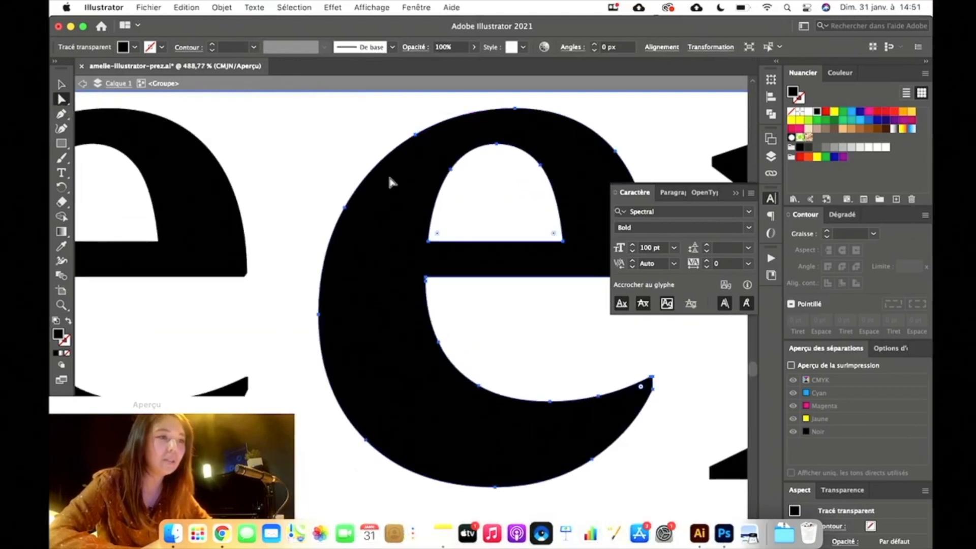
pyautogui.click(345, 207)
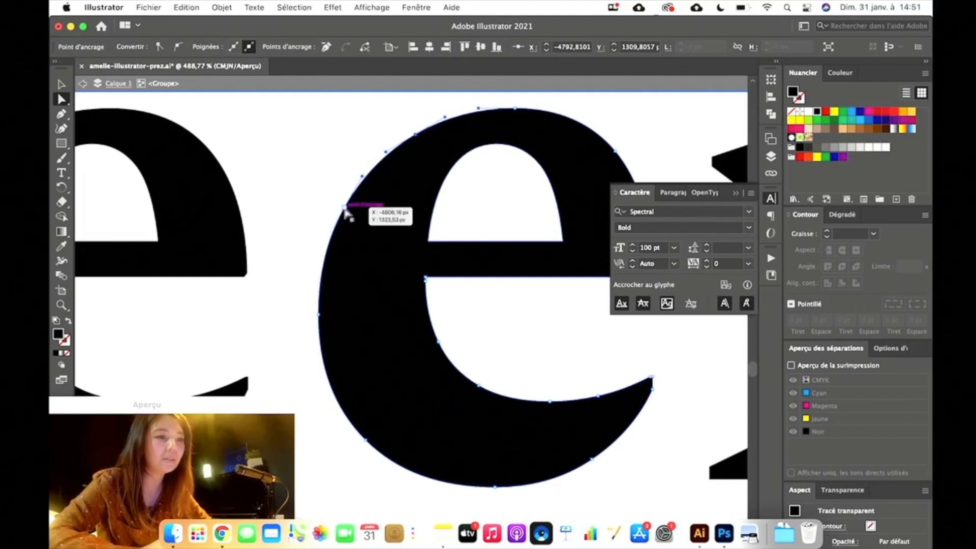
pyautogui.click(61, 84)
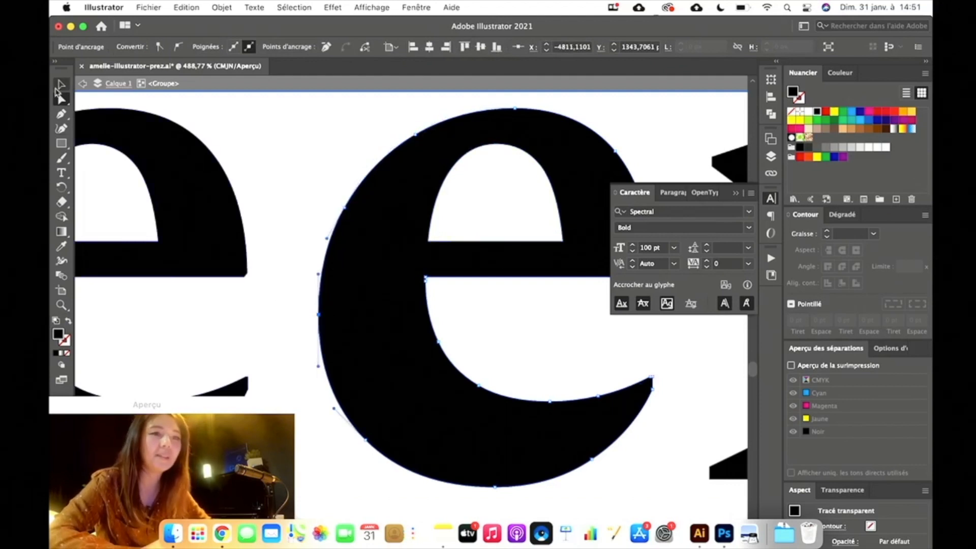
pyautogui.scroll(-6, 286, 172)
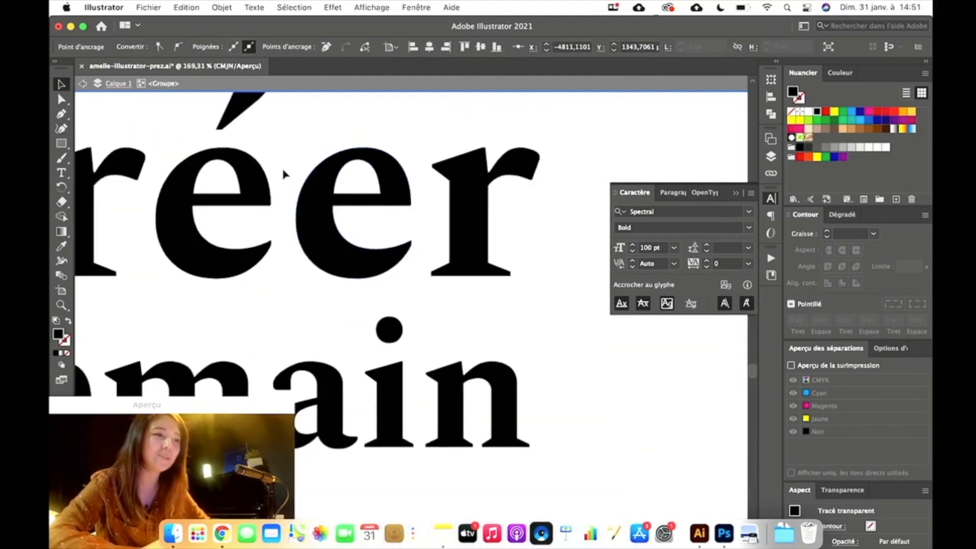
pyautogui.click(455, 161)
pyautogui.scroll(-4, 456, 162)
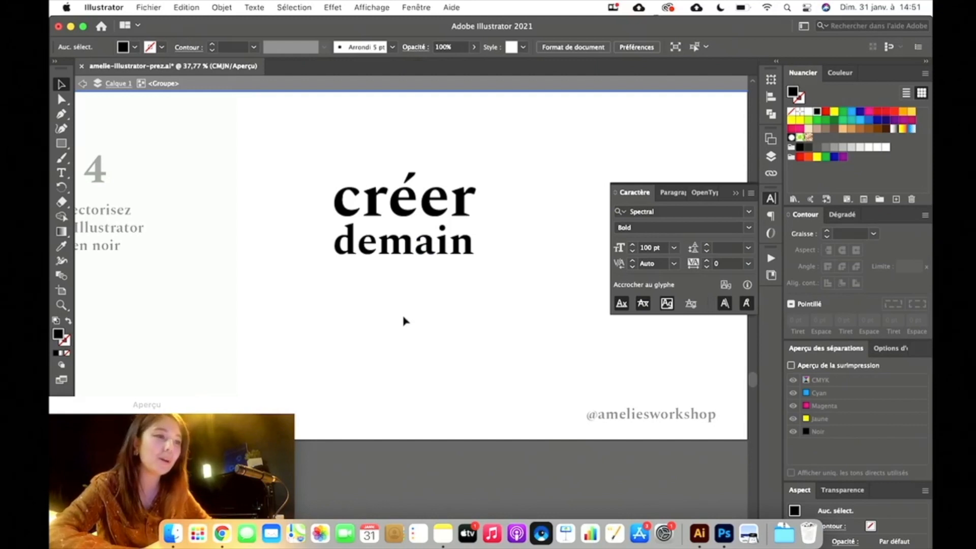
pyautogui.scroll(-3, 405, 320)
pyautogui.doubleClick(430, 379)
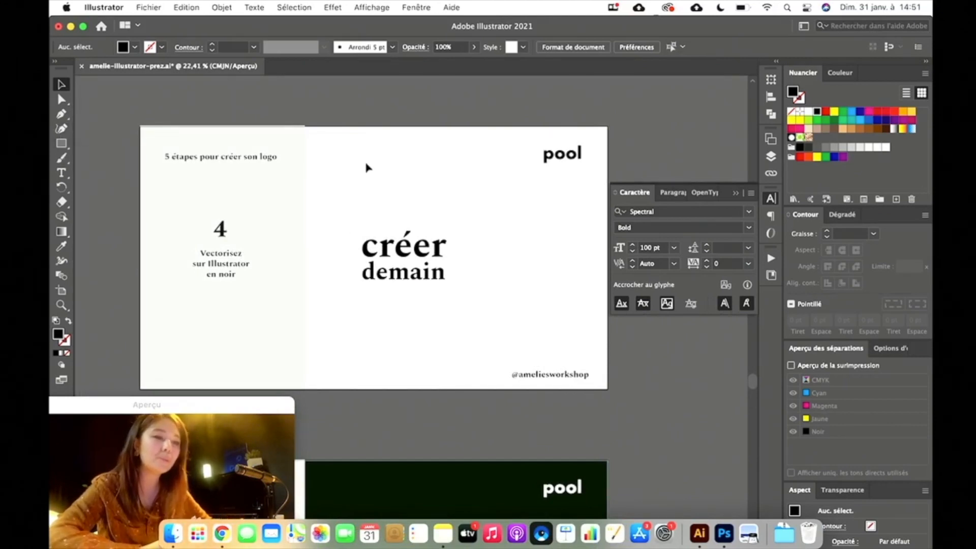
# Copy the scissors, eraser and paper drawing from the step 3 mindmap onto the step 4 artboard, ignoring the unreadable linked file IMG_2502.jpg.
pyautogui.hscroll(3, 368, 168)
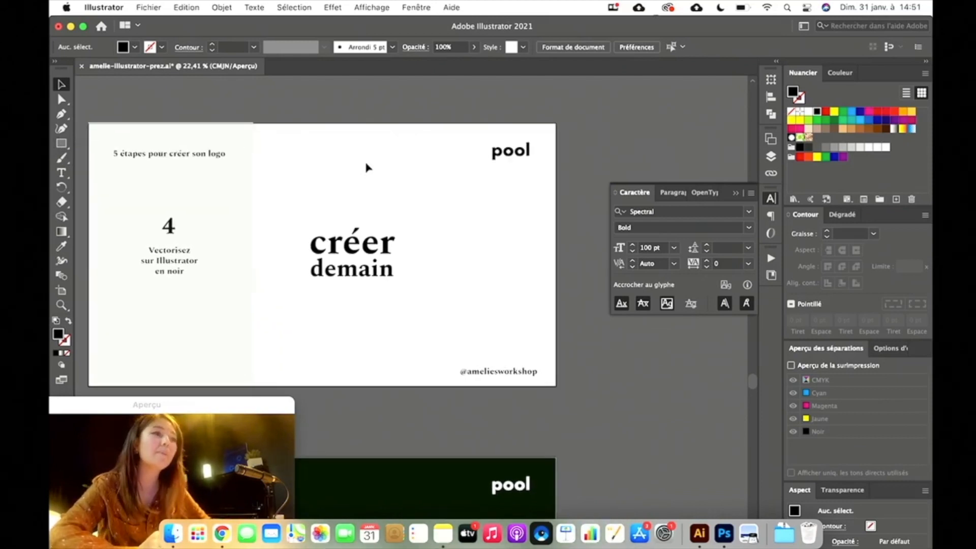
pyautogui.scroll(10, 368, 168)
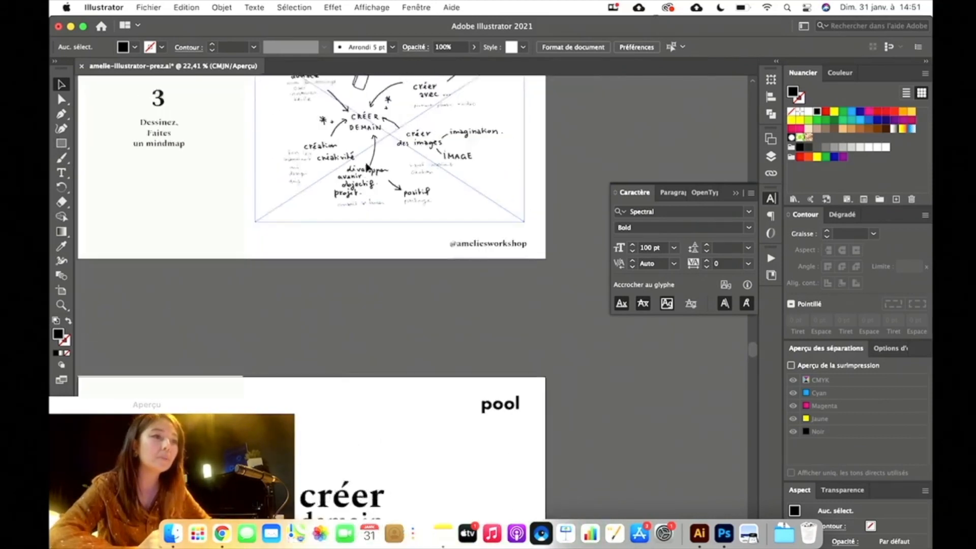
pyautogui.scroll(3, 366, 166)
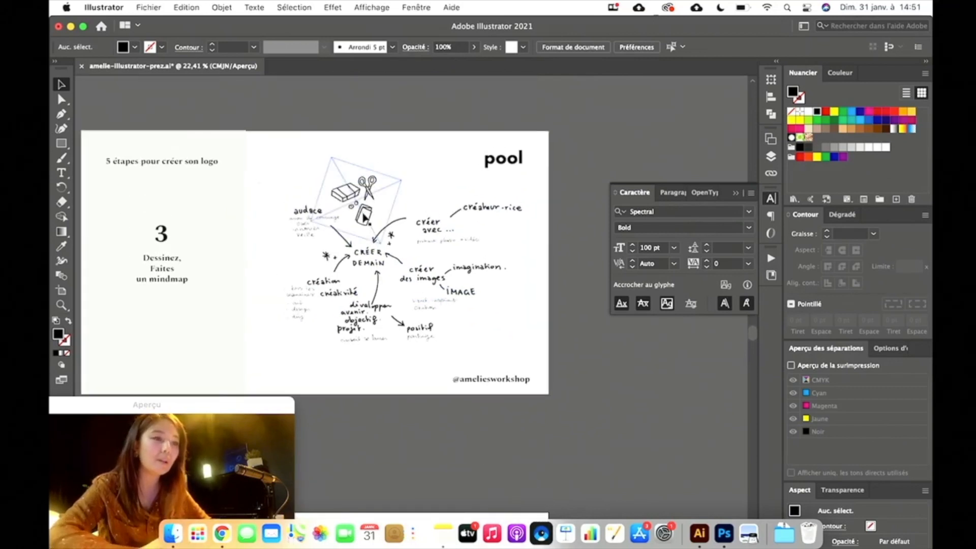
pyautogui.click(368, 193)
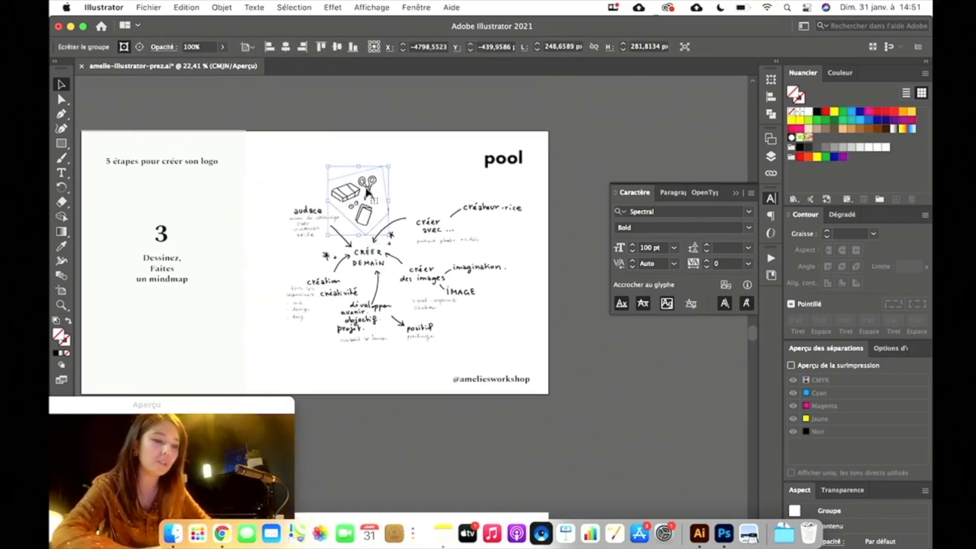
pyautogui.scroll(-8, 475, 420)
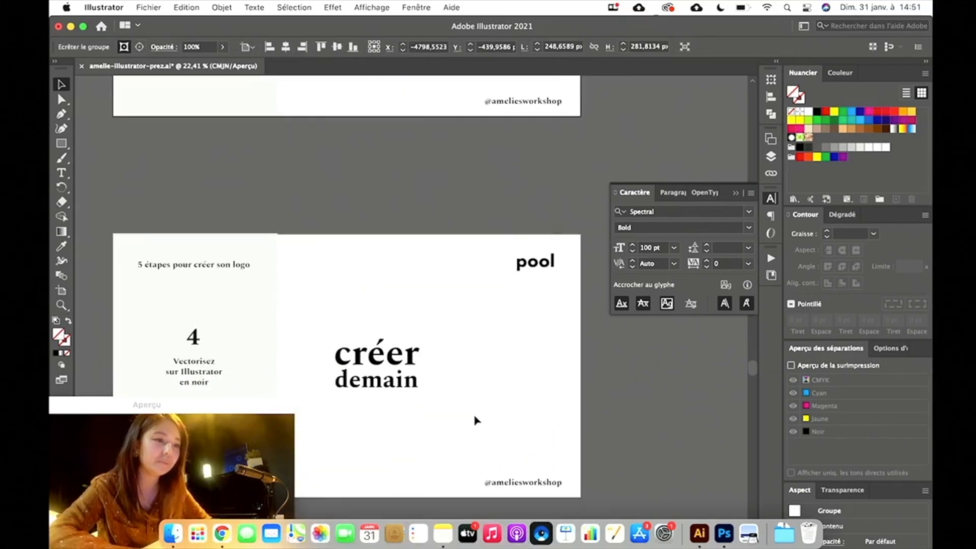
pyautogui.scroll(5, 475, 420)
pyautogui.hscroll(5, 474, 420)
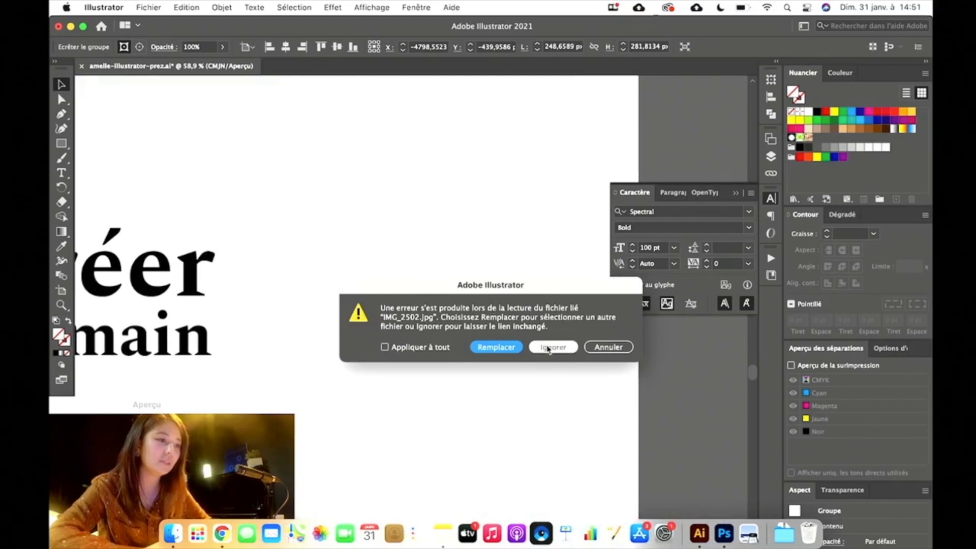
pyautogui.click(548, 347)
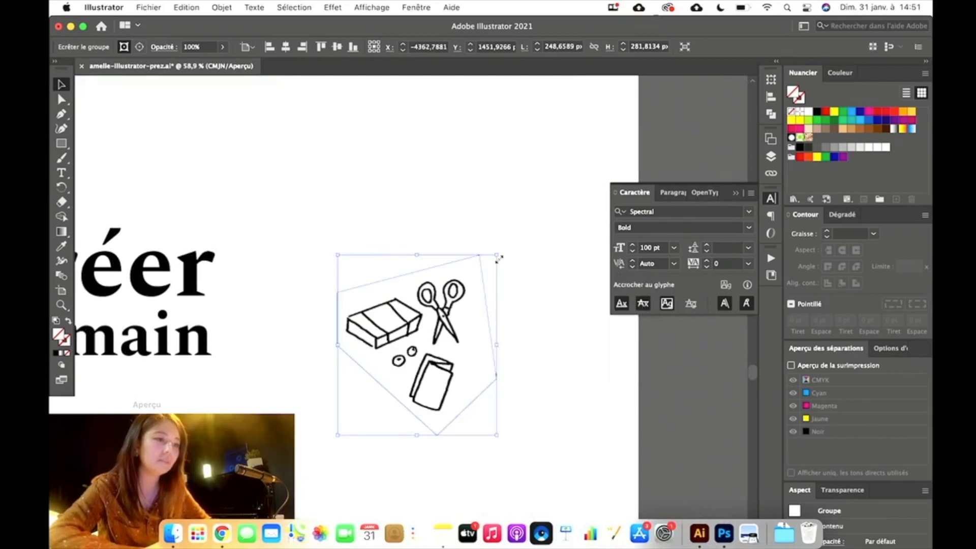
# Enlarge the pasted scissors and eraser drawing to about 387 × 438 px and place it beside the "créer demain" lettering.
pyautogui.moveTo(498, 258); pyautogui.dragTo(585, 154)
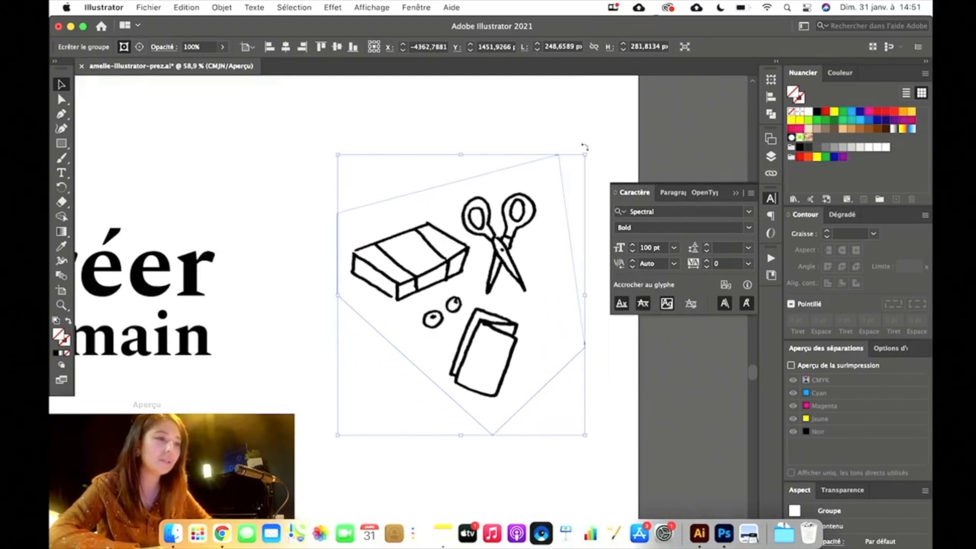
pyautogui.moveTo(531, 217)
pyautogui.mouseDown()
pyautogui.moveTo(492, 264)
pyautogui.moveTo(489, 254)
pyautogui.mouseUp()
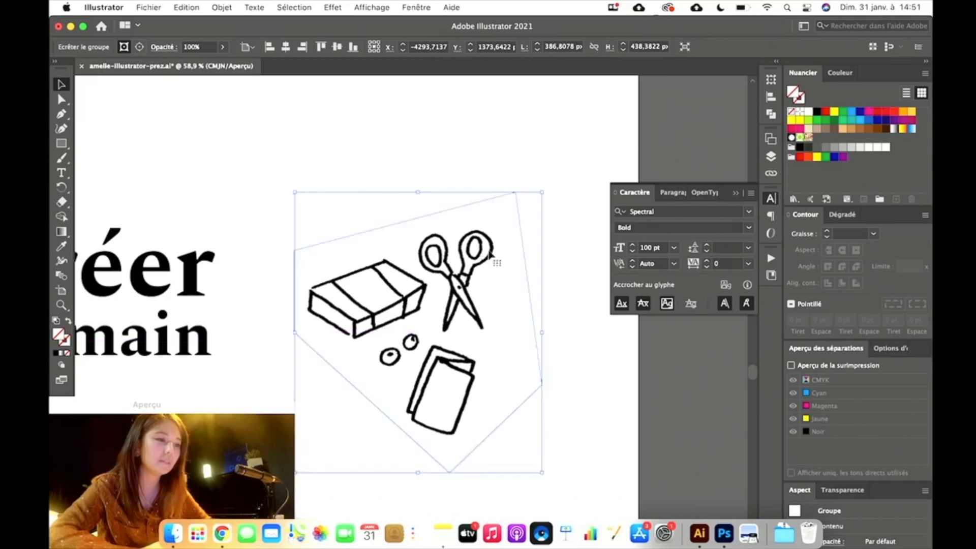
# Draw a circle with the Ellipse tool over the left scissors handle, enlarge it to cover the loop, and fill it black.
pyautogui.click(586, 161)
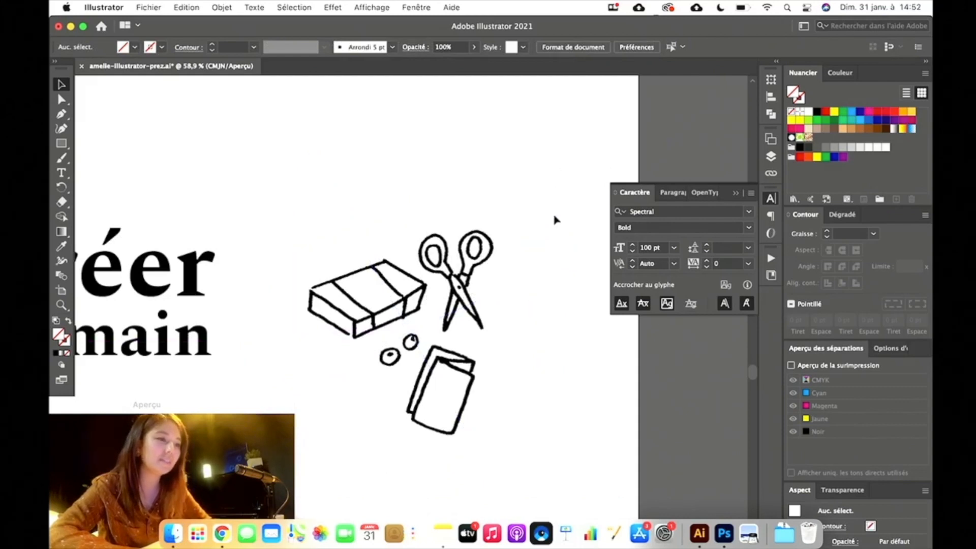
pyautogui.scroll(5, 555, 218)
pyautogui.scroll(-3, 556, 218)
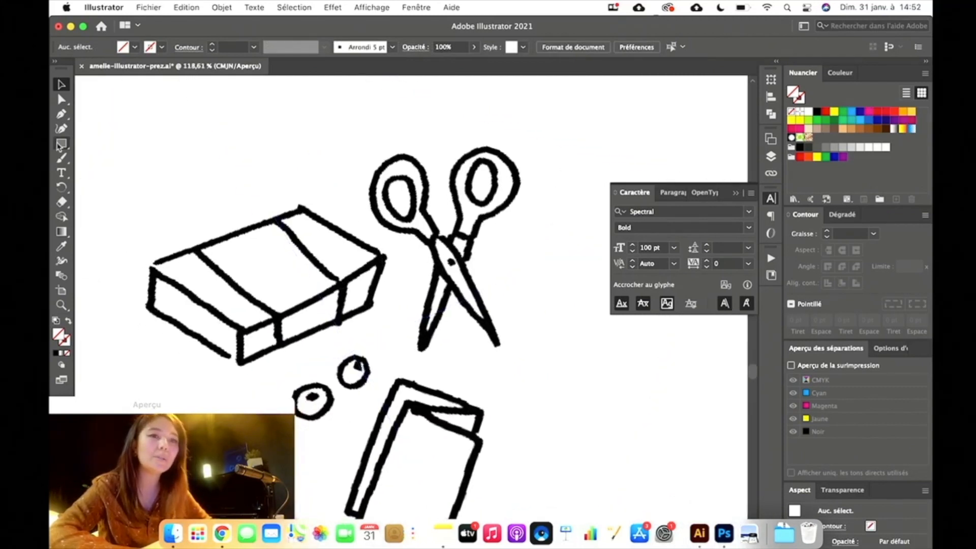
pyautogui.moveTo(61, 143); pyautogui.dragTo(107, 158)
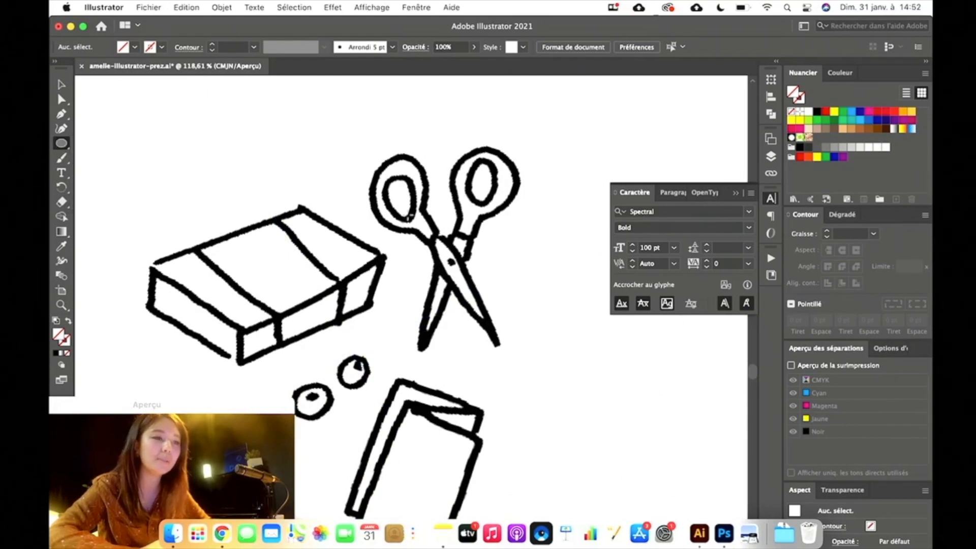
pyautogui.scroll(5, 407, 214)
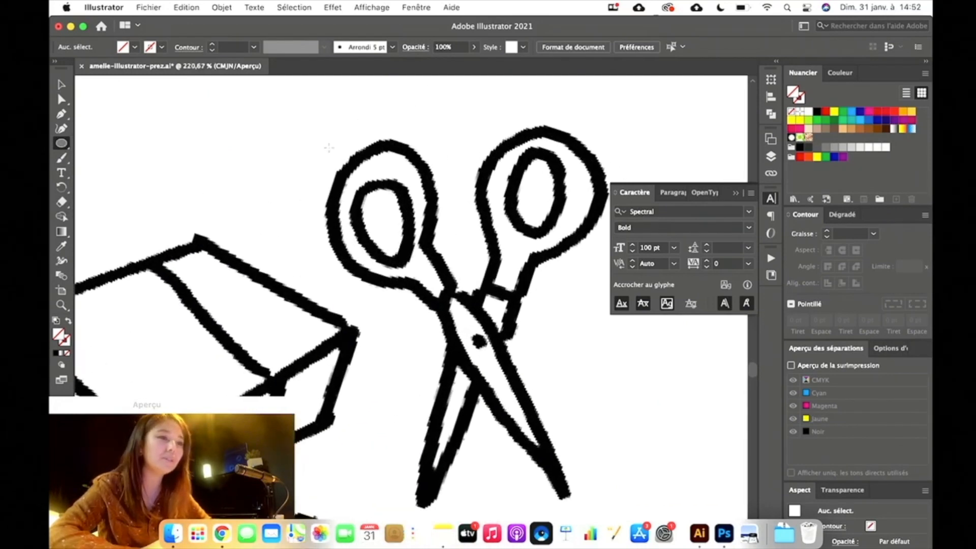
pyautogui.moveTo(311, 151); pyautogui.dragTo(434, 274)
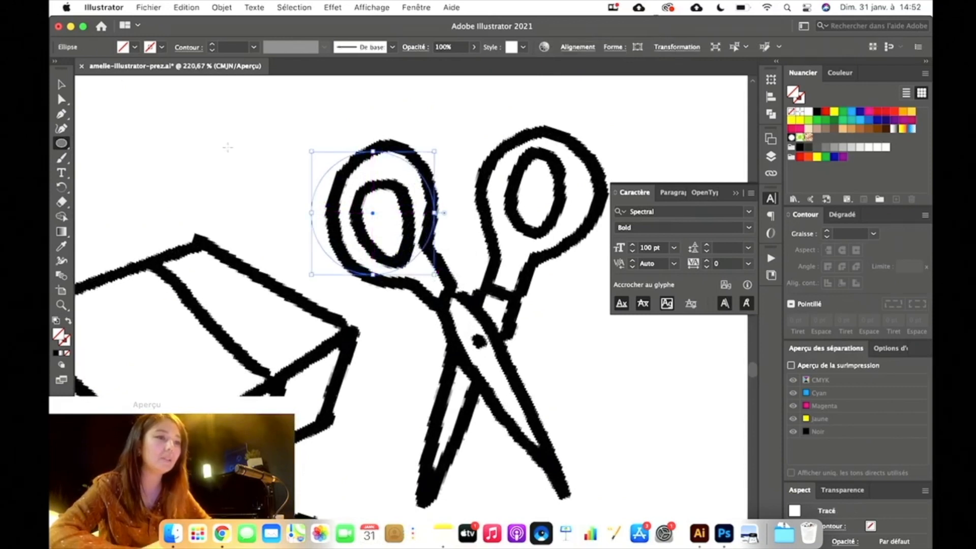
pyautogui.click(62, 83)
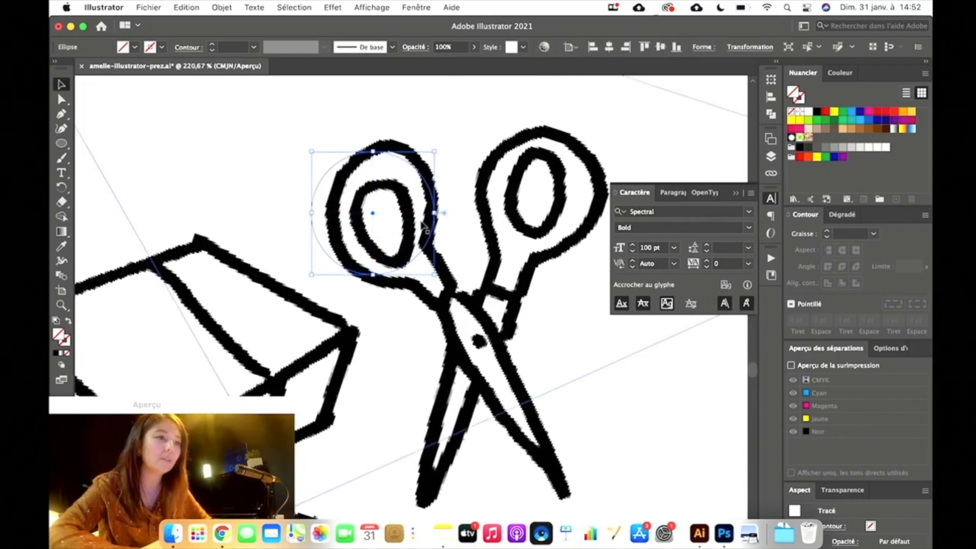
pyautogui.moveTo(435, 151); pyautogui.dragTo(442, 137)
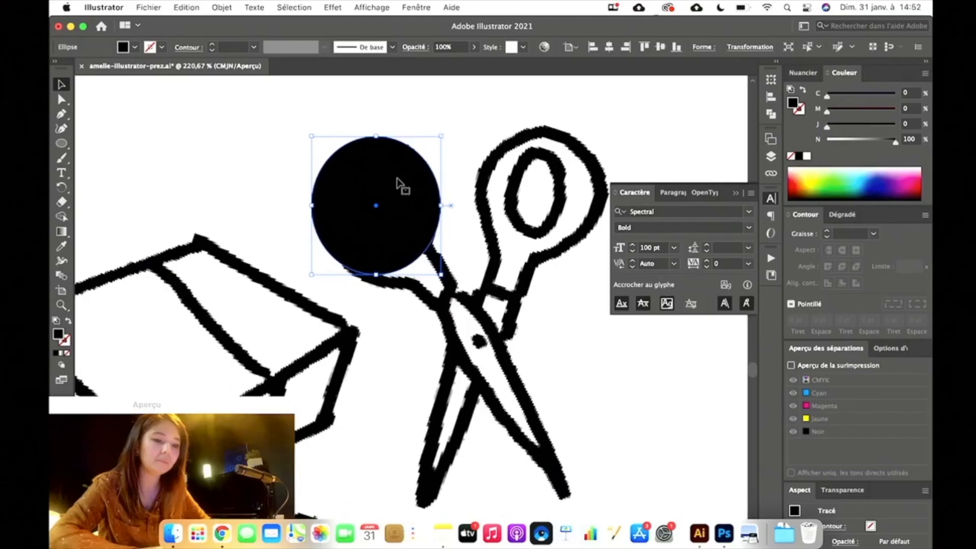
# Duplicate the black circle, shrink the copy to the handle's opening, fill it white and center it inside the larger circle.
pyautogui.moveTo(398, 182); pyautogui.dragTo(474, 187)
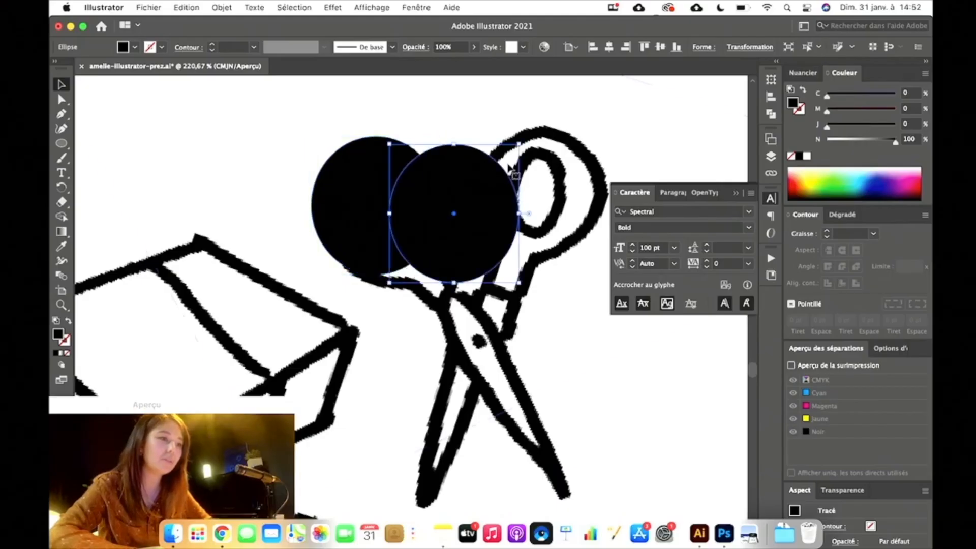
pyautogui.moveTo(518, 143); pyautogui.dragTo(404, 184)
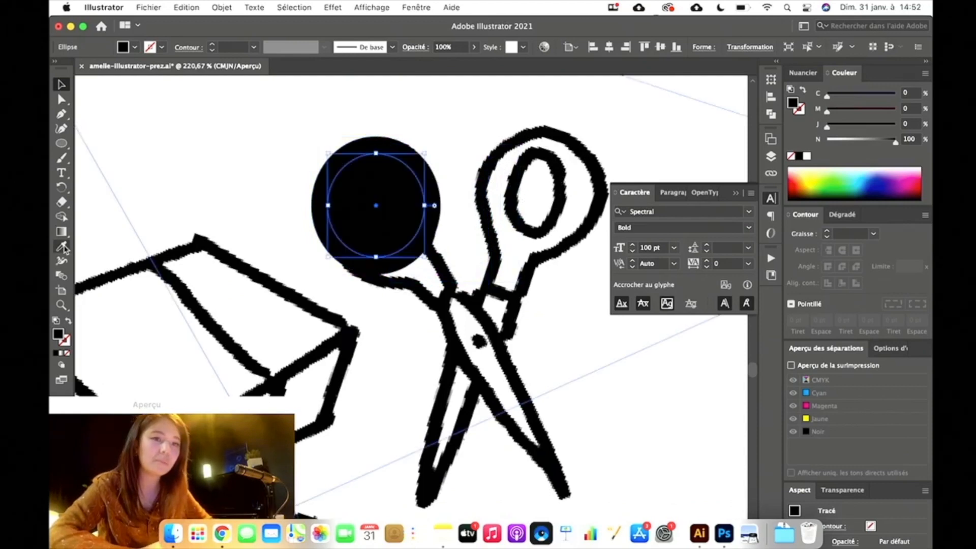
pyautogui.click(62, 247)
pyautogui.click(238, 114)
pyautogui.click(61, 85)
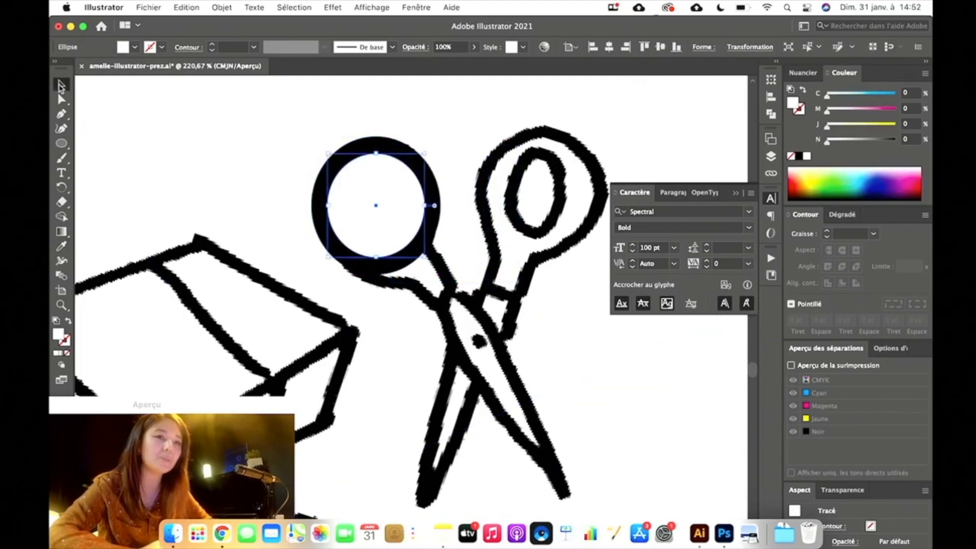
pyautogui.moveTo(424, 152); pyautogui.dragTo(417, 171)
pyautogui.moveTo(386, 203); pyautogui.dragTo(392, 197)
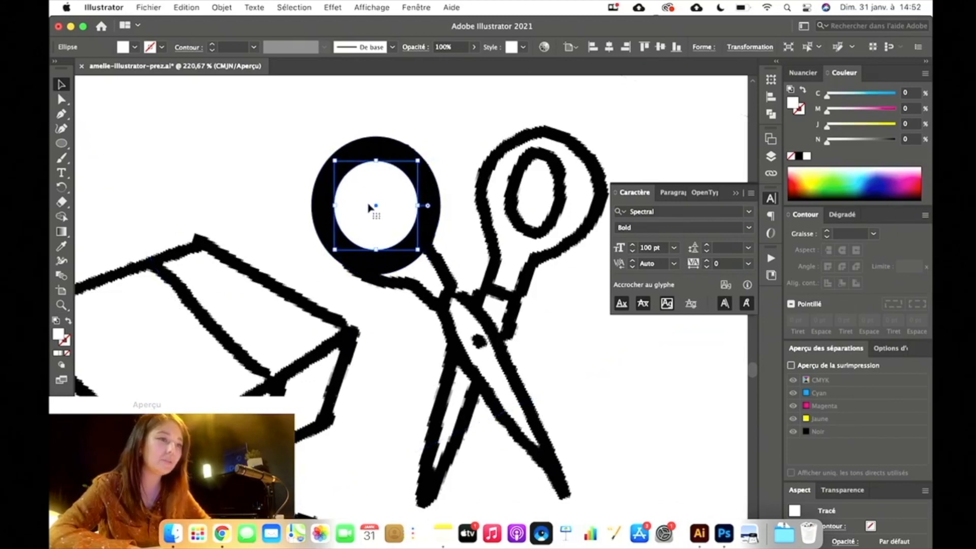
# Subtract the white inner circle from the black one with Pathfinder and position the resulting ring over the left handle loop.
pyautogui.keyDown('shift'); pyautogui.click(388, 144); pyautogui.keyUp('shift')
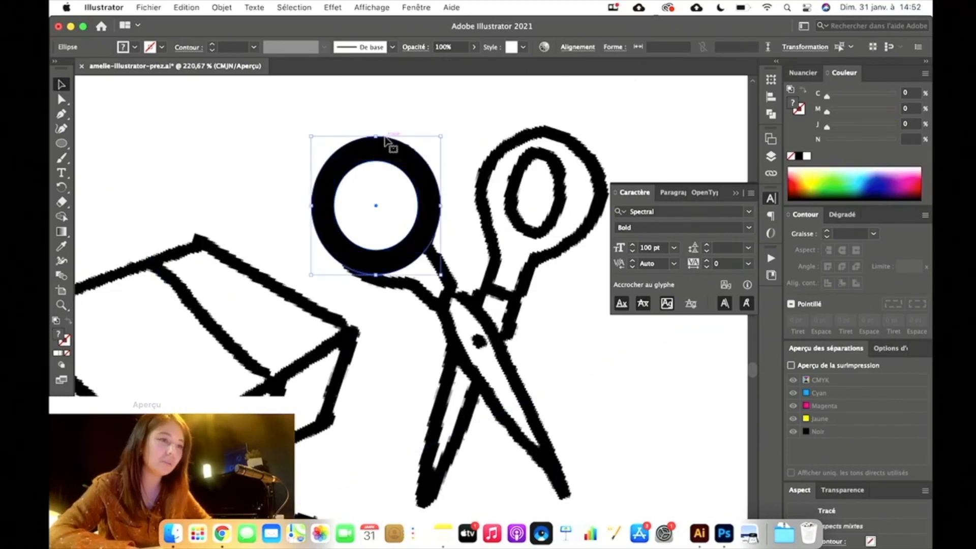
pyautogui.click(771, 156)
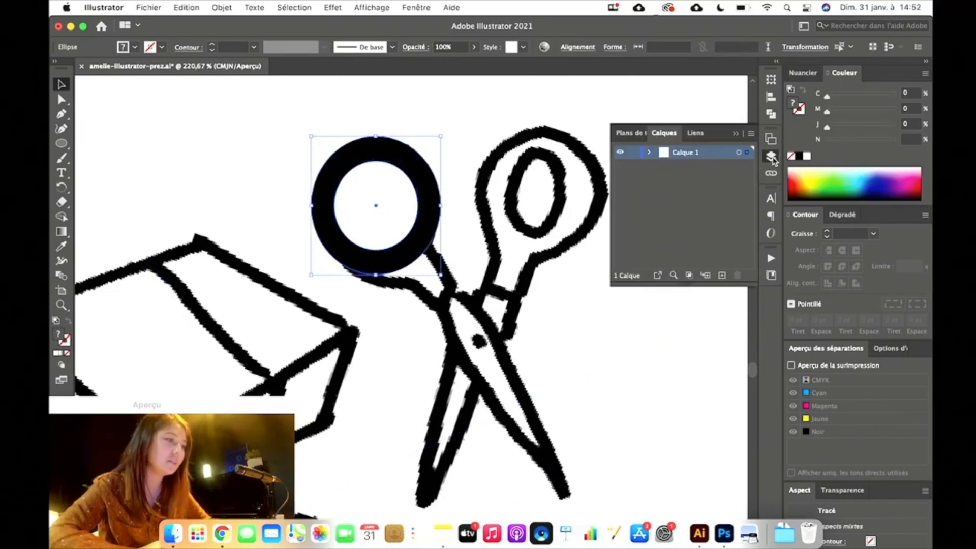
pyautogui.click(771, 115)
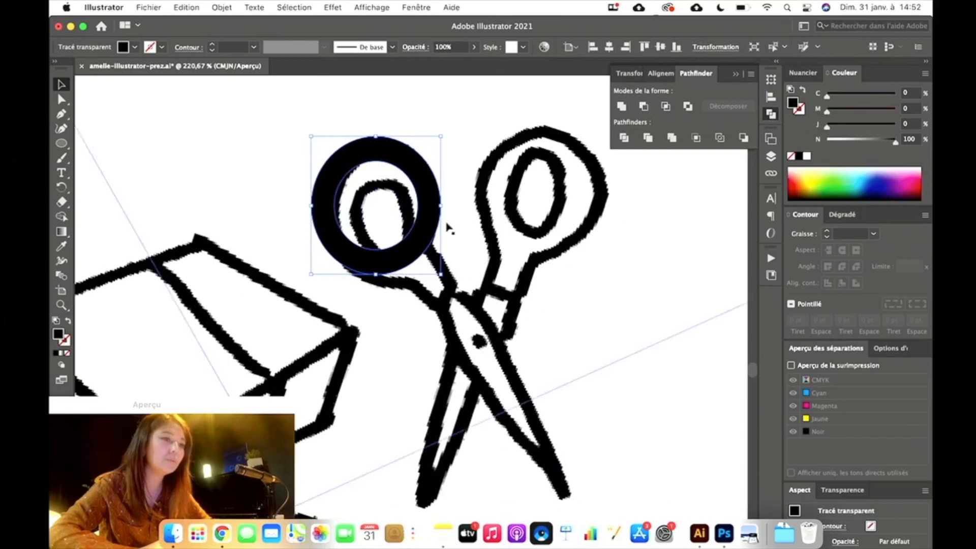
pyautogui.moveTo(427, 198)
pyautogui.mouseDown()
pyautogui.moveTo(500, 200)
pyautogui.moveTo(724, 241)
pyautogui.moveTo(437, 192)
pyautogui.moveTo(431, 200)
pyautogui.mouseUp()
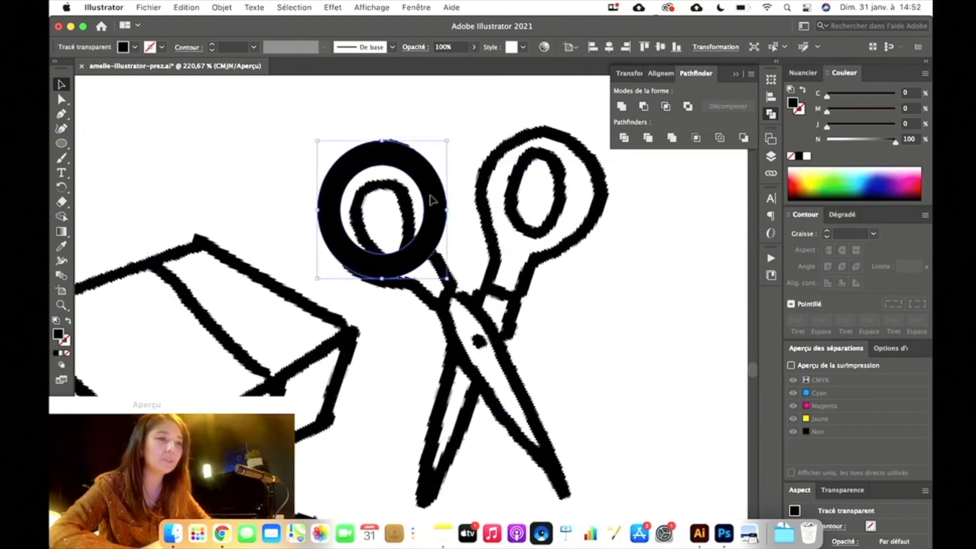
pyautogui.press('super+7')
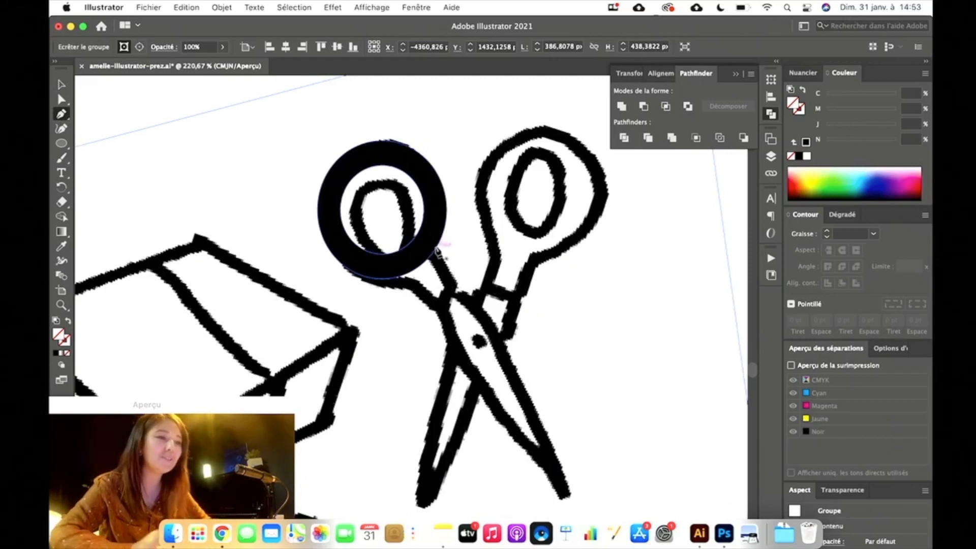
# Trace the neck between the ring and the blade with the Pen tool, curving its lower edge, and give it the ring's black fill.
pyautogui.click(437, 249)
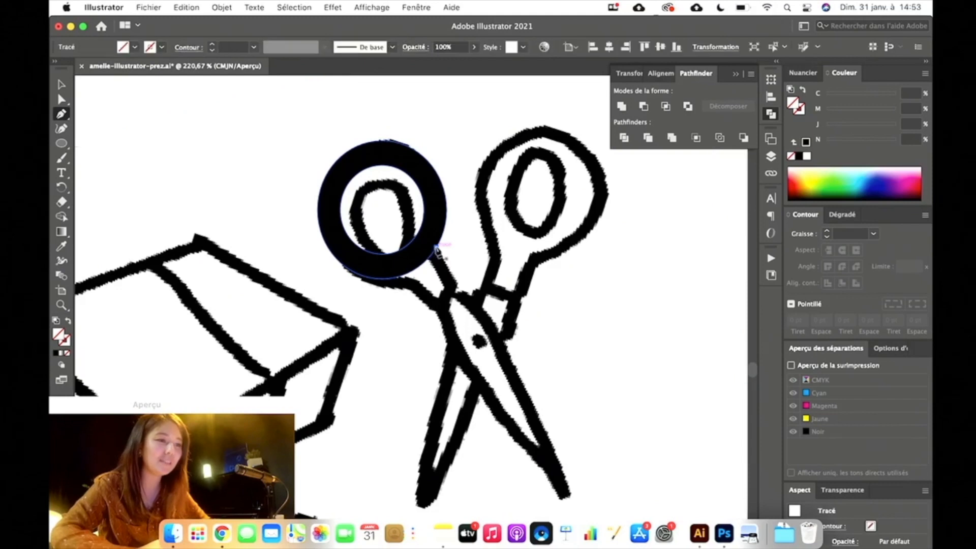
pyautogui.click(457, 291)
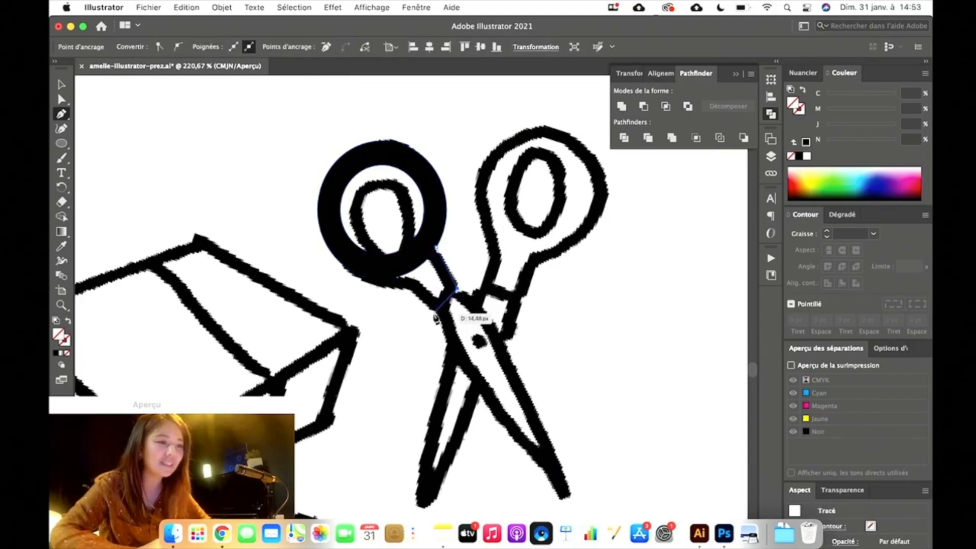
pyautogui.click(437, 308)
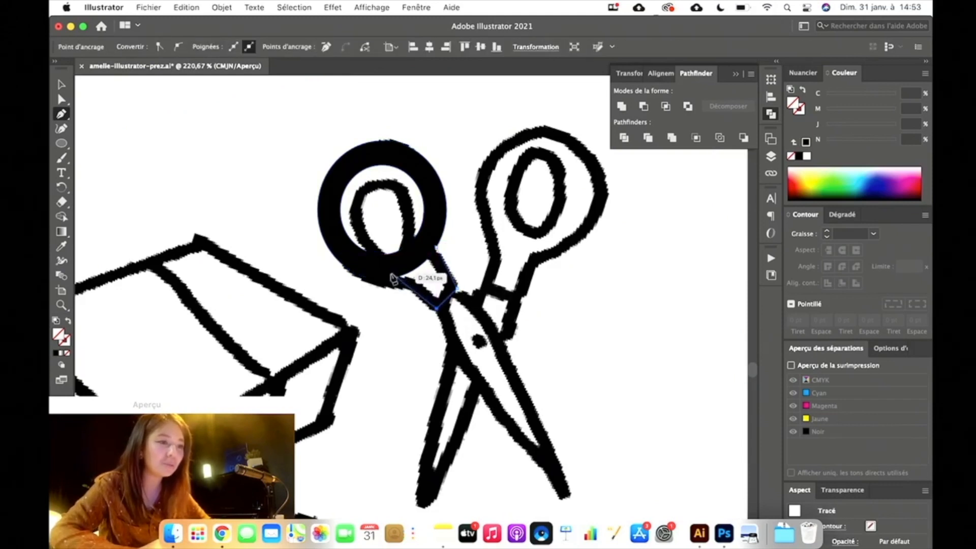
pyautogui.moveTo(393, 279); pyautogui.dragTo(430, 281)
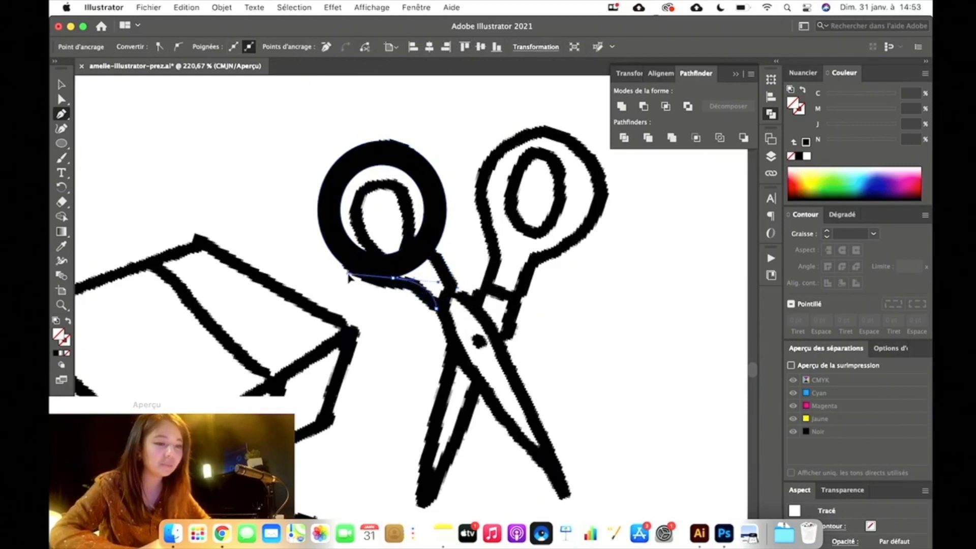
pyautogui.click(395, 281)
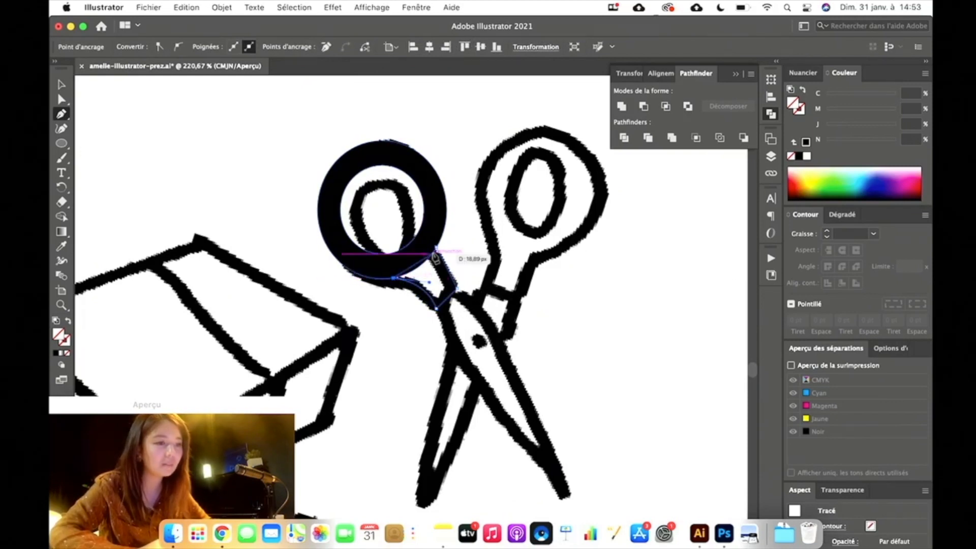
pyautogui.click(62, 248)
pyautogui.click(443, 199)
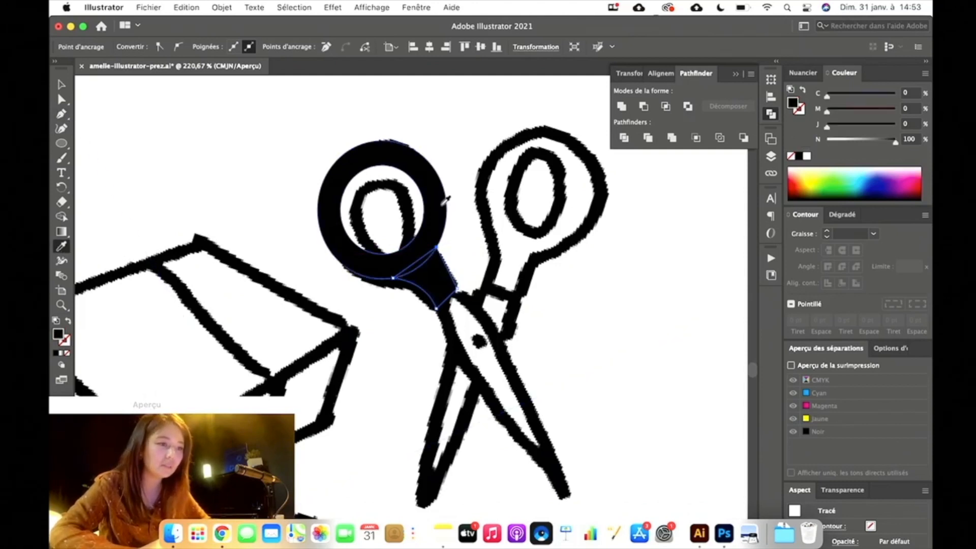
# Unite the black neck and the ring into one handle shape with Pathfinder.
pyautogui.press('v')
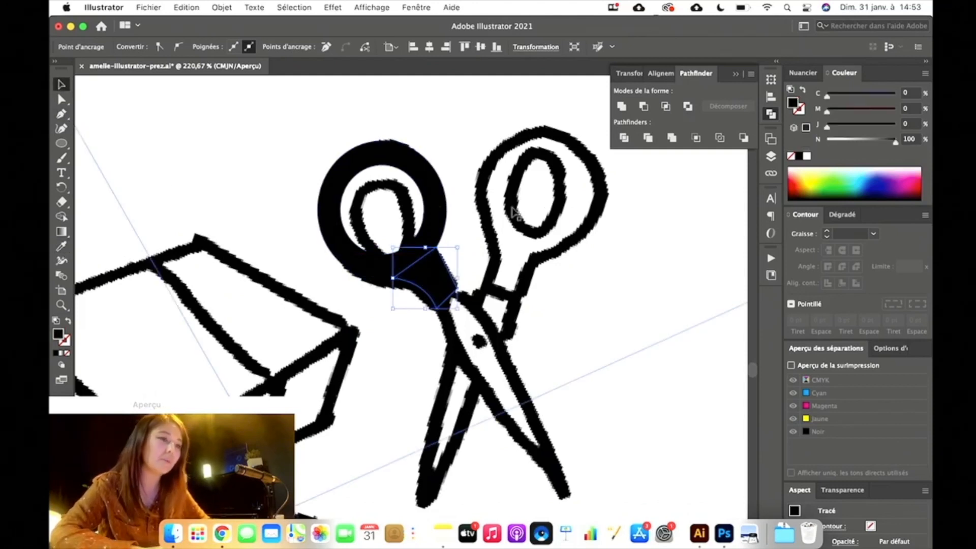
pyautogui.keyDown('shift'); pyautogui.click(434, 210); pyautogui.keyUp('shift')
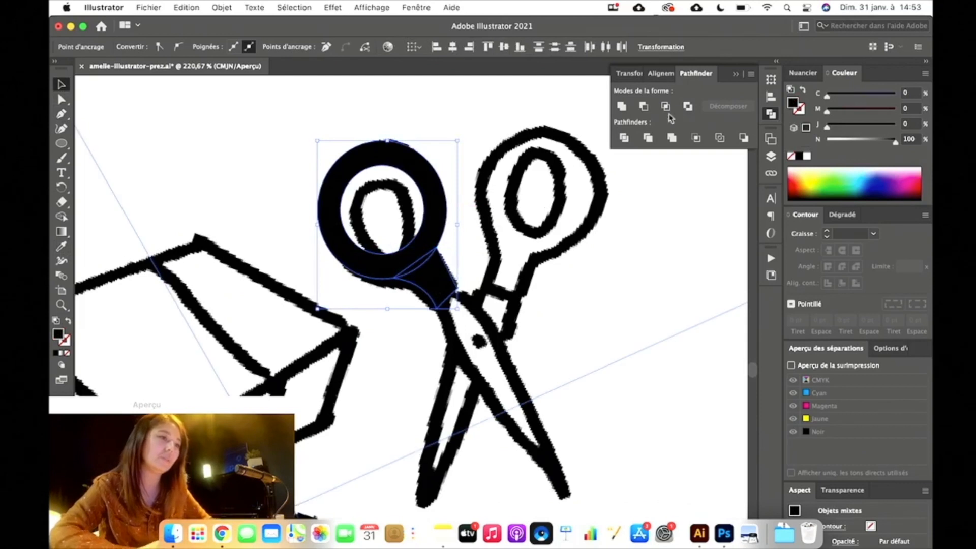
pyautogui.click(622, 107)
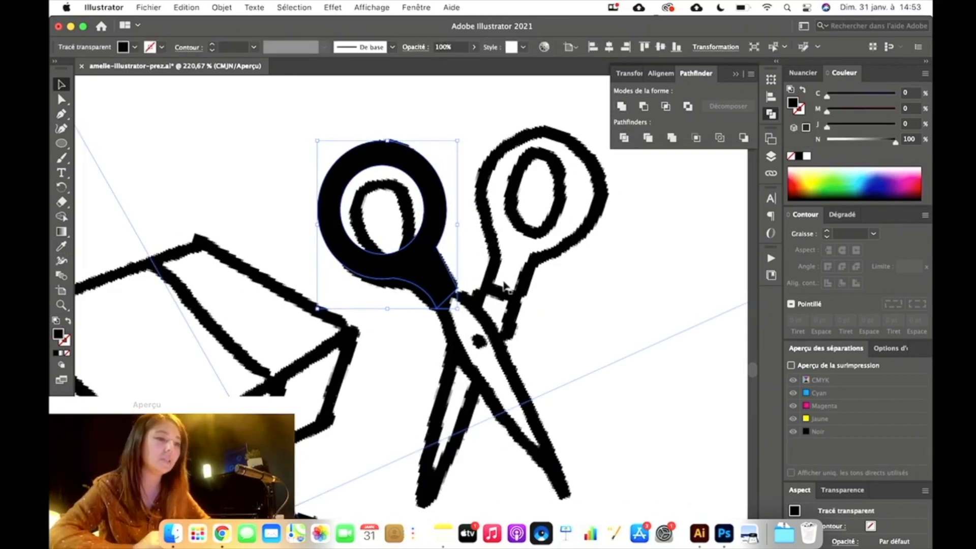
pyautogui.click(586, 268)
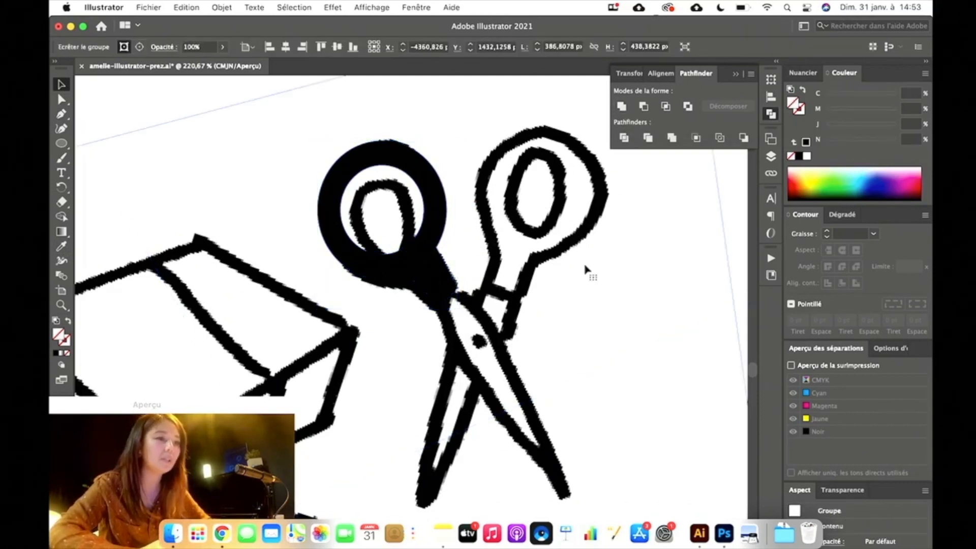
# Move the united handle shape away from the sketch to view it alone, and return it over the left handle.
pyautogui.scroll(-5, 586, 270)
pyautogui.hscroll(5, 585, 268)
pyautogui.moveTo(383, 234); pyautogui.dragTo(589, 234)
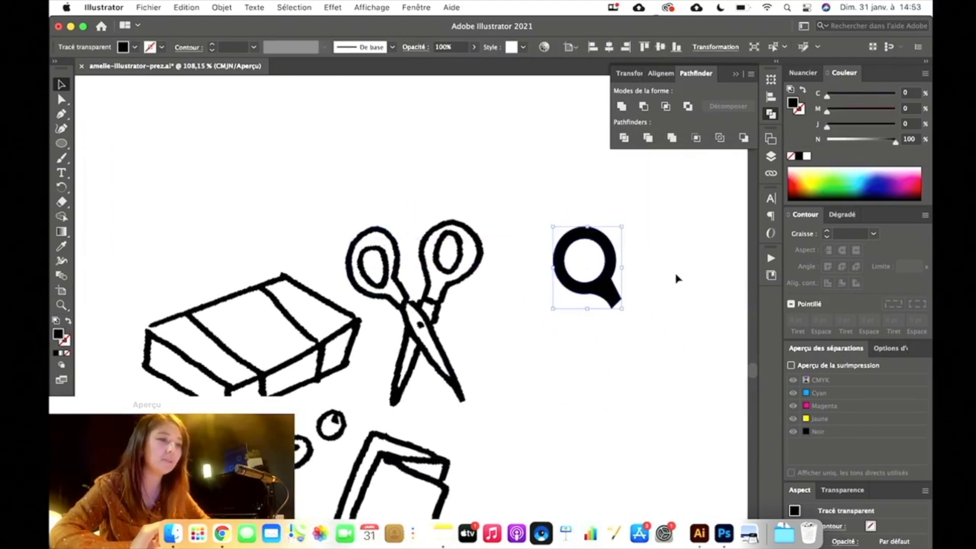
pyautogui.moveTo(615, 268); pyautogui.dragTo(409, 265)
pyautogui.scroll(4, 409, 264)
pyautogui.hscroll(-3, 409, 262)
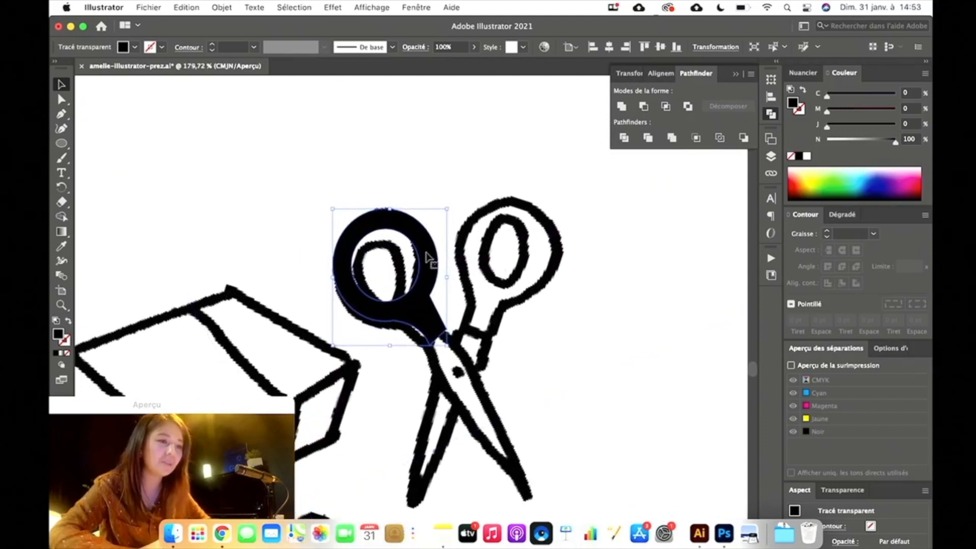
# Duplicate the black handle shape and place the copy over the right scissors handle.
pyautogui.click(424, 252)
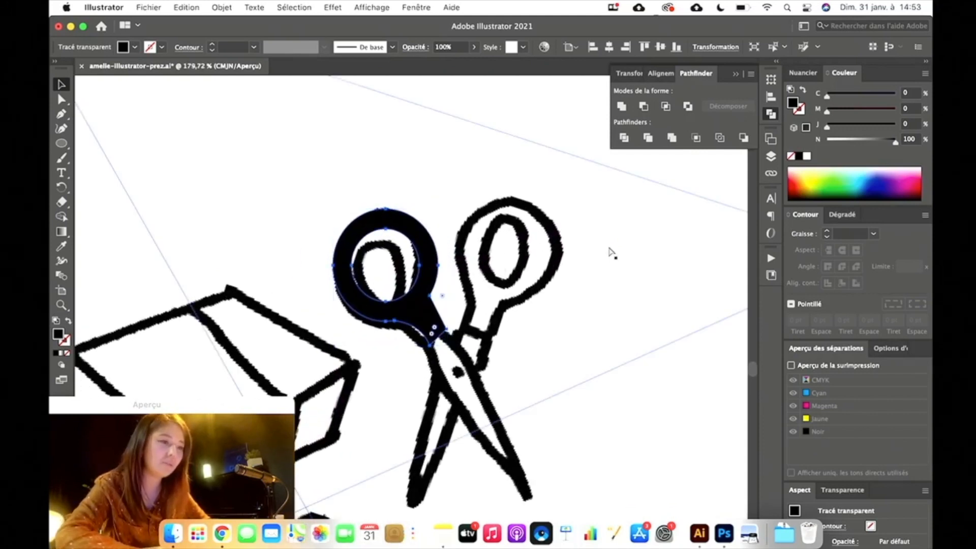
pyautogui.press('super+v')
pyautogui.moveTo(452, 305); pyautogui.dragTo(564, 238)
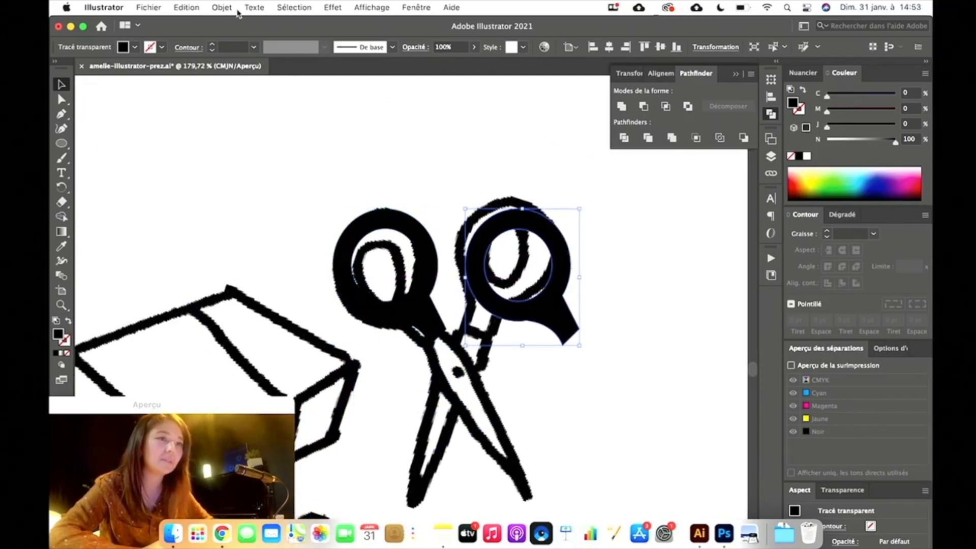
pyautogui.click(220, 7)
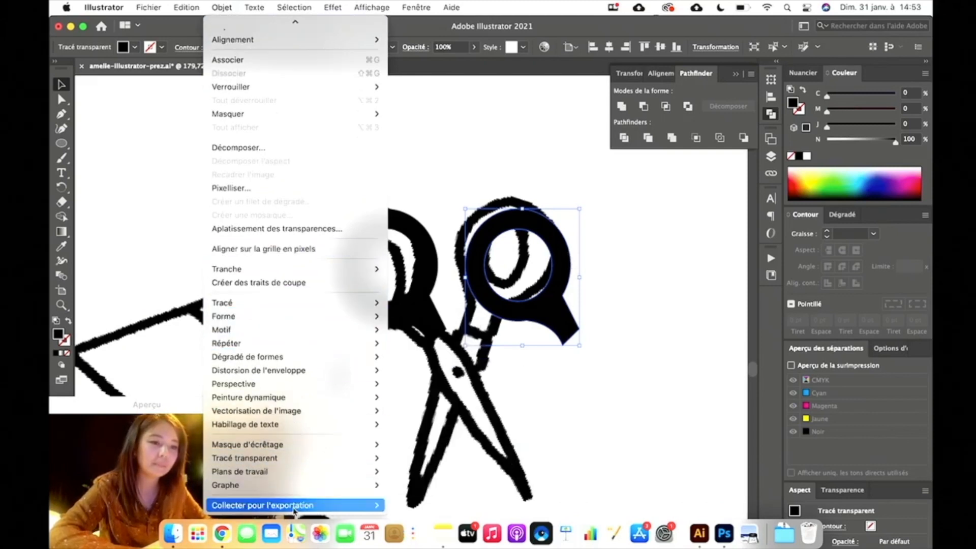
pyautogui.moveTo(312, 383)
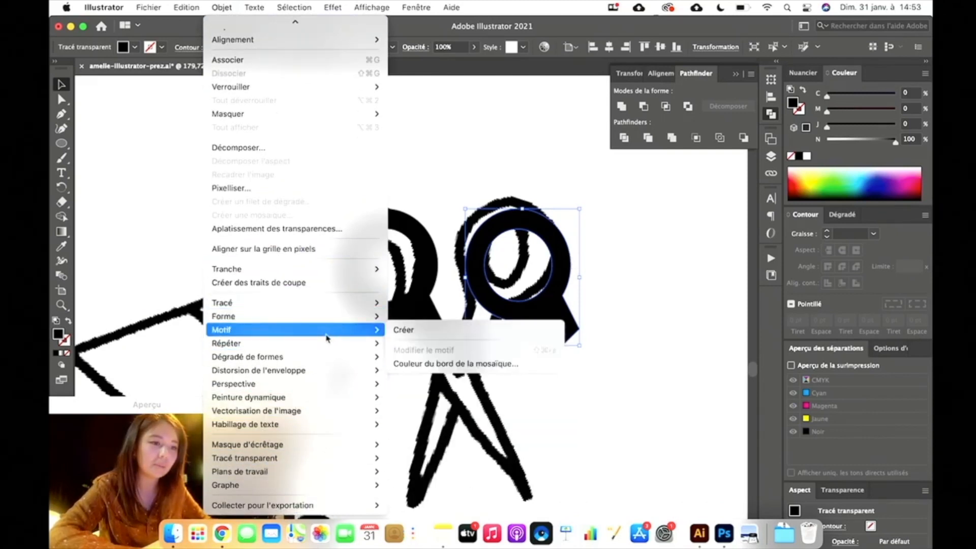
pyautogui.moveTo(338, 309)
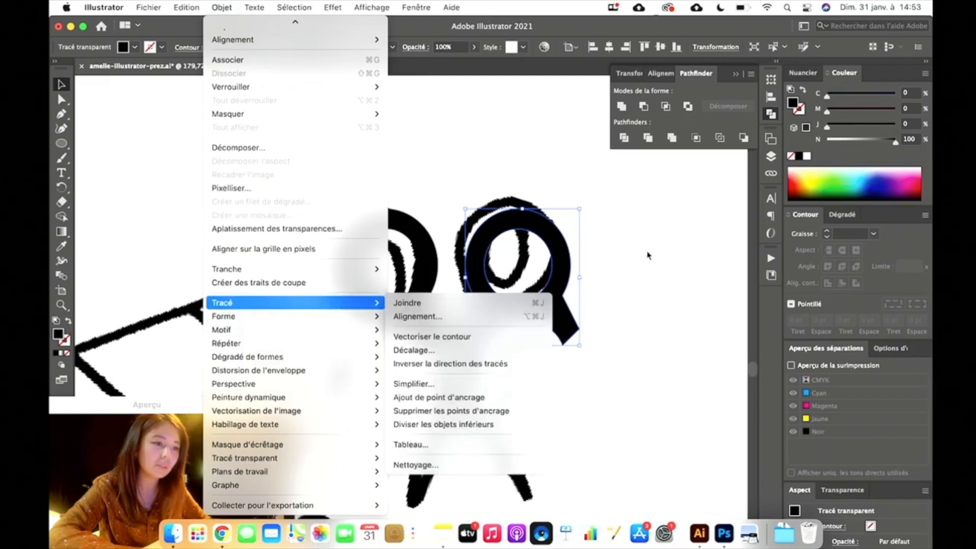
pyautogui.click(648, 255)
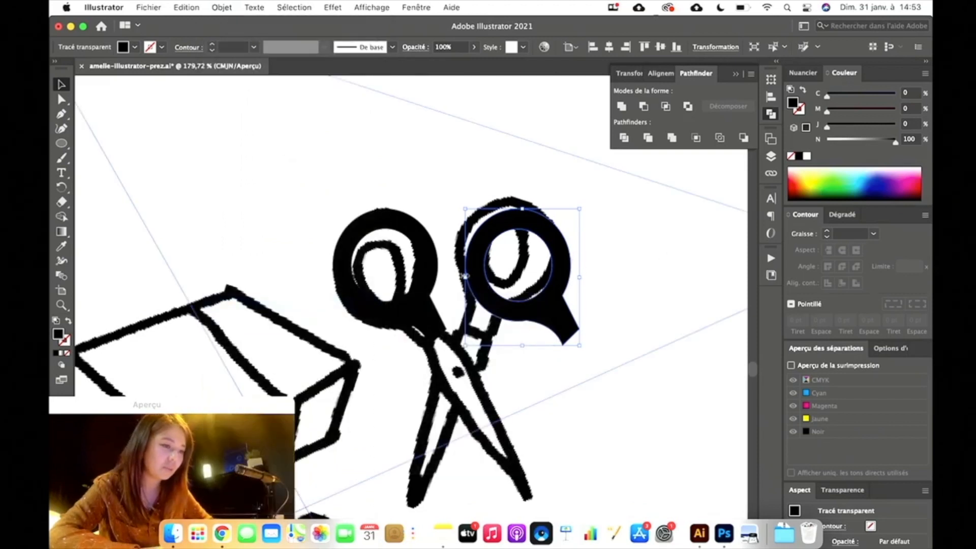
# Mirror the copied handle horizontally and fit it over the right handle of the scissors sketch.
pyautogui.moveTo(465, 275); pyautogui.dragTo(576, 264)
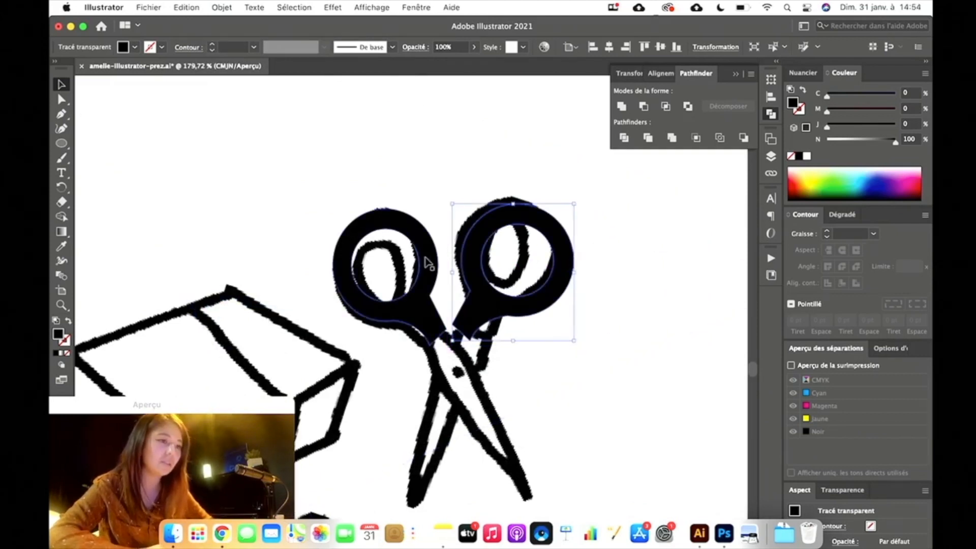
# Move both black handles off the scissors sketch to view them alone, and place them back over it.
pyautogui.keyDown('shift'); pyautogui.click(426, 262); pyautogui.keyUp('shift')
pyautogui.moveTo(426, 262); pyautogui.dragTo(670, 276)
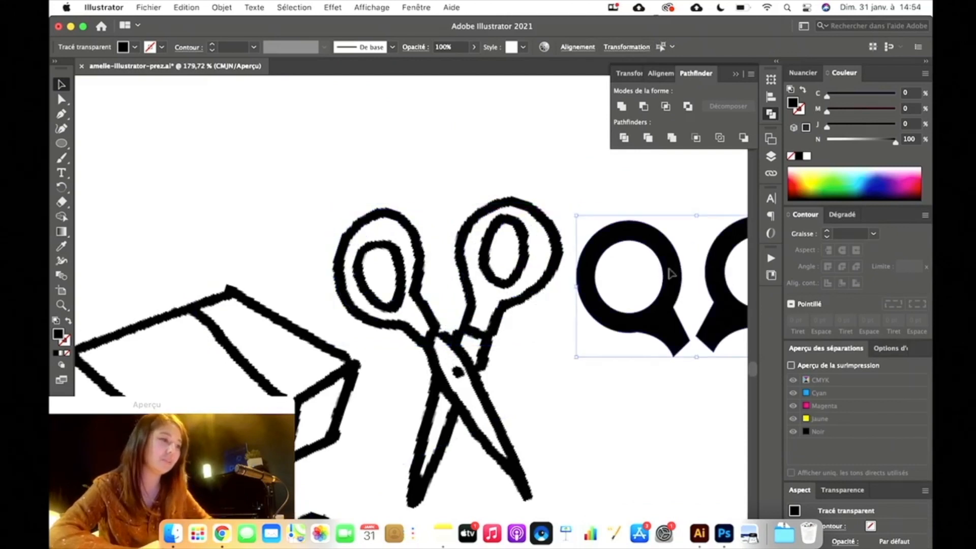
pyautogui.scroll(-3, 670, 274)
pyautogui.hscroll(3, 669, 274)
pyautogui.moveTo(632, 308); pyautogui.dragTo(383, 288)
pyautogui.scroll(3, 647, 305)
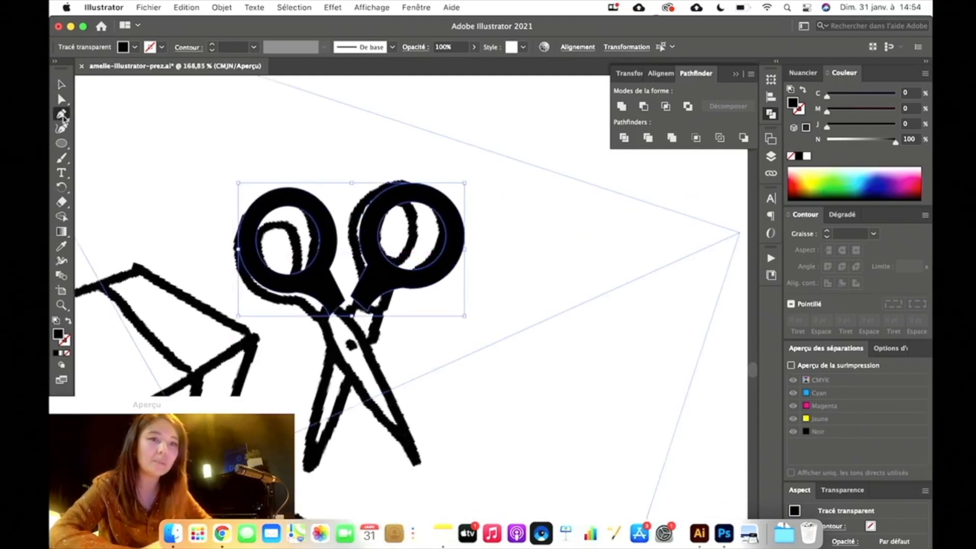
# Draw a closed, pointed blade with the Pen tool over the sketched blade below the left handle, and swap its fill to an outline.
pyautogui.click(61, 84)
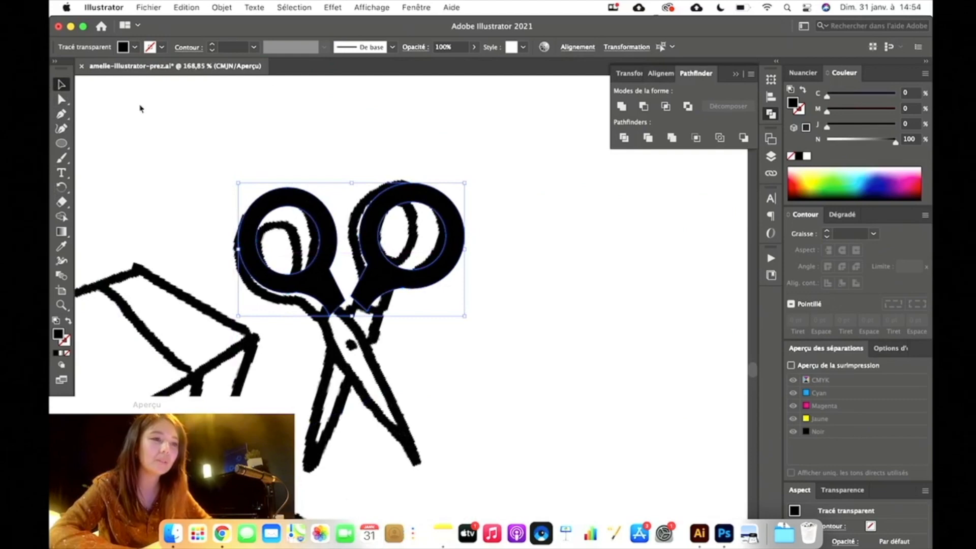
pyautogui.scroll(-3, 166, 105)
pyautogui.click(510, 213)
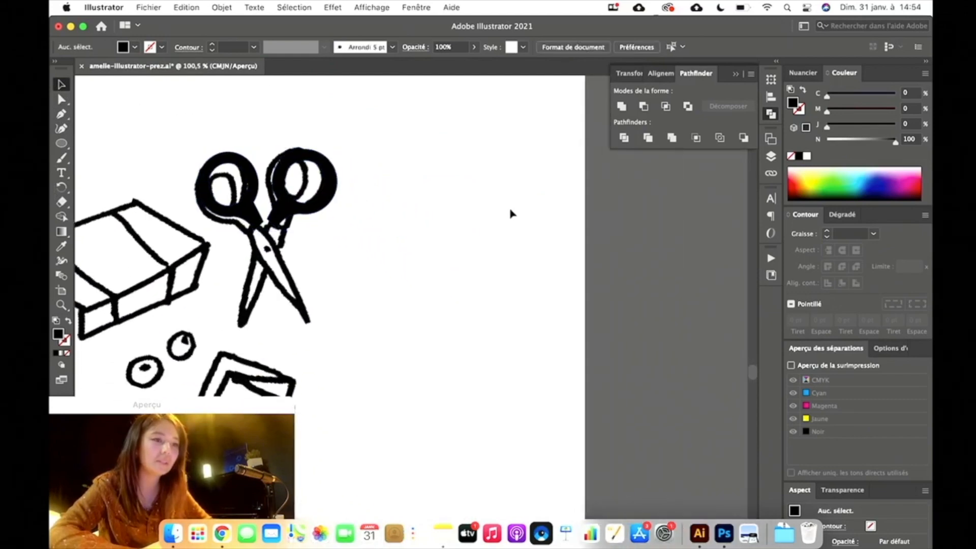
pyautogui.scroll(3, 510, 212)
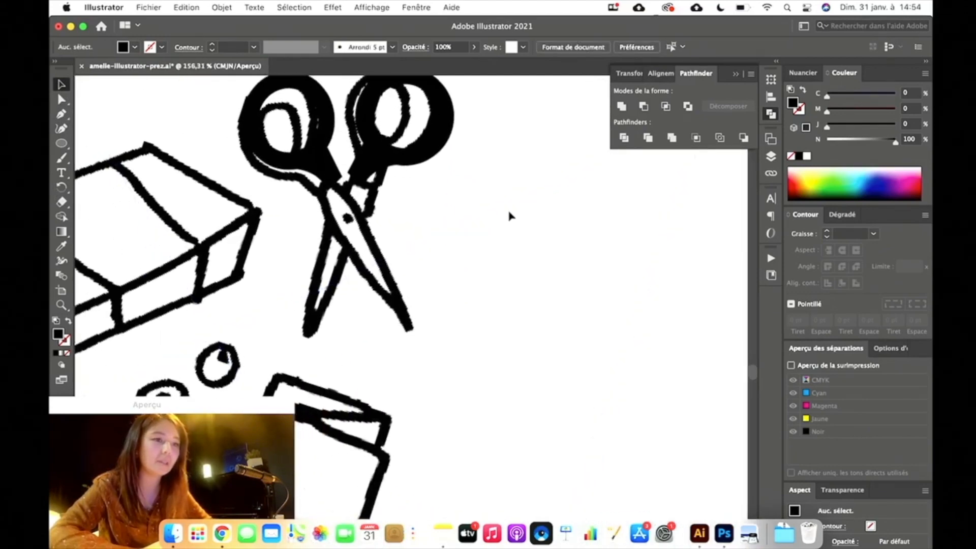
pyautogui.scroll(3, 510, 216)
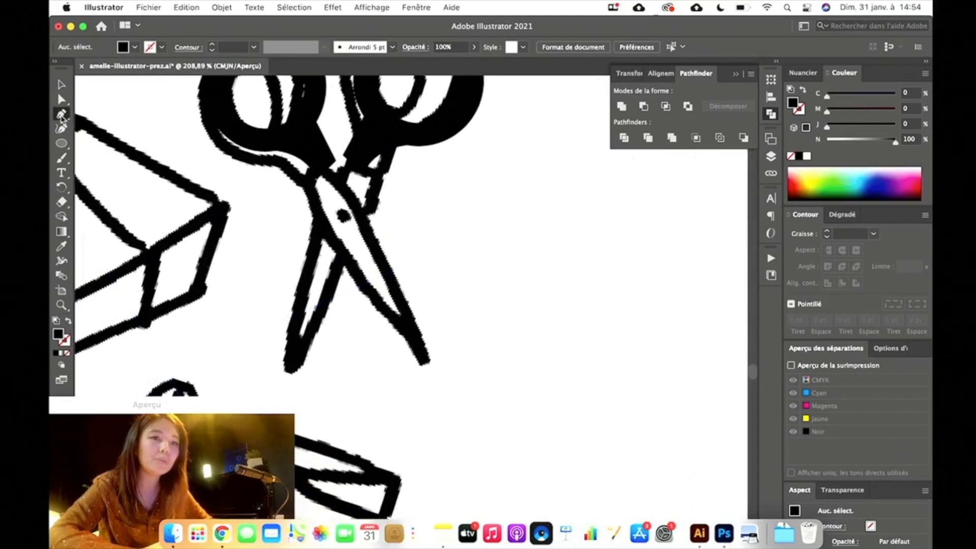
pyautogui.click(336, 161)
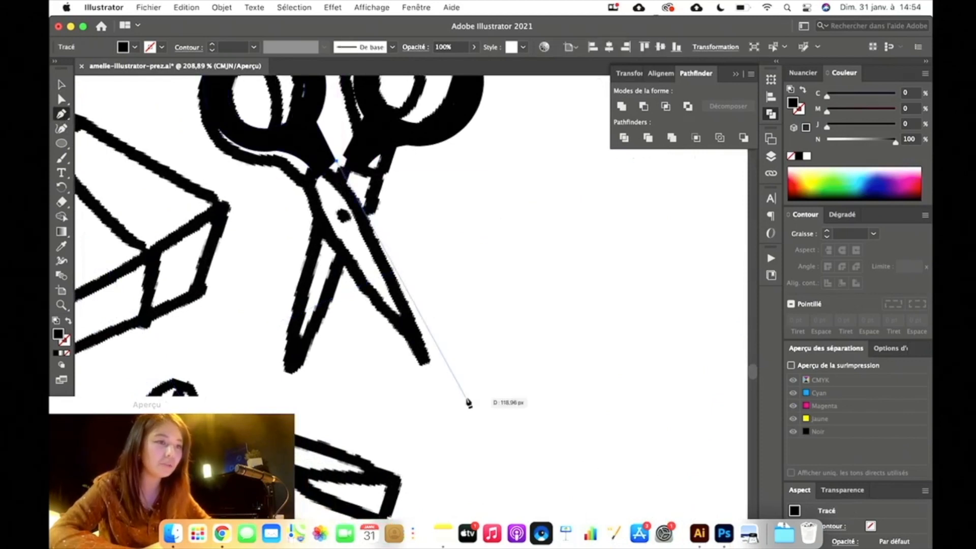
pyautogui.click(448, 375)
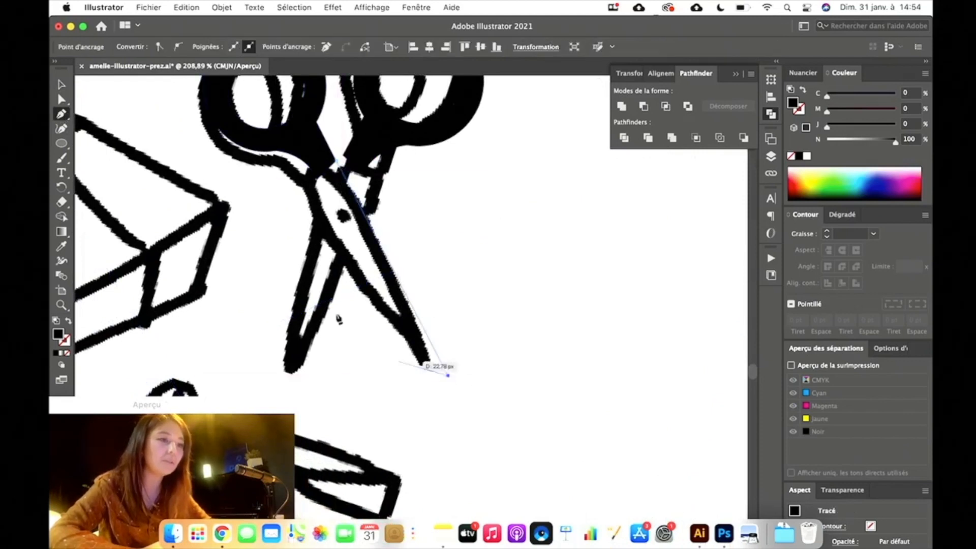
pyautogui.moveTo(317, 180); pyautogui.dragTo(328, 442)
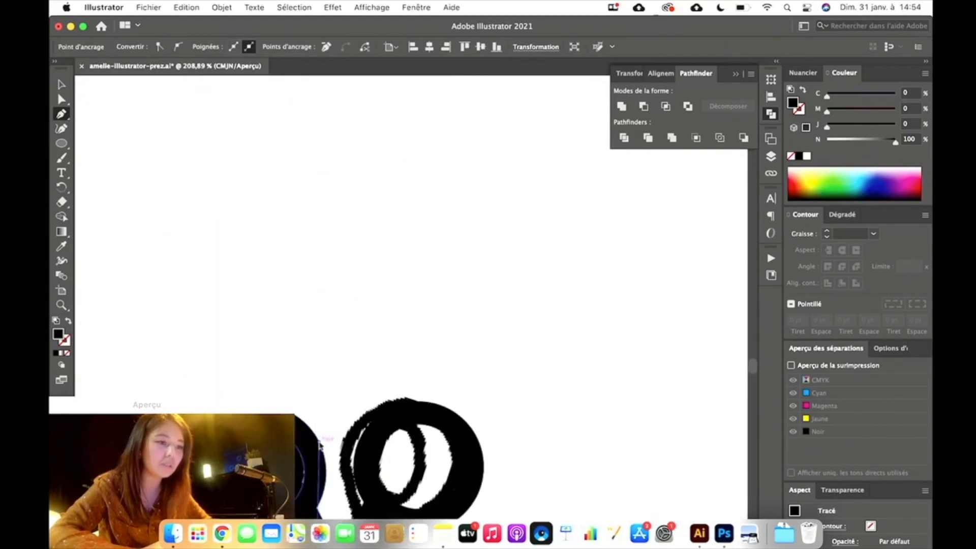
pyautogui.scroll(-5, 322, 447)
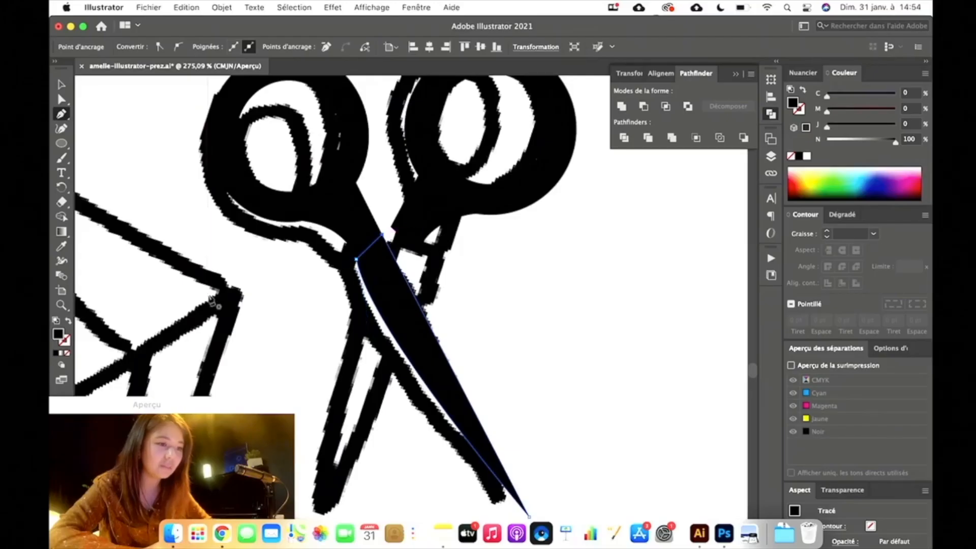
pyautogui.click(68, 322)
pyautogui.press('a')
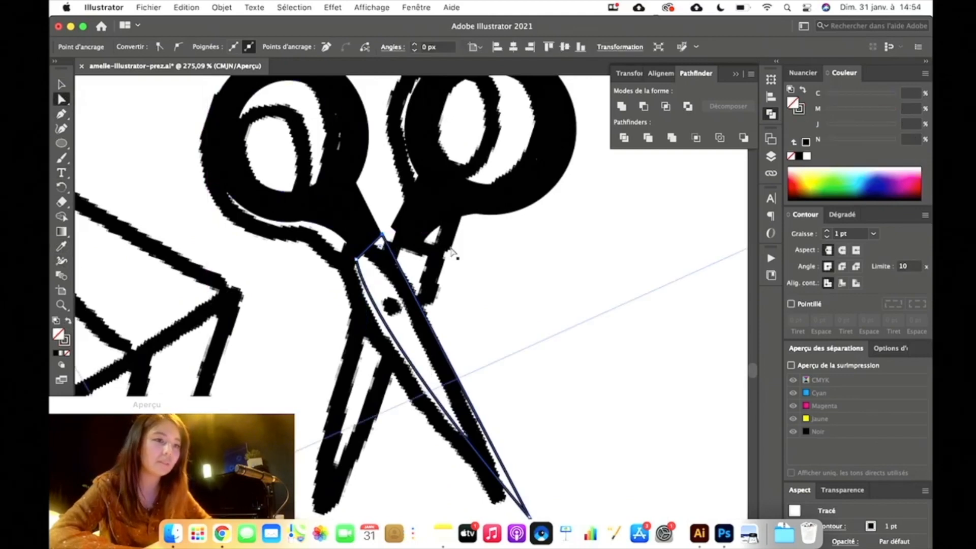
# Round the blade's sharp lower tip with a corner radius of about 1.47 px.
pyautogui.scroll(-5, 452, 252)
pyautogui.scroll(4, 588, 389)
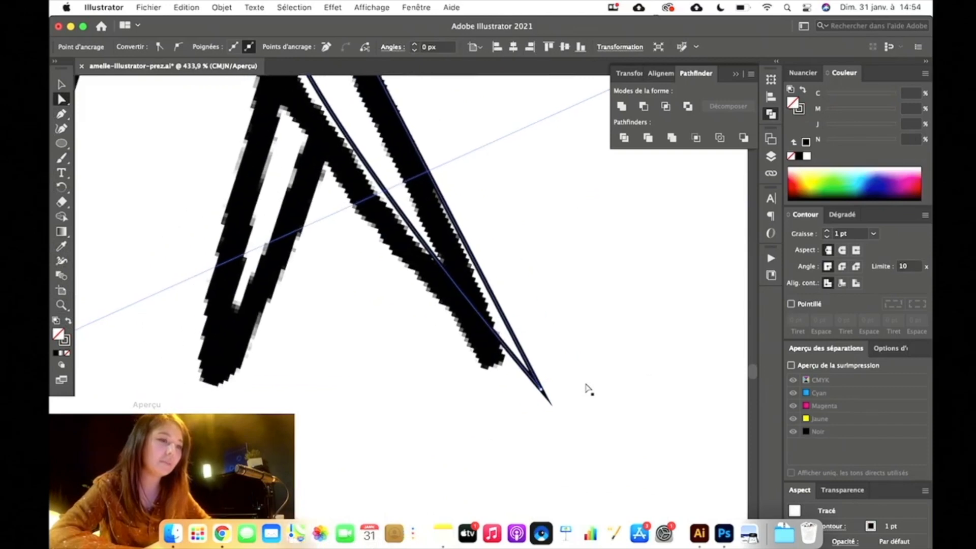
pyautogui.scroll(-4, 499, 295)
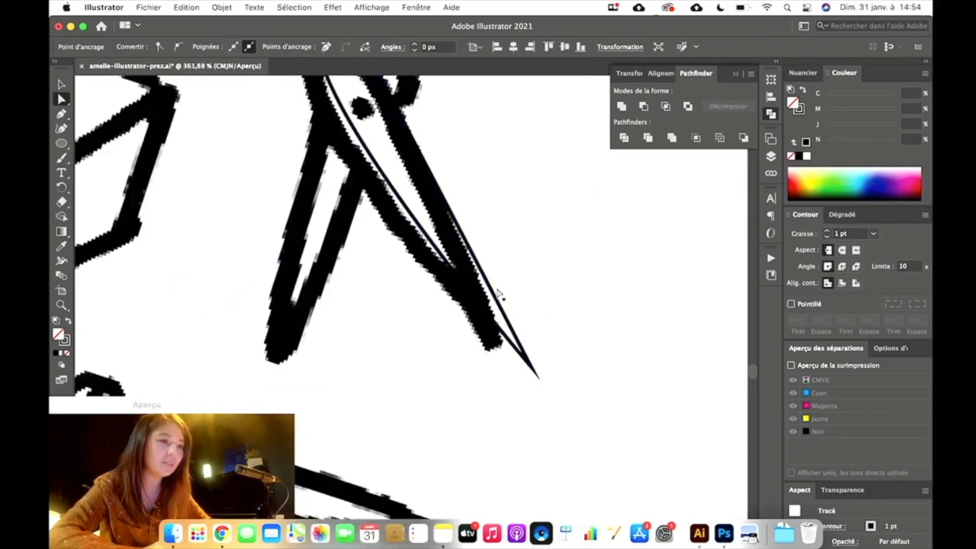
pyautogui.scroll(4, 498, 293)
pyautogui.scroll(1, 498, 293)
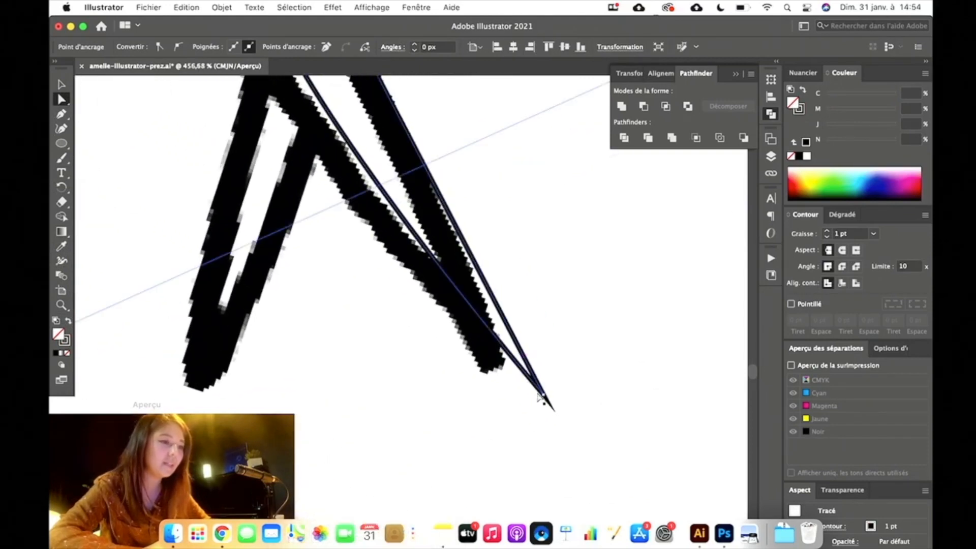
pyautogui.click(543, 395)
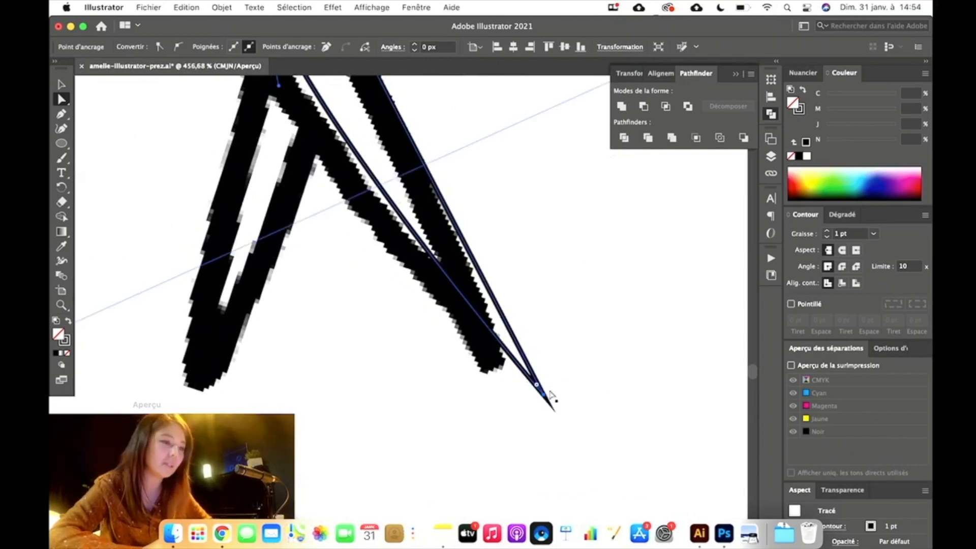
pyautogui.moveTo(540, 390); pyautogui.dragTo(505, 339)
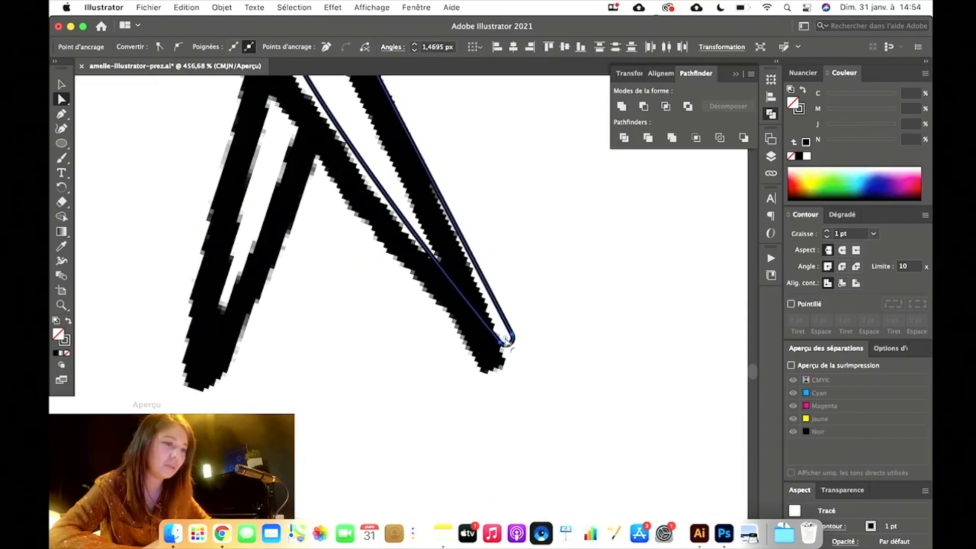
# Duplicate the blade outline, and rotate and place the copy so it crosses the first blade from the right handle.
pyautogui.scroll(-3, 506, 339)
pyautogui.click(60, 85)
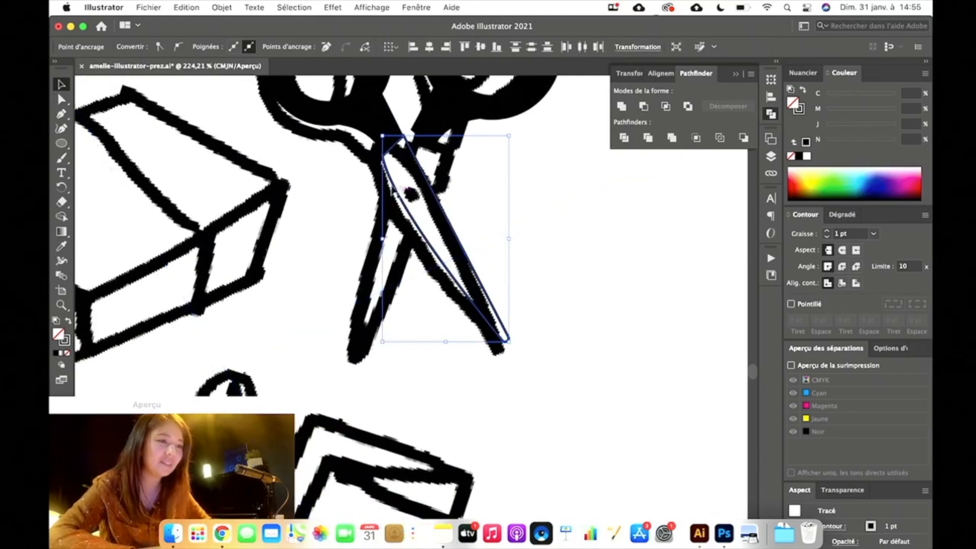
pyautogui.scroll(3, 429, 214)
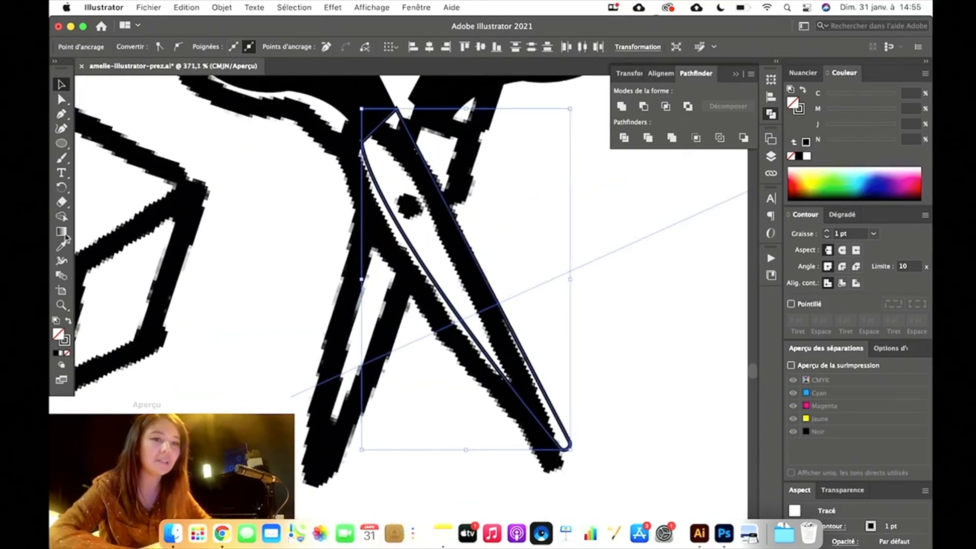
pyautogui.scroll(-2, 394, 187)
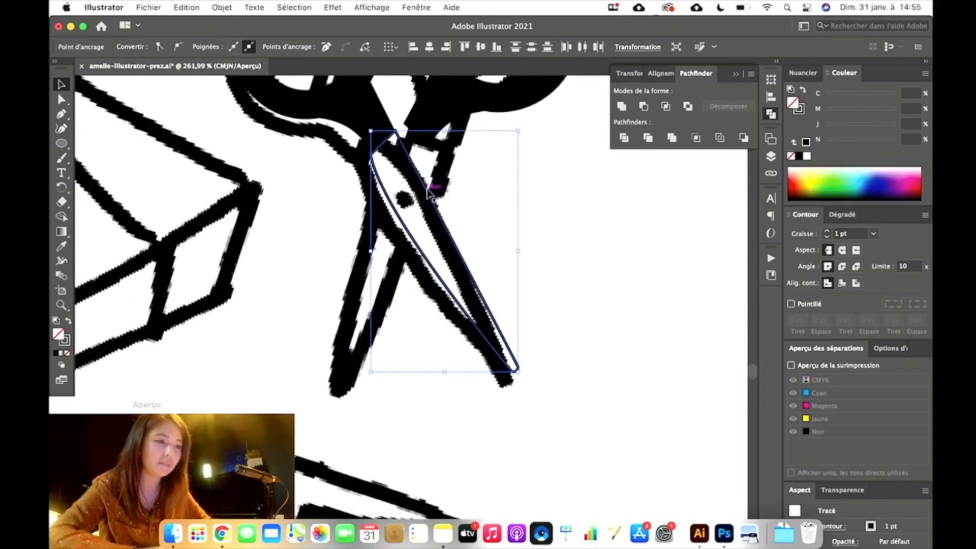
pyautogui.moveTo(430, 193); pyautogui.dragTo(512, 193)
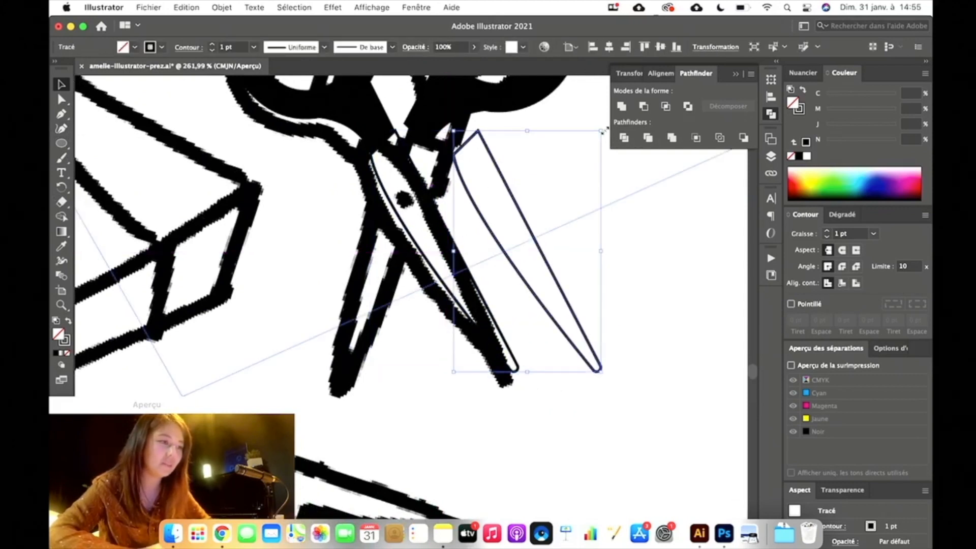
pyautogui.moveTo(605, 128); pyautogui.dragTo(700, 274)
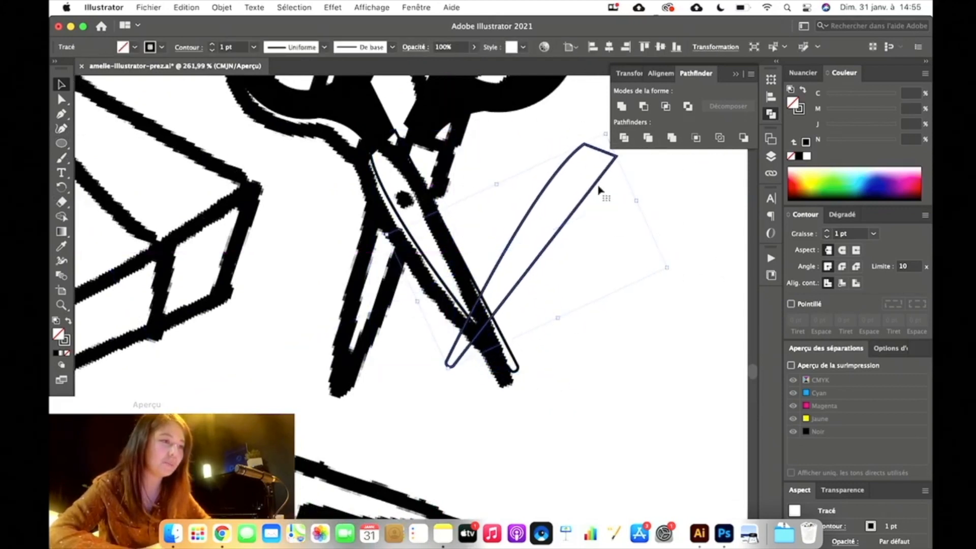
pyautogui.moveTo(597, 187); pyautogui.dragTo(426, 158)
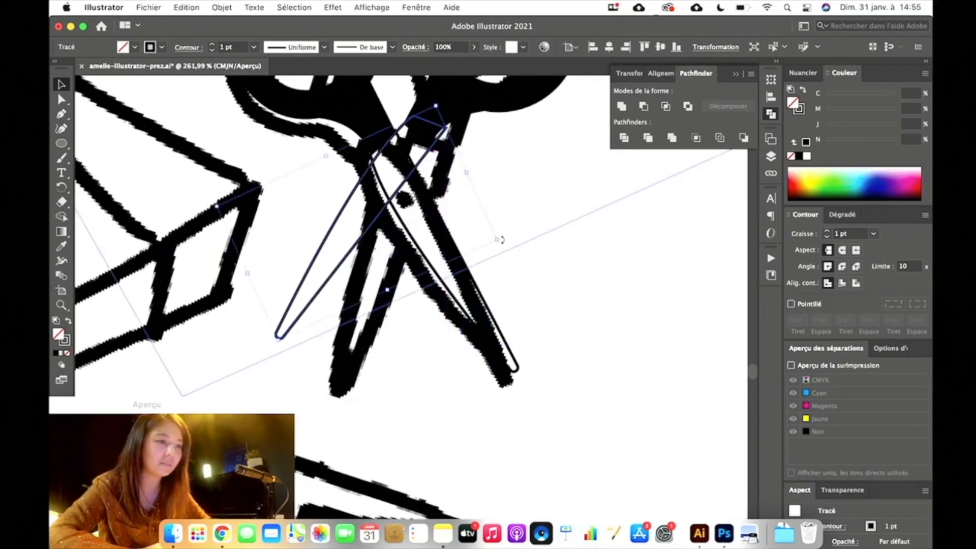
pyautogui.moveTo(502, 239)
pyautogui.mouseDown()
pyautogui.moveTo(504, 220)
pyautogui.moveTo(511, 237)
pyautogui.mouseUp()
# Delete the hand-drawn sketch of the box, scissors, buttons and cards from behind the vector shapes.
pyautogui.scroll(-10, 512, 240)
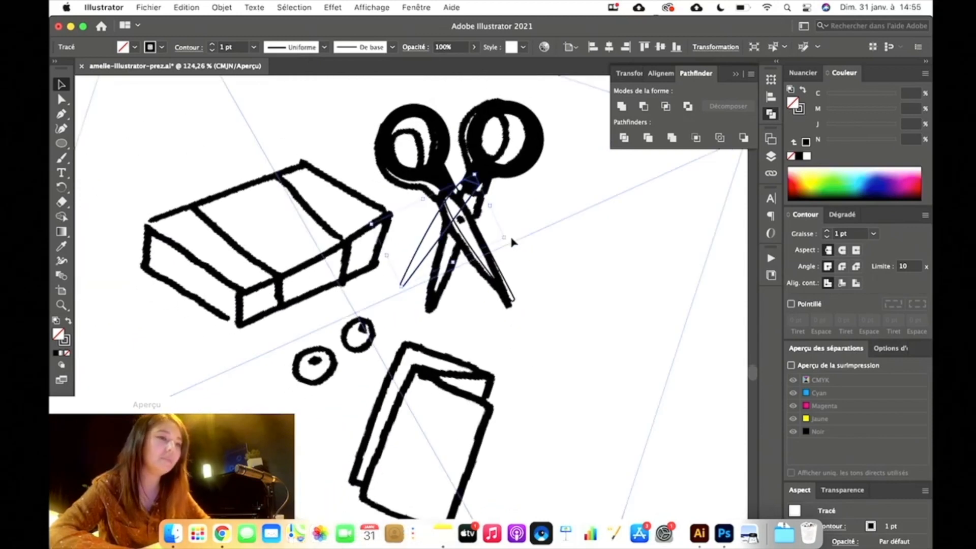
pyautogui.scroll(-1, 512, 242)
pyautogui.click(566, 233)
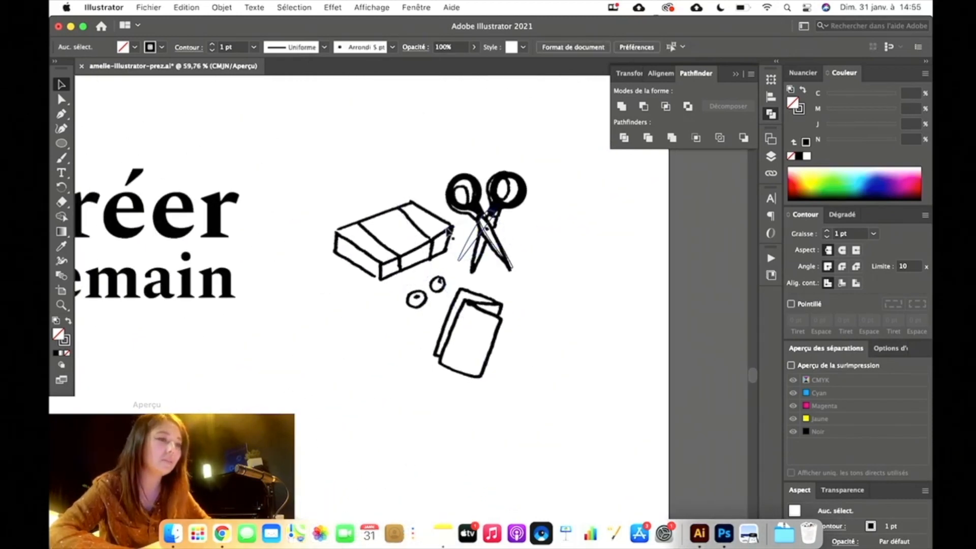
pyautogui.click(430, 229)
pyautogui.press('Delete')
pyautogui.scroll(5, 557, 243)
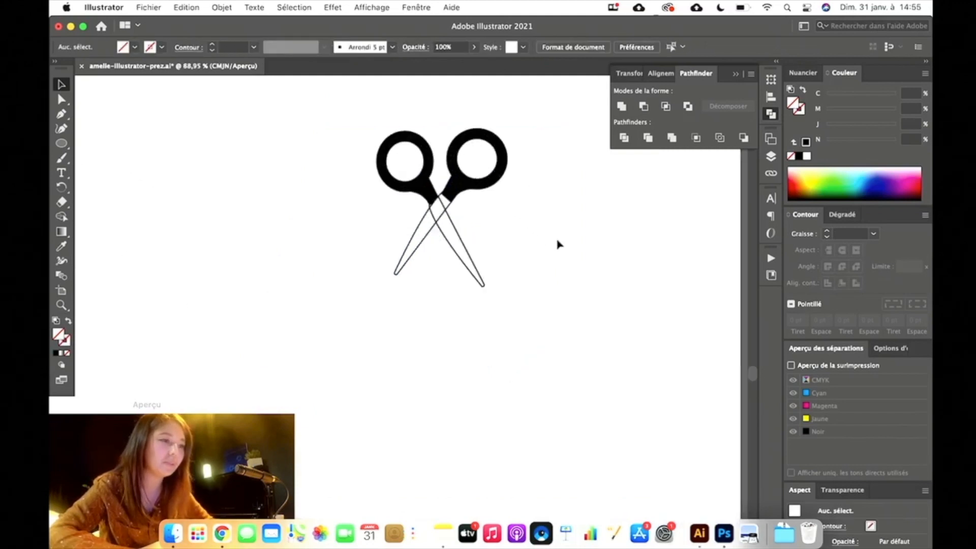
# Shift the right handle together with its blade slightly down and left to meet the left handle.
pyautogui.scroll(3, 558, 243)
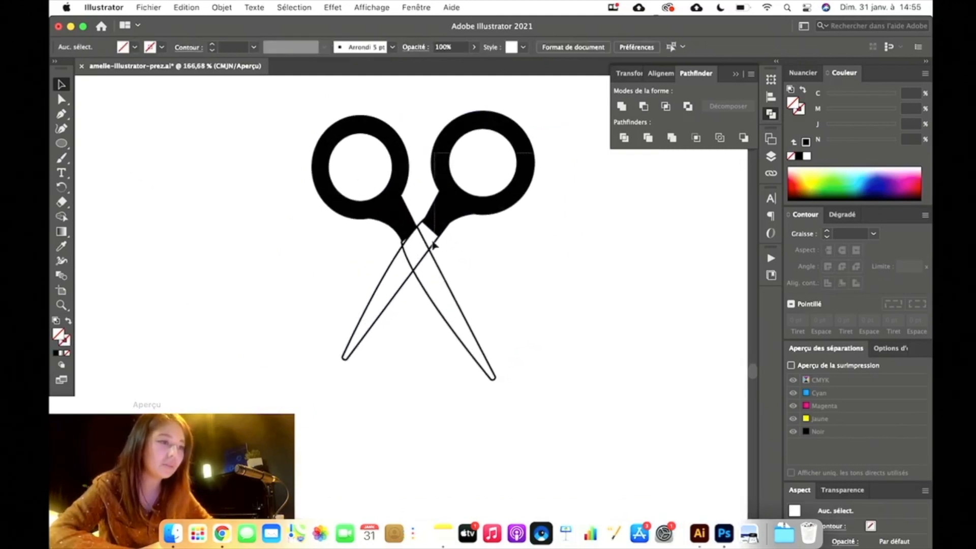
pyautogui.click(464, 205)
pyautogui.moveTo(463, 205); pyautogui.dragTo(455, 212)
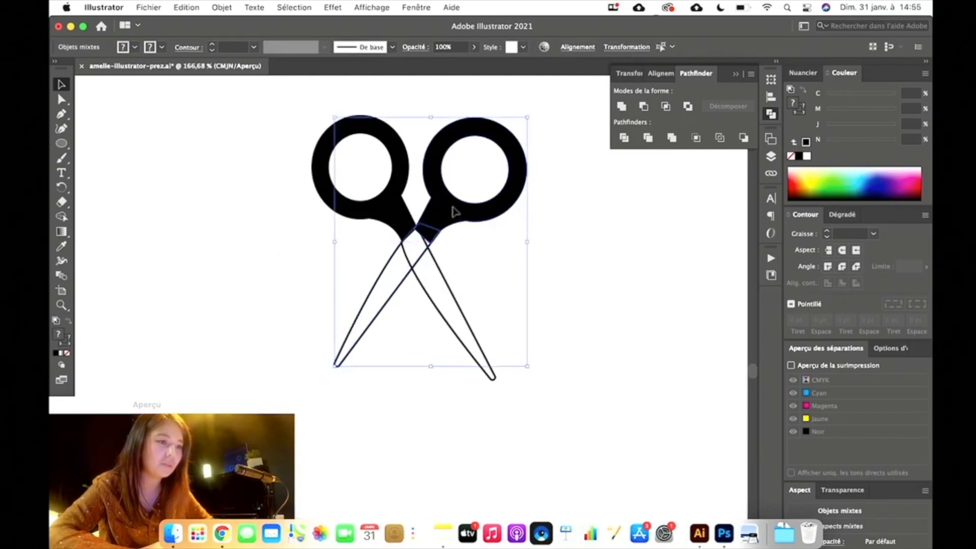
pyautogui.scroll(5, 554, 266)
pyautogui.click(554, 265)
# Draw a small circle as the scissors' pivot screw between the handles, and fill it with the black sampled from a handle.
pyautogui.hscroll(-4, 554, 266)
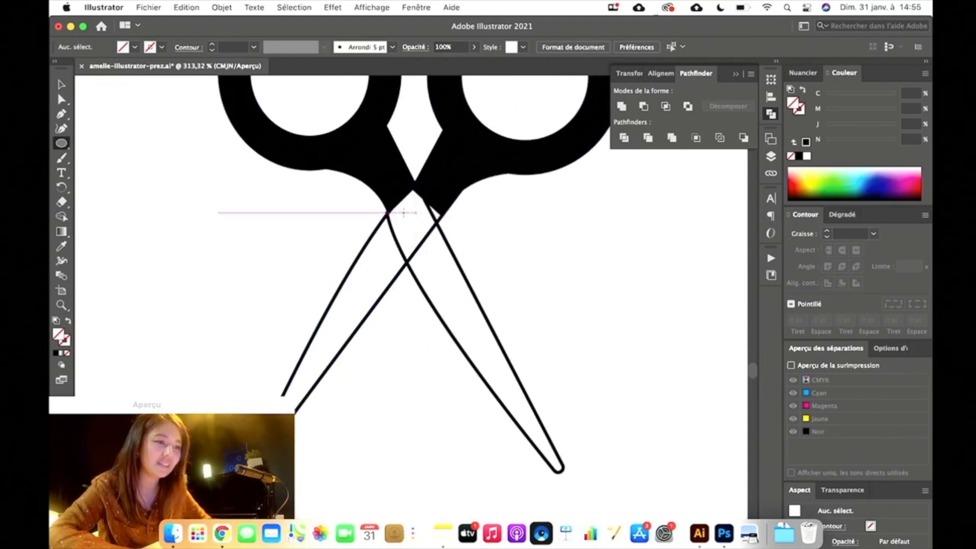
pyautogui.moveTo(403, 213); pyautogui.dragTo(426, 234)
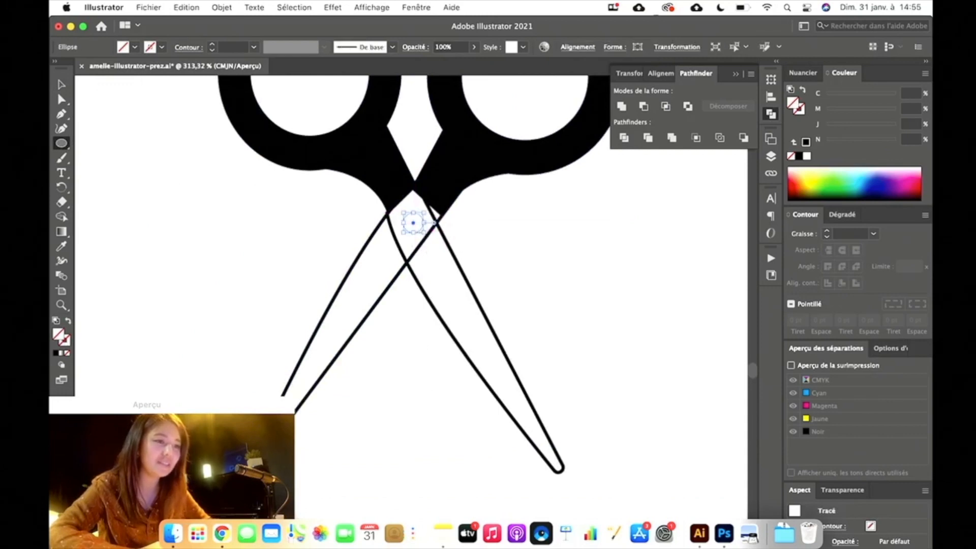
pyautogui.click(60, 247)
pyautogui.click(374, 148)
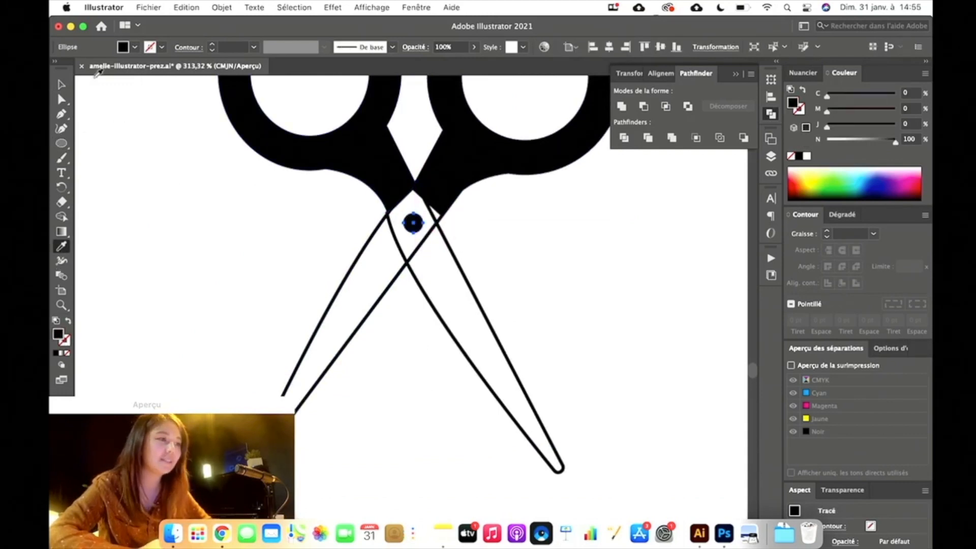
pyautogui.click(61, 85)
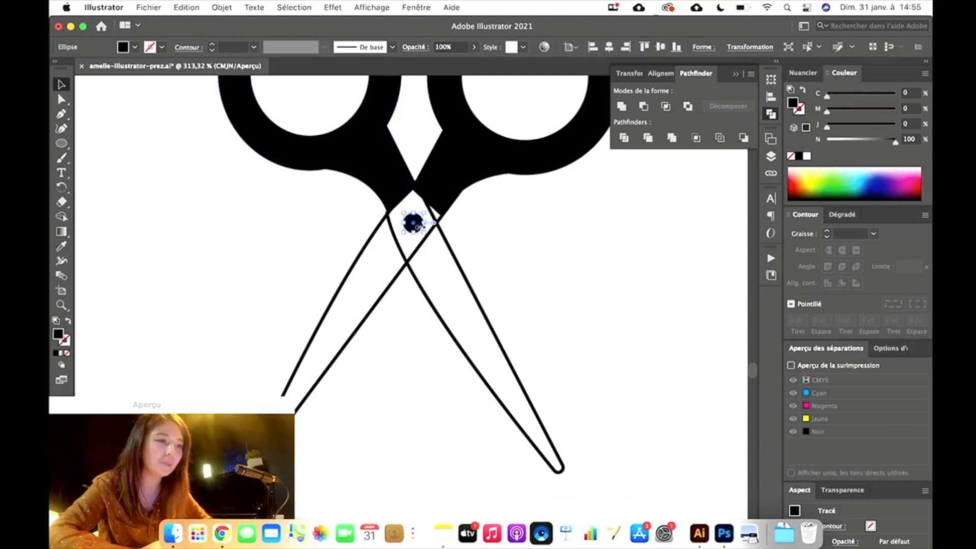
pyautogui.click(538, 248)
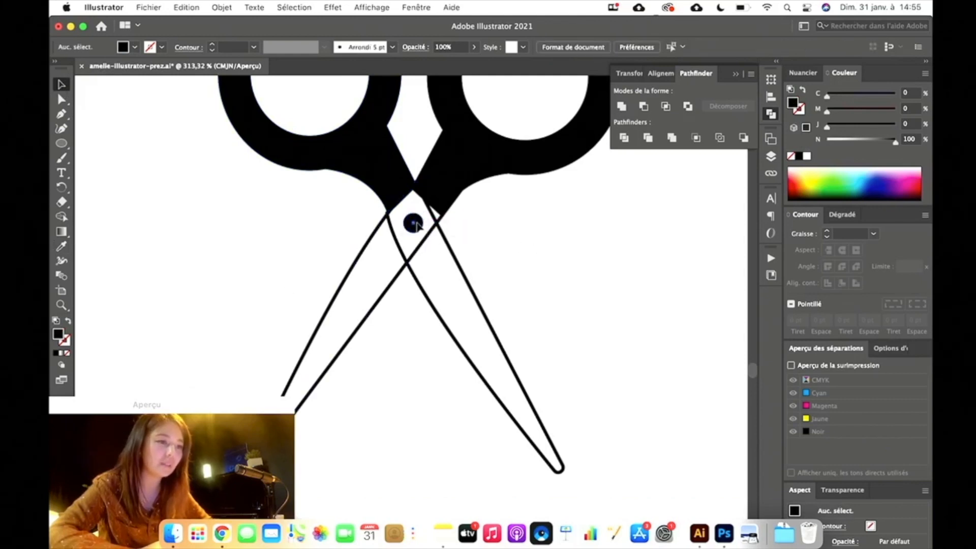
pyautogui.click(412, 223)
pyautogui.scroll(-3, 566, 266)
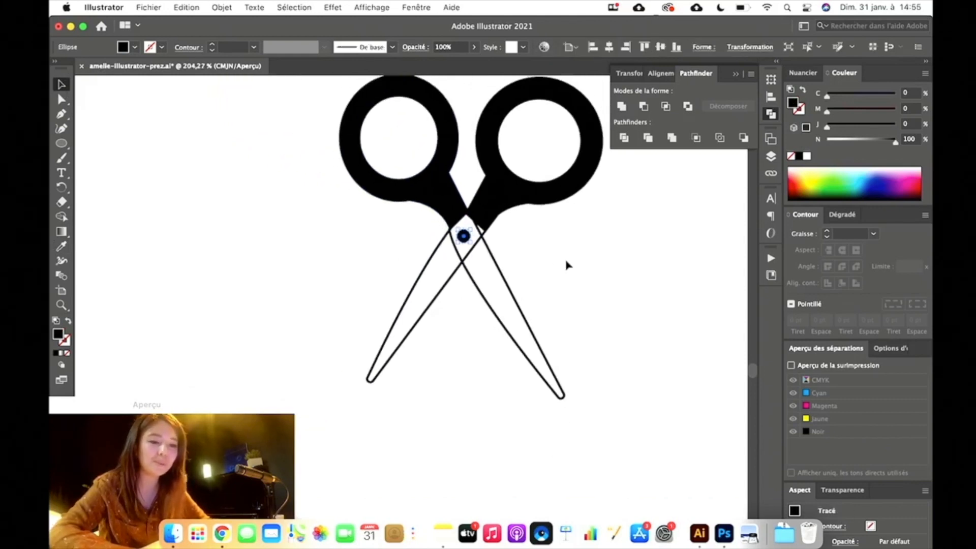
pyautogui.scroll(3, 566, 261)
pyautogui.press('super+a')
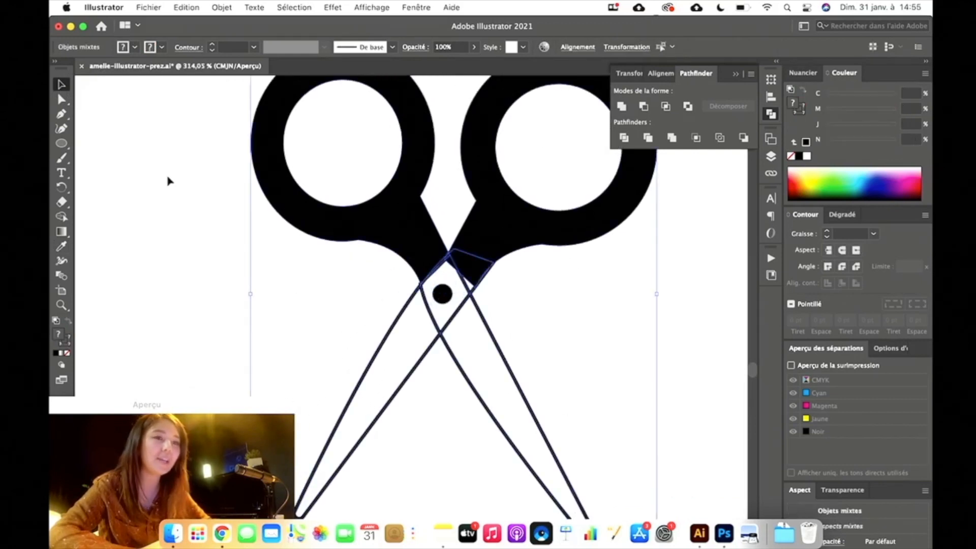
pyautogui.click(135, 196)
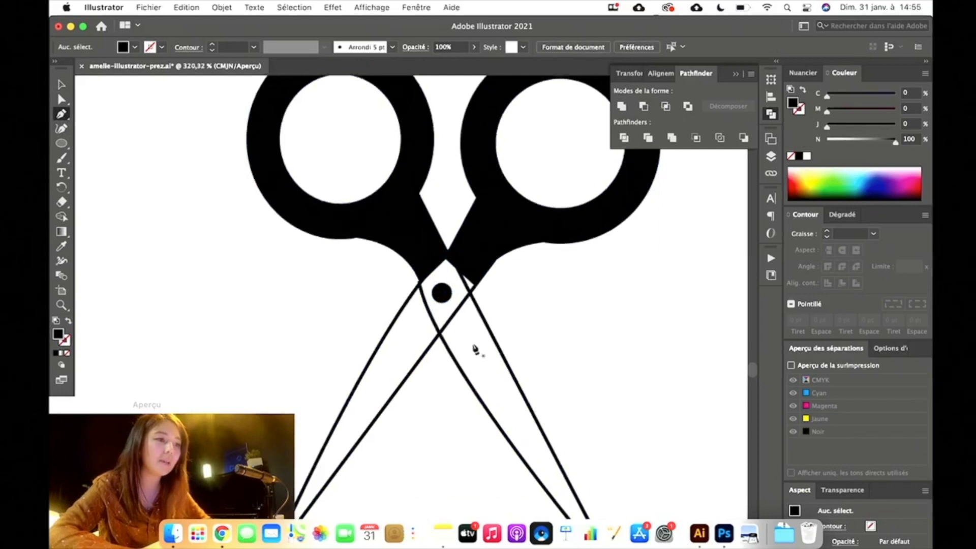
# Move the right handle's lower corner anchor onto the blade's edge and adjust its direction handle to smooth the curve.
pyautogui.scroll(2, 473, 347)
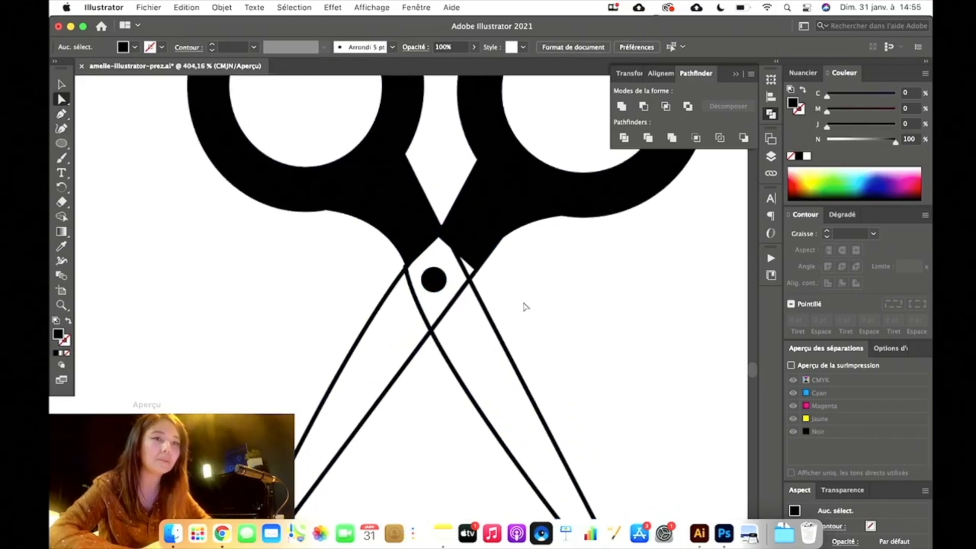
pyautogui.click(474, 256)
pyautogui.click(477, 273)
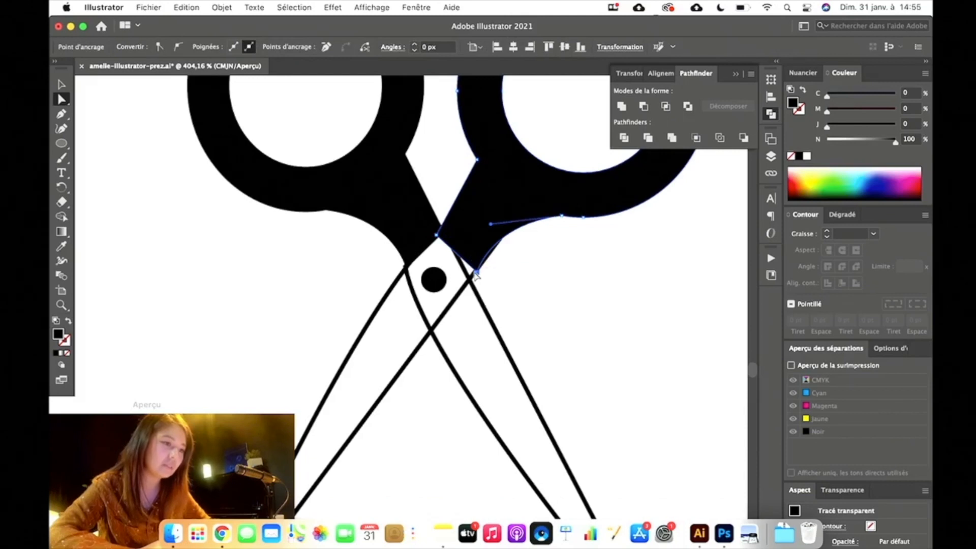
pyautogui.moveTo(472, 274)
pyautogui.mouseDown()
pyautogui.moveTo(460, 278)
pyautogui.moveTo(469, 279)
pyautogui.mouseUp()
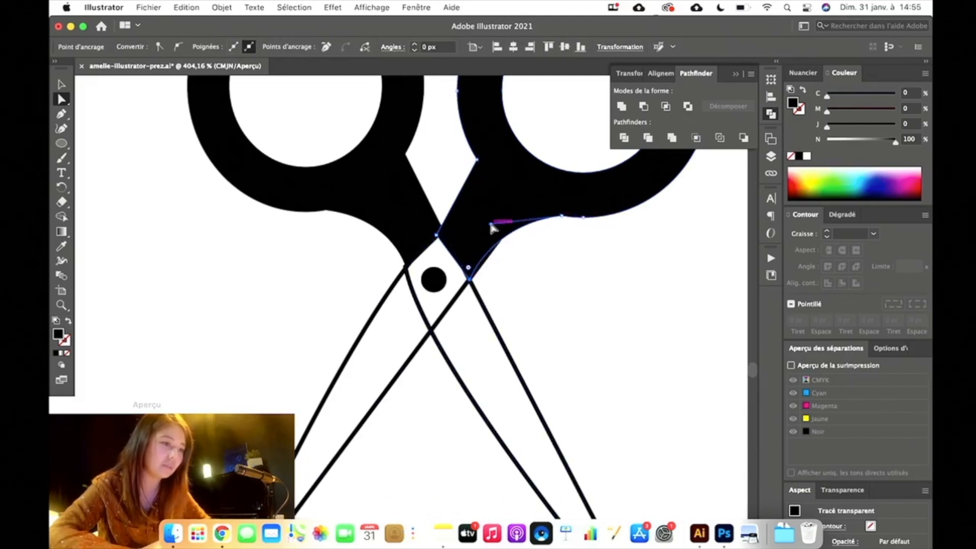
pyautogui.moveTo(491, 224); pyautogui.dragTo(507, 231)
pyautogui.scroll(-2, 513, 206)
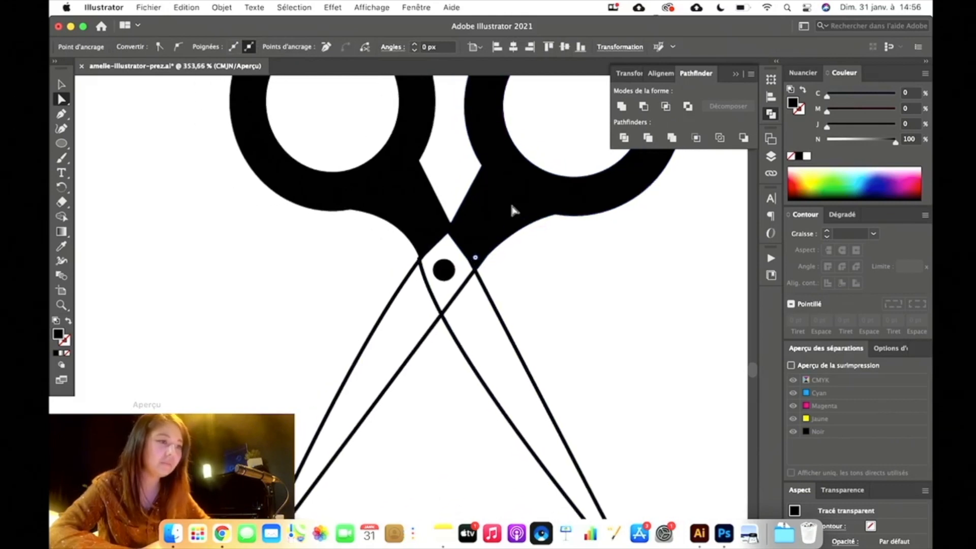
# Examine the direction handles of the right ring's top anchor, and compare whole-object selection with direct selection on that handle.
pyautogui.scroll(5, 511, 203)
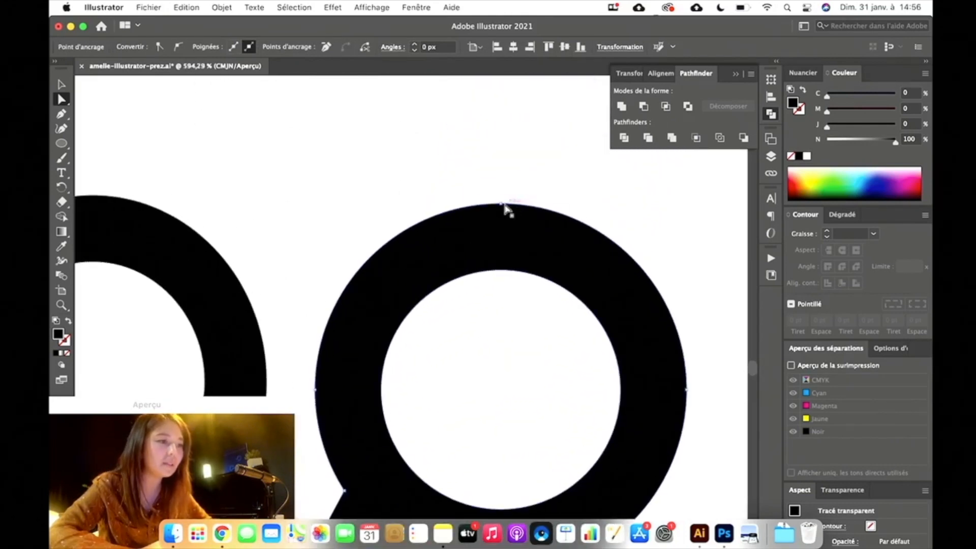
pyautogui.click(502, 204)
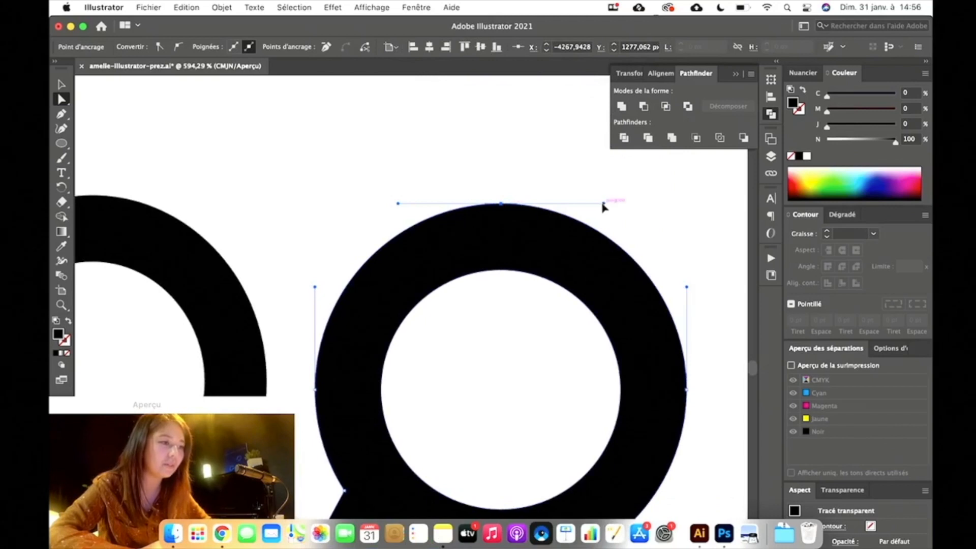
pyautogui.moveTo(603, 204); pyautogui.dragTo(602, 204)
pyautogui.scroll(-6, 602, 203)
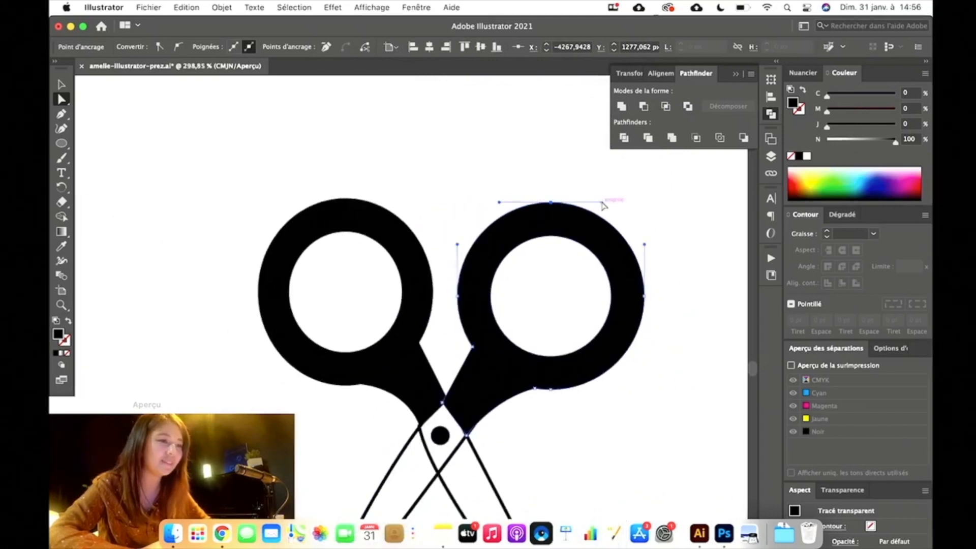
pyautogui.scroll(-4, 602, 205)
pyautogui.click(60, 83)
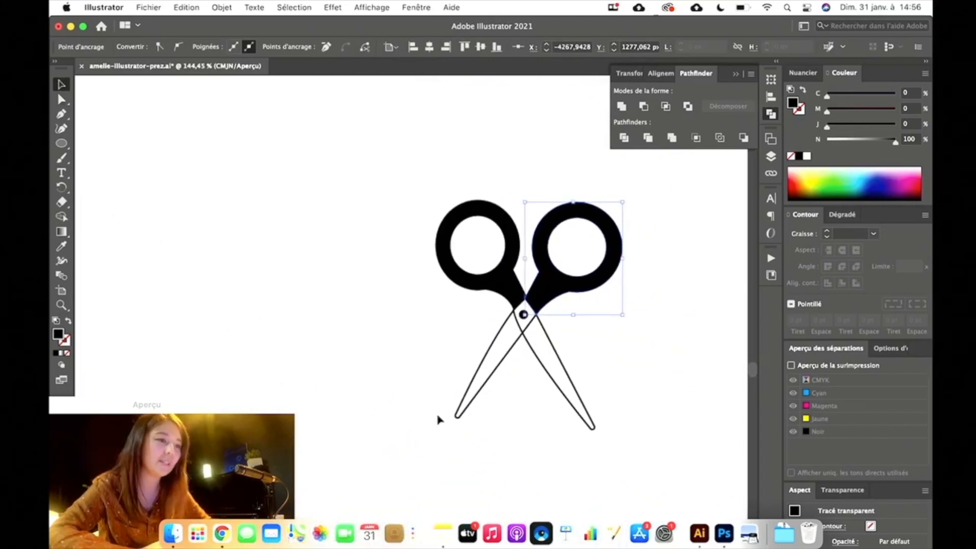
pyautogui.click(63, 98)
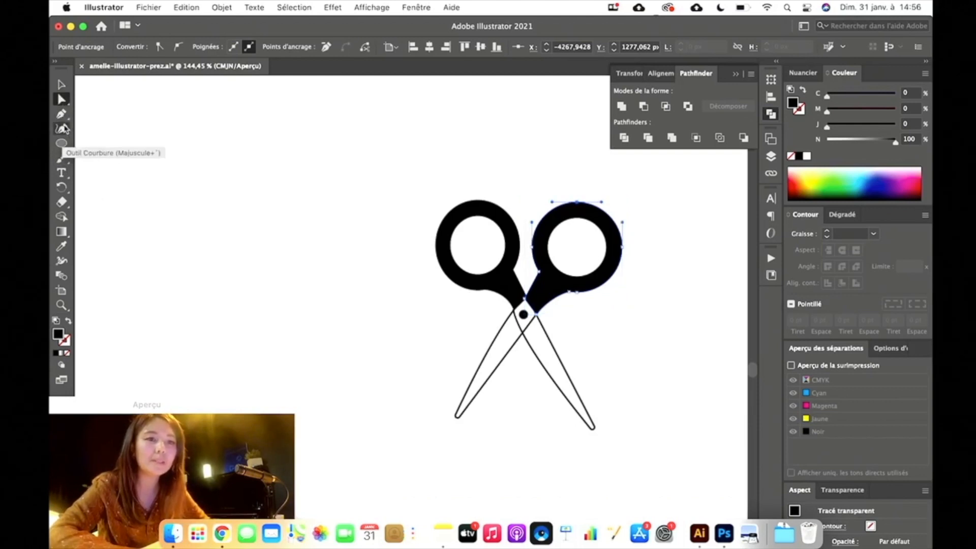
pyautogui.click(64, 125)
pyautogui.click(63, 85)
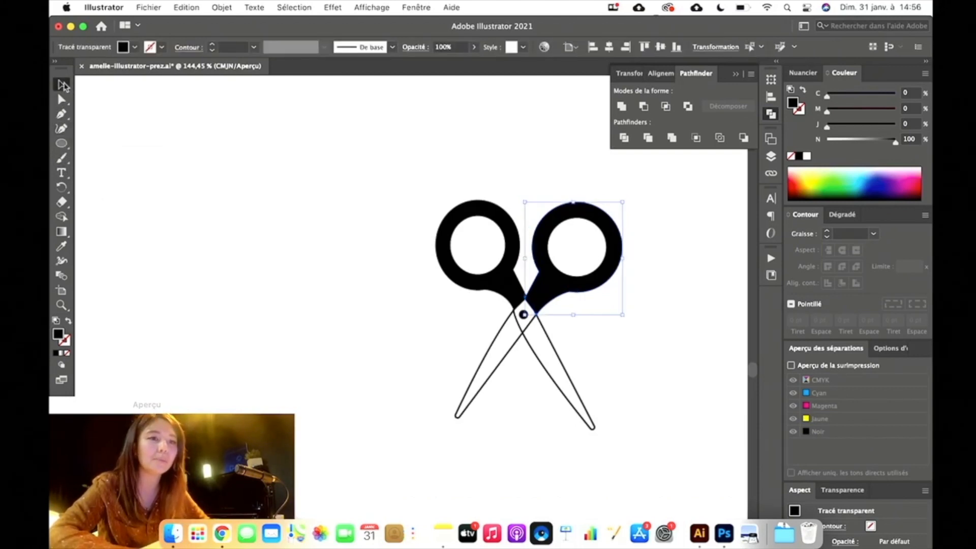
pyautogui.click(61, 101)
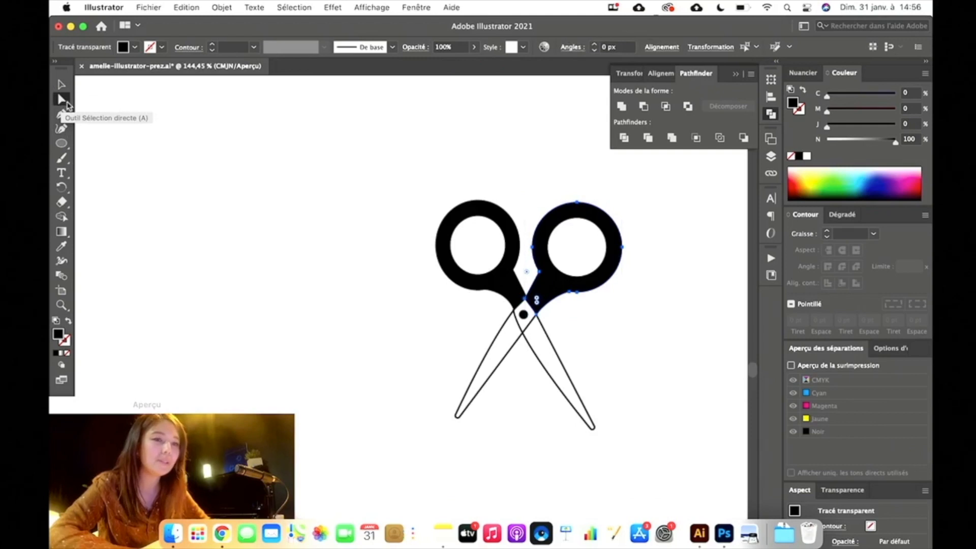
# Extend the tip of the left-pointing blade slightly down and outward, and check the other blade's corner anchor near the pivot.
pyautogui.scroll(3, 517, 429)
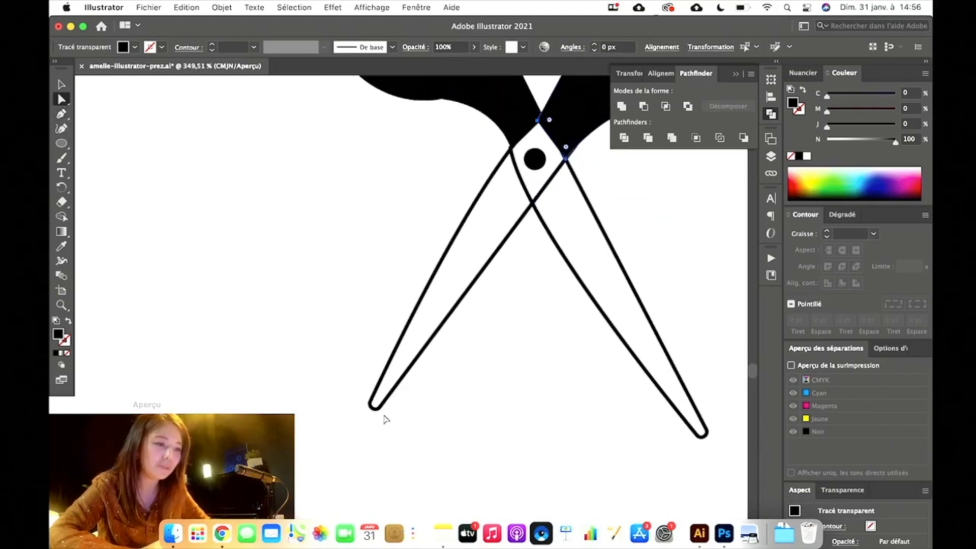
pyautogui.moveTo(381, 409); pyautogui.dragTo(361, 420)
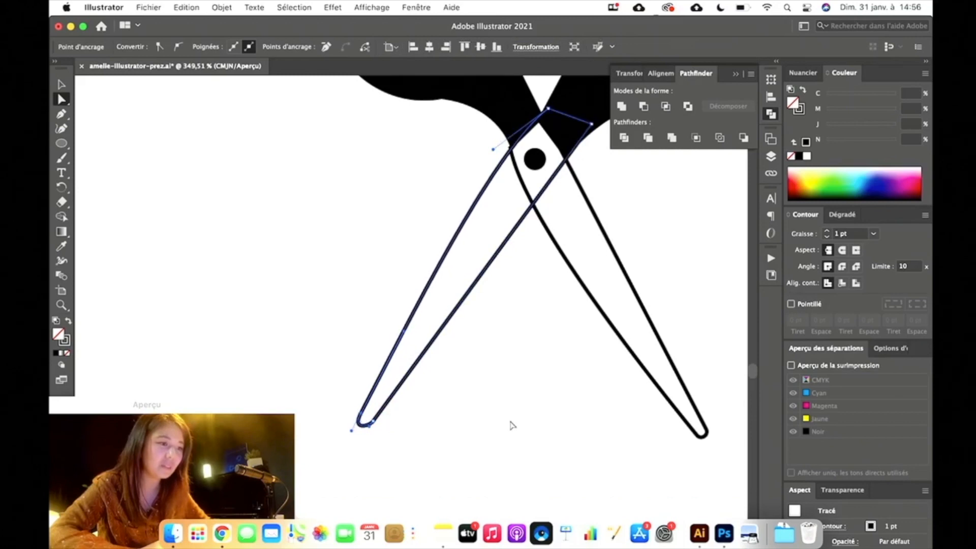
pyautogui.click(526, 186)
pyautogui.scroll(5, 526, 186)
pyautogui.scroll(4, 526, 186)
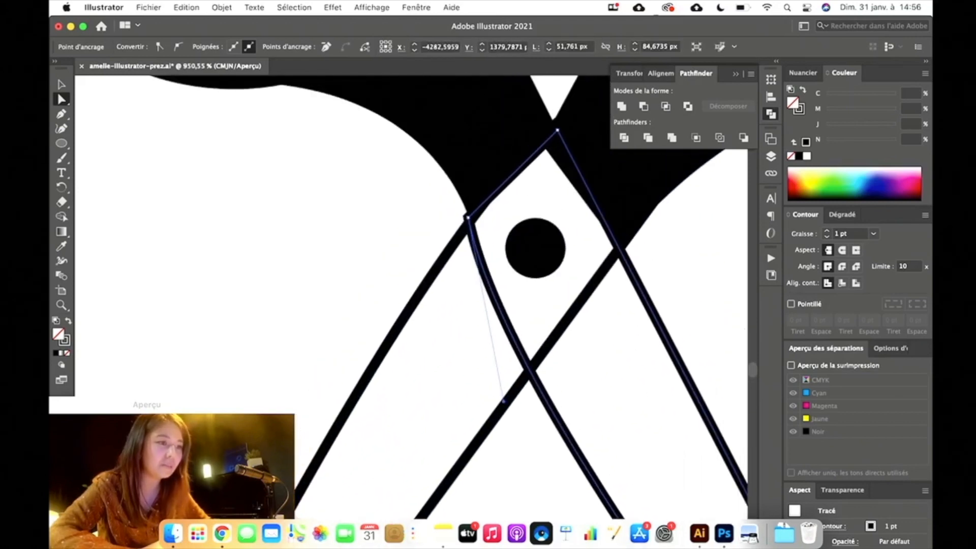
pyautogui.click(468, 218)
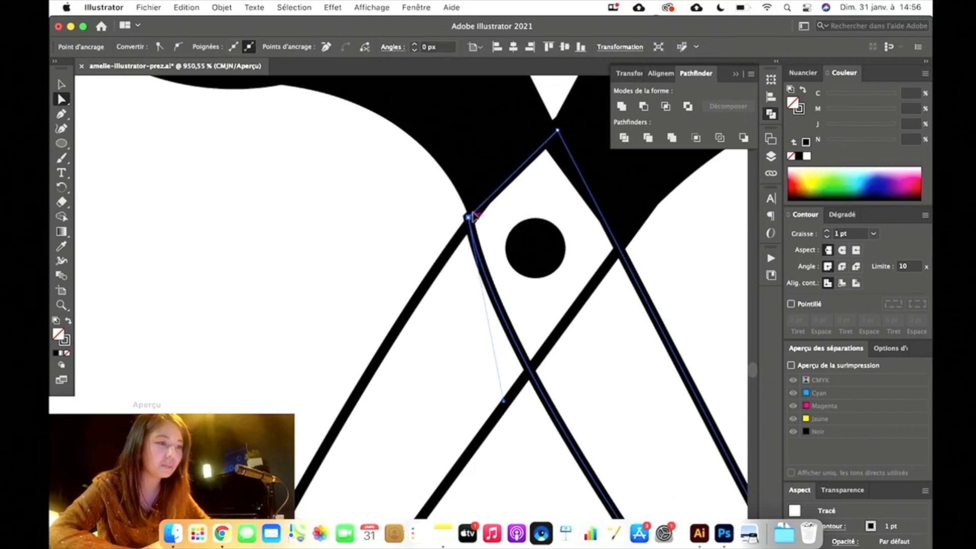
pyautogui.click(409, 222)
# Select all parts of the scissors together and scale them up well beyond their original size.
pyautogui.scroll(-10, 389, 224)
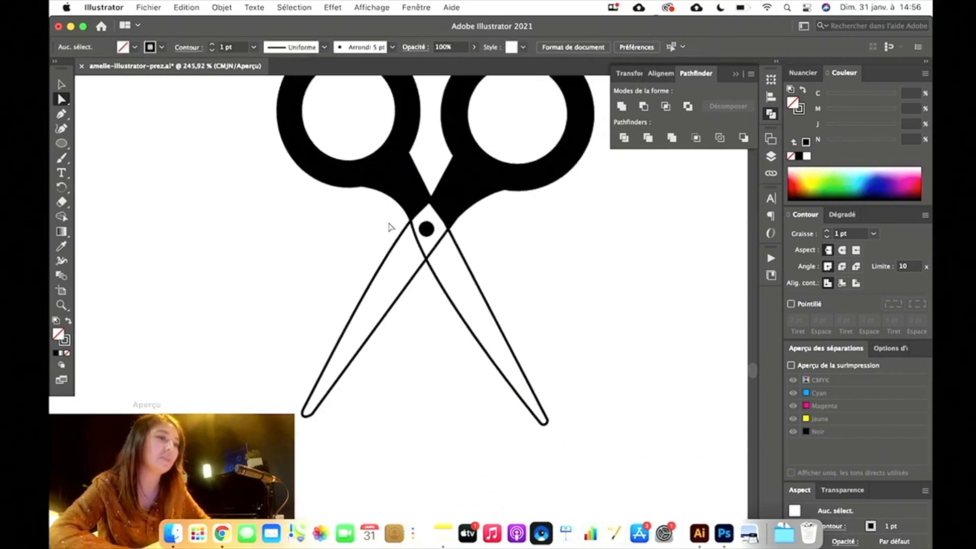
pyautogui.scroll(-10, 390, 228)
pyautogui.hscroll(-5, 390, 228)
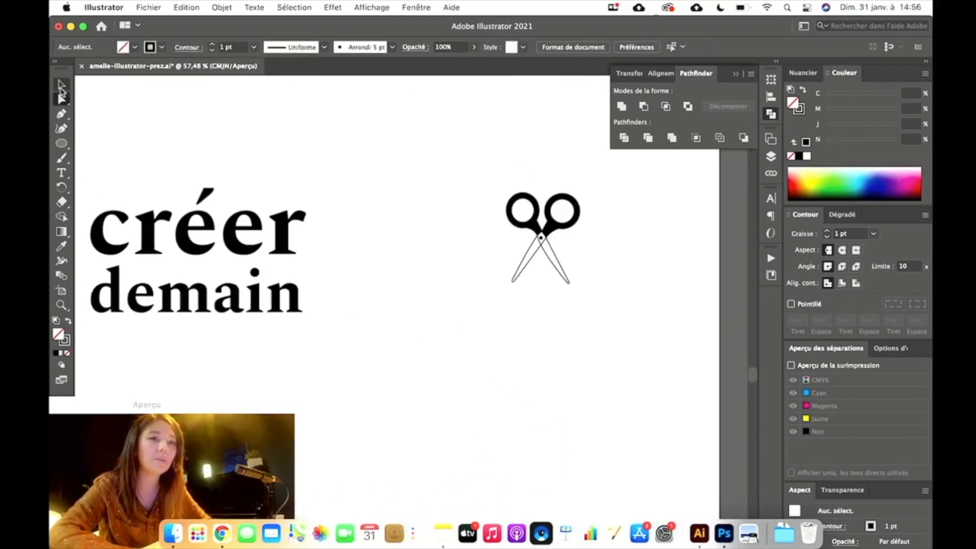
pyautogui.click(61, 86)
pyautogui.moveTo(501, 194); pyautogui.dragTo(634, 309)
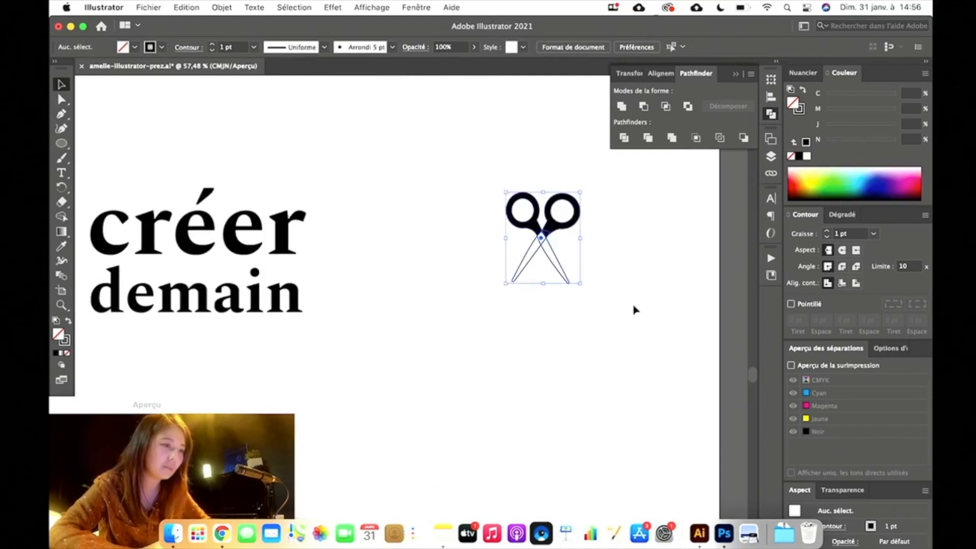
pyautogui.rightClick(583, 288)
pyautogui.click(550, 293)
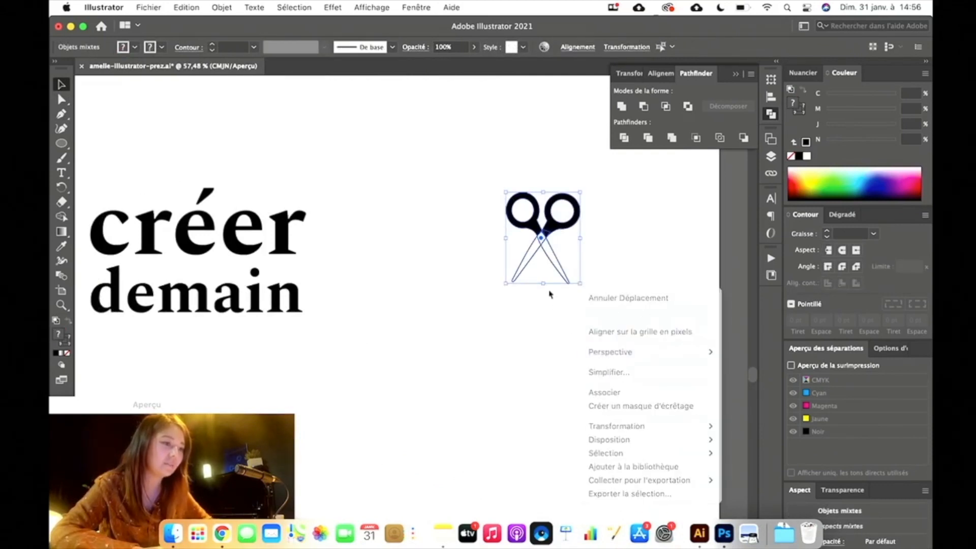
pyautogui.moveTo(580, 283); pyautogui.dragTo(630, 449)
# Move the enlarged scissors left and slightly up, inside the page beside the "créer demain" wordmark, and deselect them.
pyautogui.hscroll(-5, 629, 448)
pyautogui.scroll(-3, 629, 448)
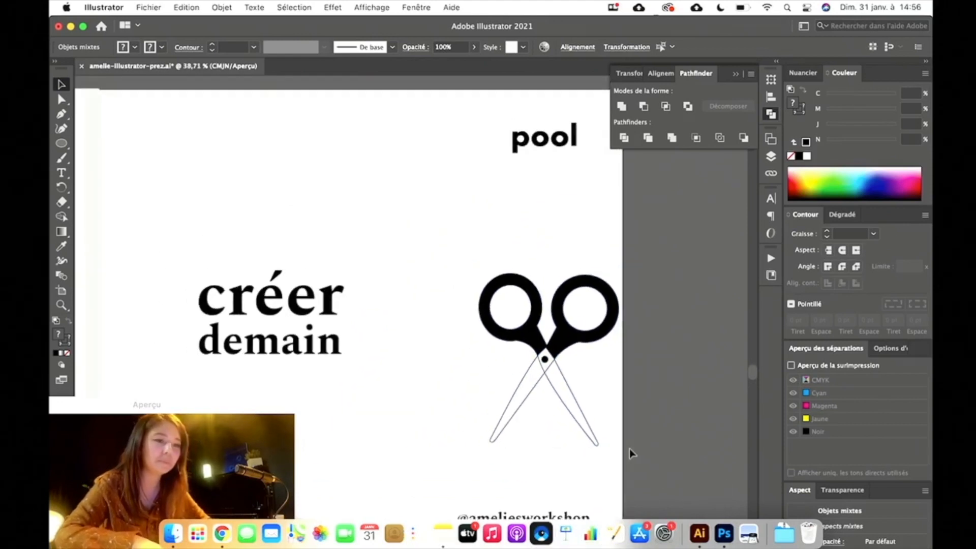
pyautogui.moveTo(583, 338); pyautogui.dragTo(514, 314)
pyautogui.click(609, 358)
# Review the enlarged scissors next to the "créer demain" wordmark, close up and on the whole step 4 page.
pyautogui.scroll(4, 608, 357)
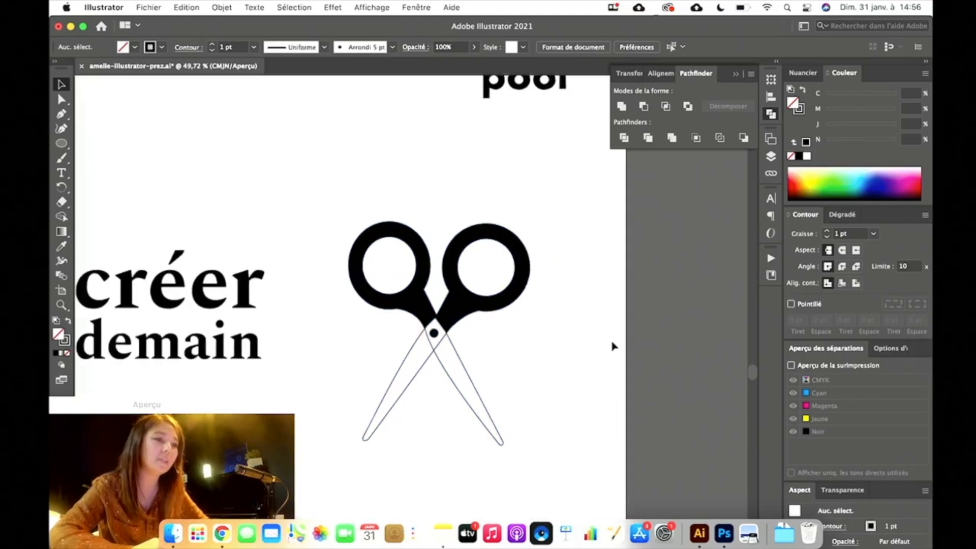
pyautogui.scroll(-5, 612, 345)
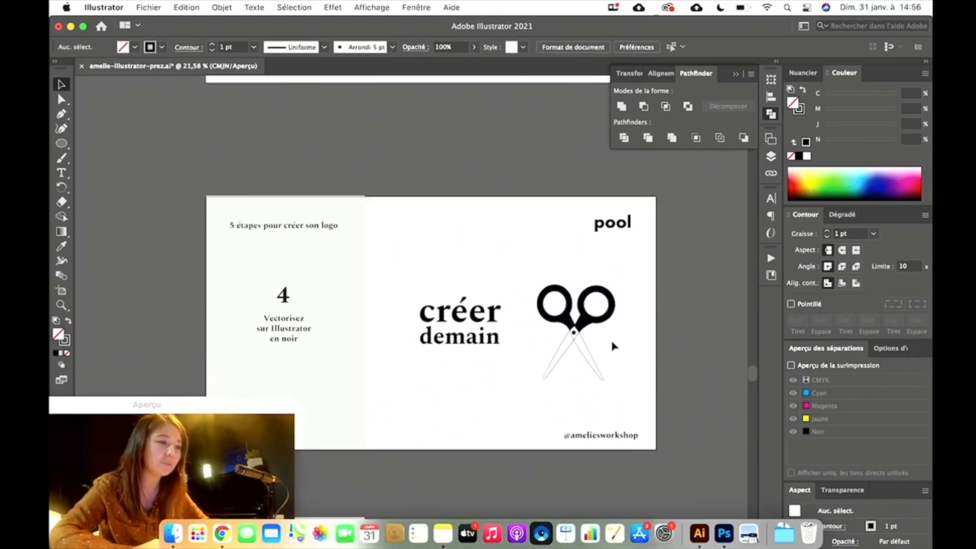
pyautogui.scroll(3, 613, 346)
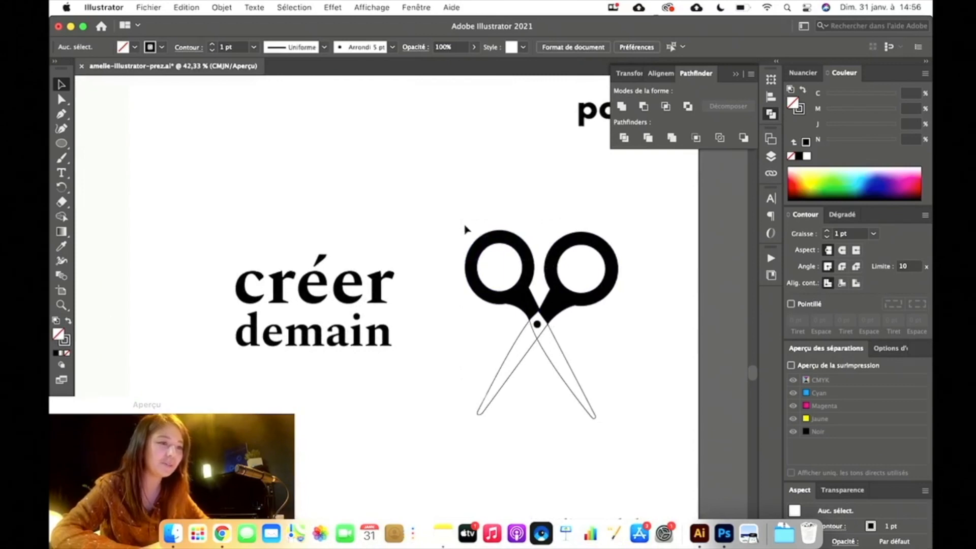
pyautogui.scroll(-4, 465, 230)
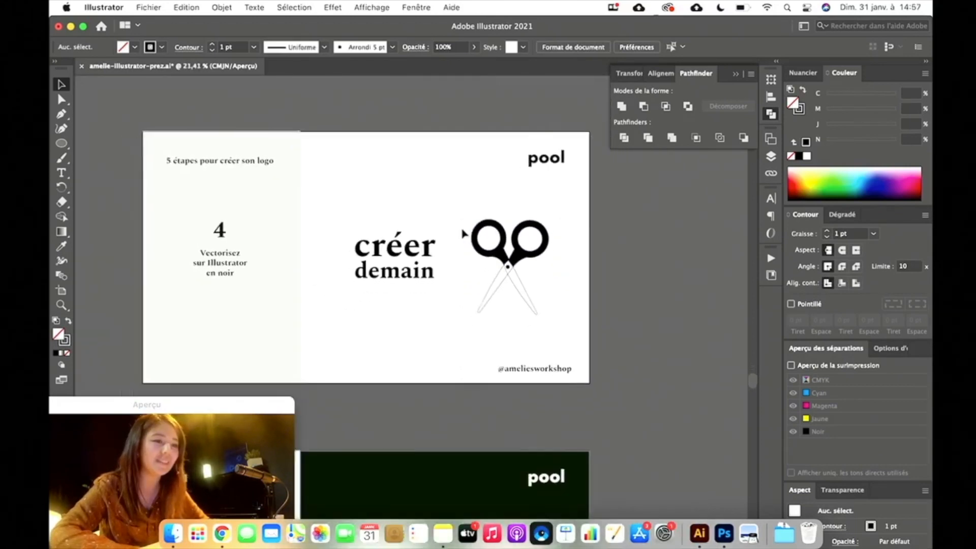
pyautogui.scroll(5, 462, 229)
pyautogui.scroll(2, 464, 233)
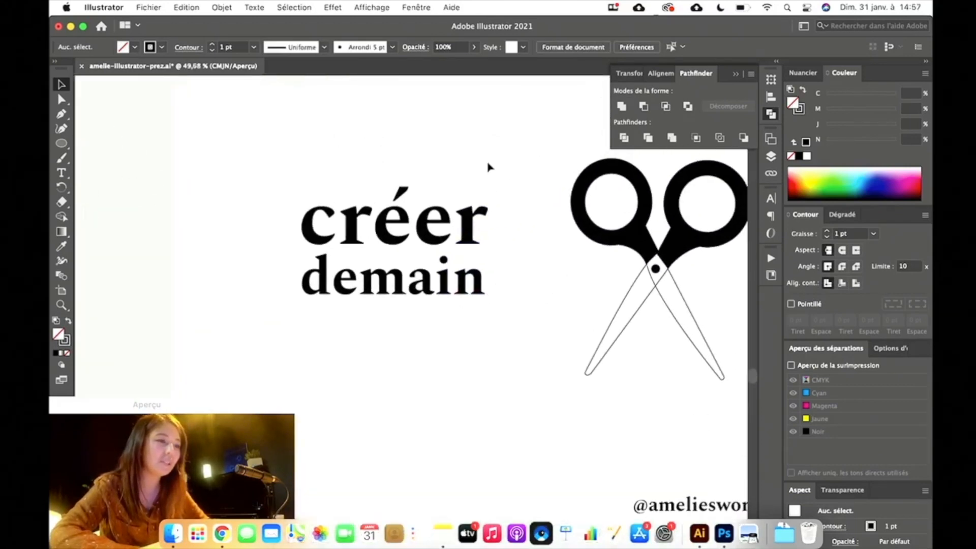
pyautogui.scroll(-2, 488, 161)
pyautogui.scroll(1, 487, 161)
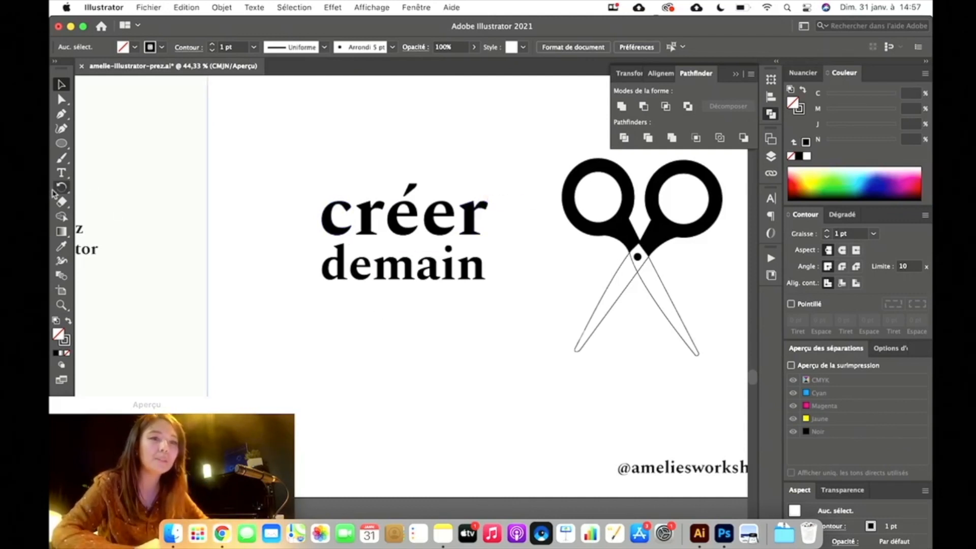
# Create a text frame as wide as the wordmark below "demain", start its text with "VE", and extend the frame downward.
pyautogui.click(61, 175)
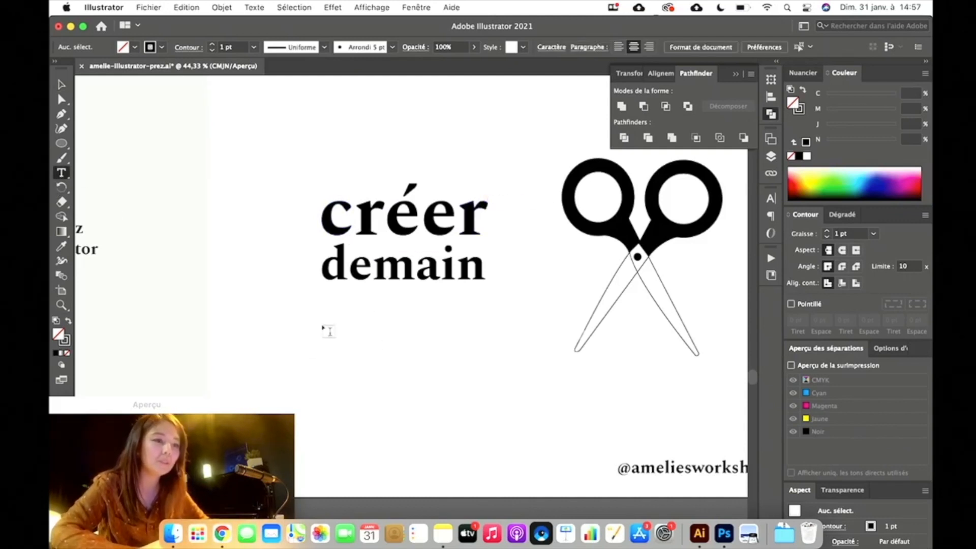
pyautogui.moveTo(322, 326); pyautogui.dragTo(503, 355)
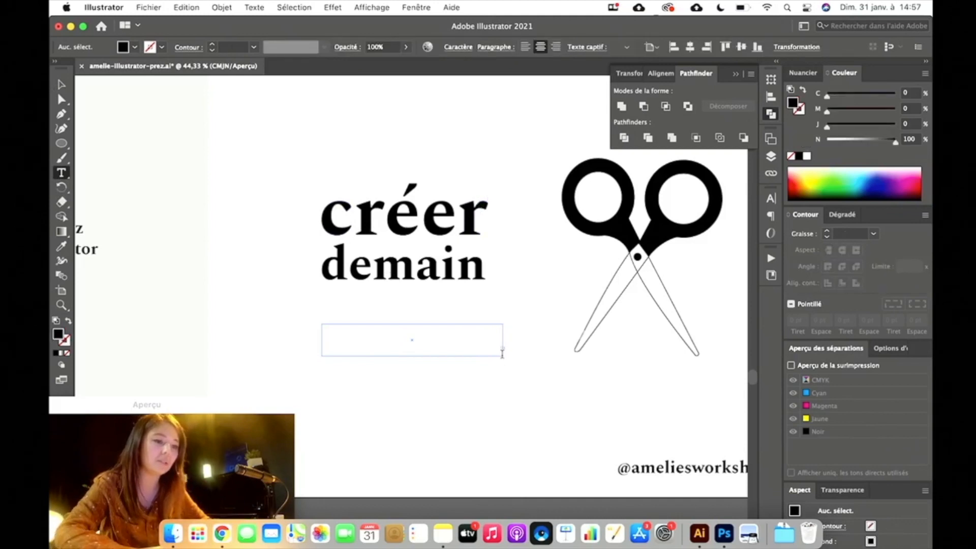
pyautogui.click(61, 84)
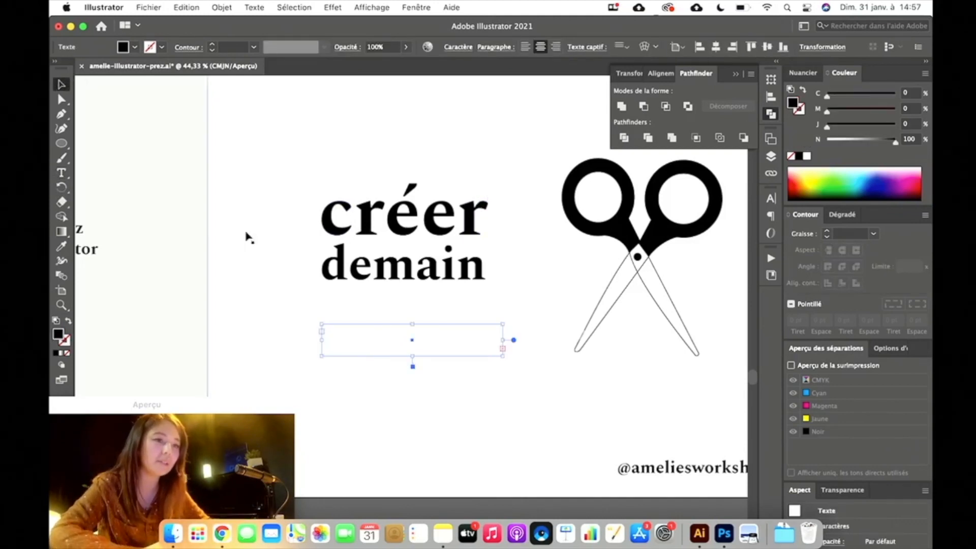
pyautogui.moveTo(412, 356); pyautogui.dragTo(413, 474)
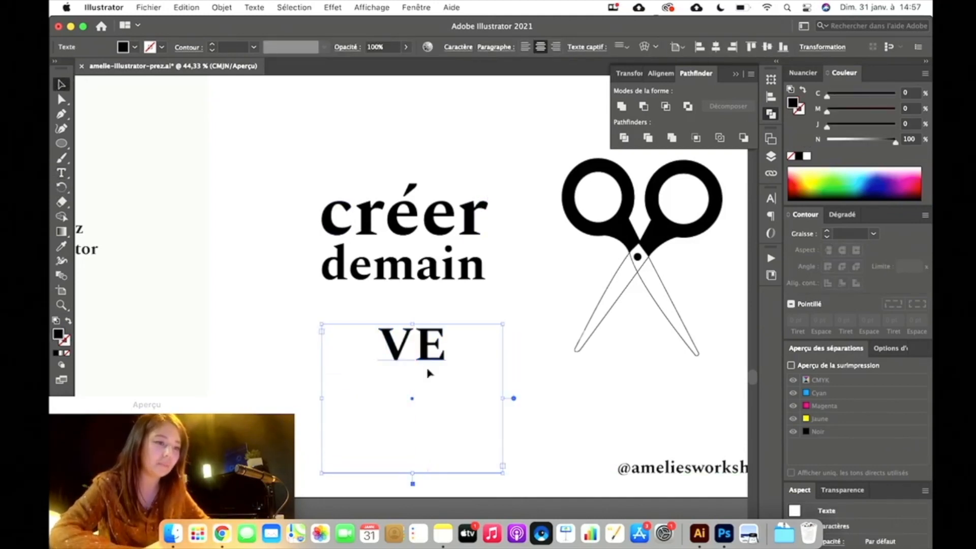
# Set the font size of the "VE" text to 60 pt.
pyautogui.doubleClick(434, 350)
pyautogui.moveTo(453, 342); pyautogui.dragTo(352, 341)
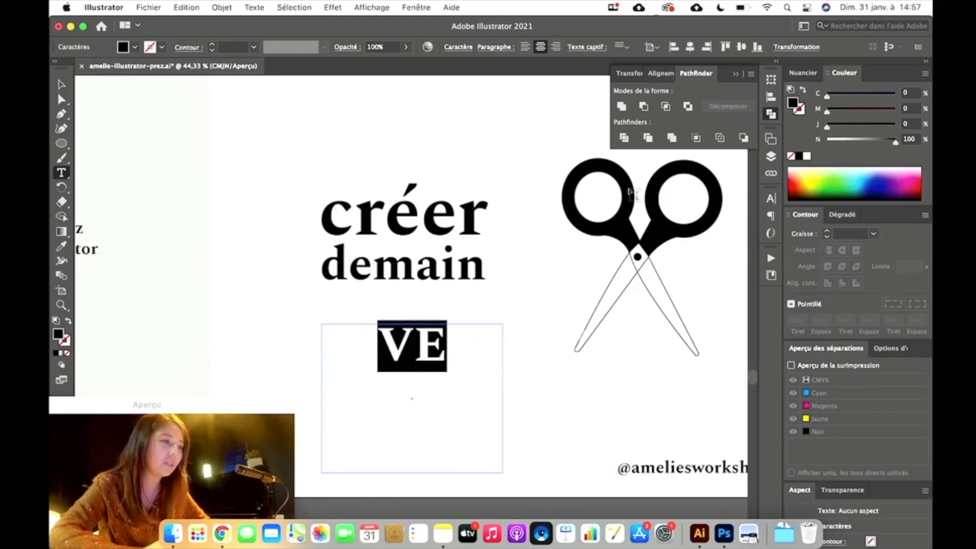
pyautogui.press('super+t')
pyautogui.click(674, 249)
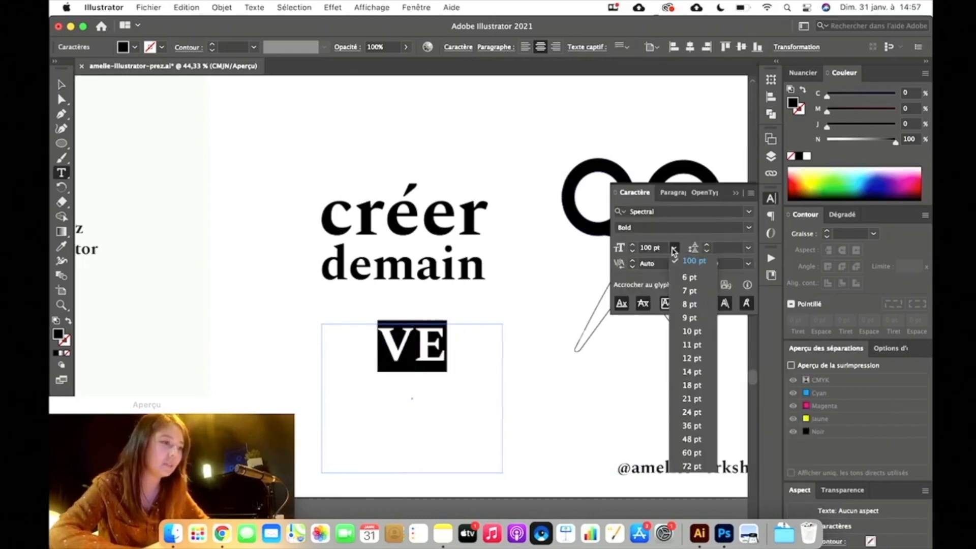
pyautogui.click(691, 453)
# Complete the text in the frame below the wordmark as "VEILLE CRÉATIVE".
pyautogui.click(431, 336)
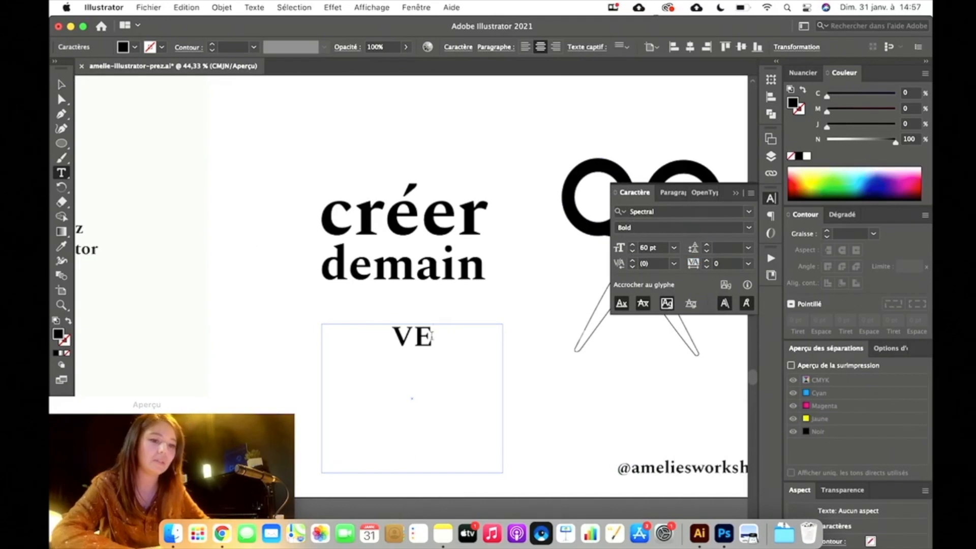
pyautogui.write('ILLE CRÉAT')
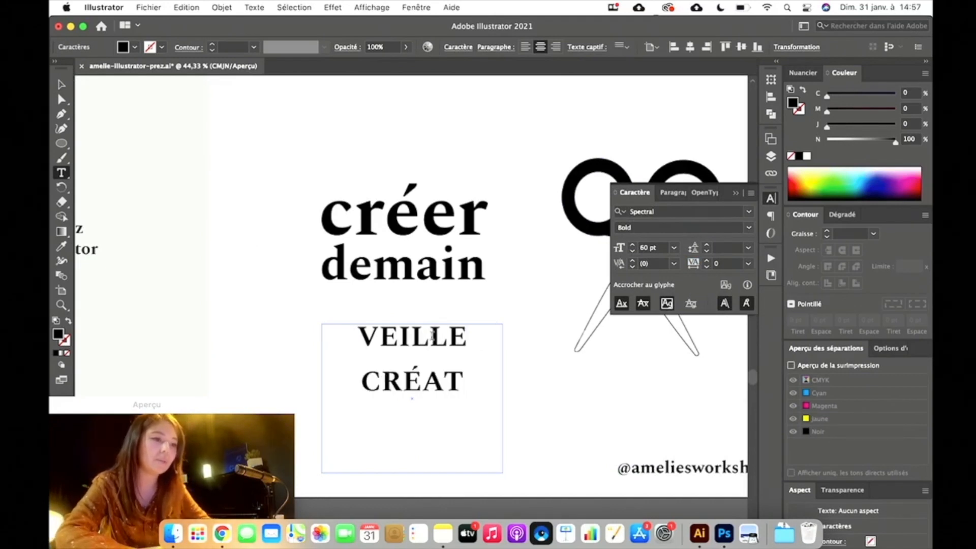
pyautogui.write('IVE')
# Select the whole "VEILLE CRÉATIVE" tagline and search the font list for "muli".
pyautogui.moveTo(485, 381); pyautogui.dragTo(347, 323)
pyautogui.click(674, 212)
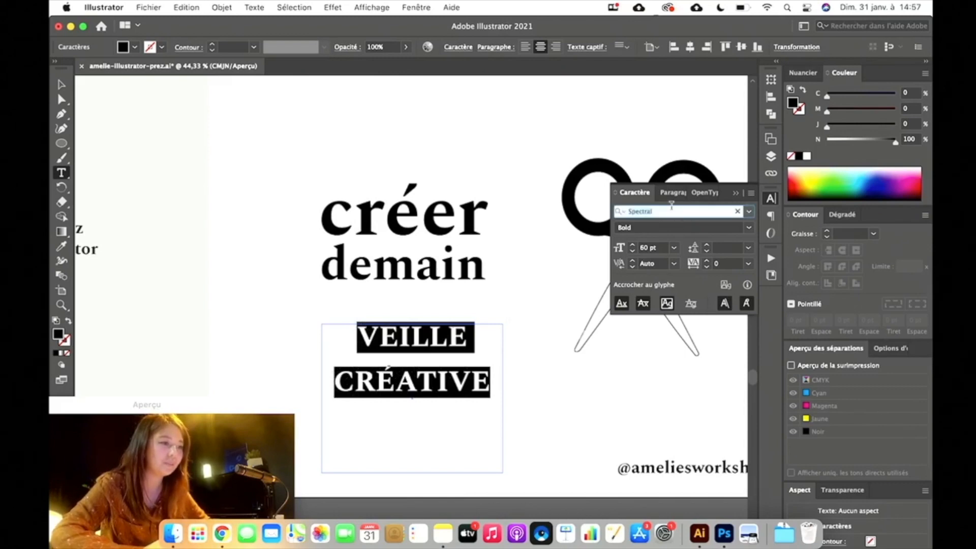
pyautogui.write('mul')
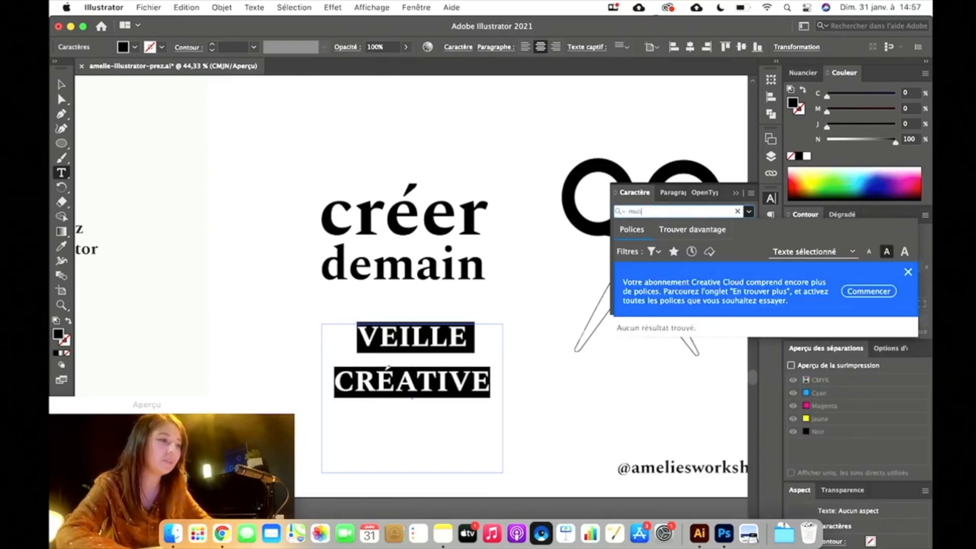
pyautogui.write('i')
pyautogui.press('BackSpace')
pyautogui.press('BackSpace')
pyautogui.press('BackSpace')
pyautogui.press('BackSpace')
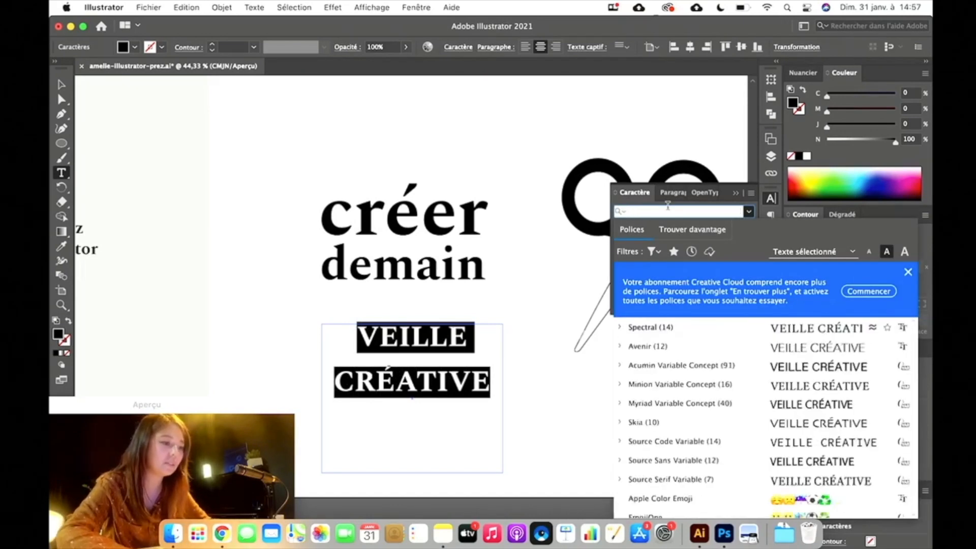
# Set the selected tagline's font to Avenir Roman and its tracking to 200.
pyautogui.write('aven')
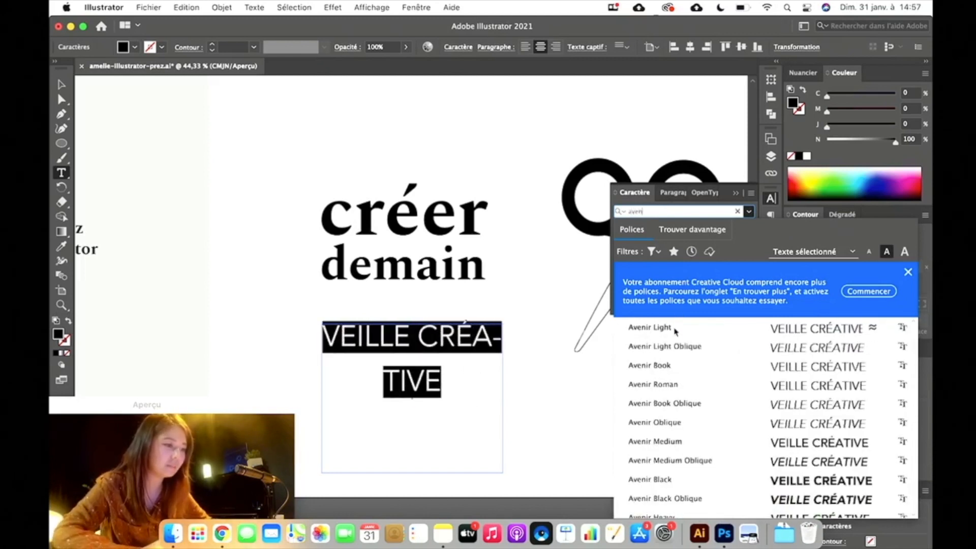
pyautogui.click(664, 385)
pyautogui.click(743, 264)
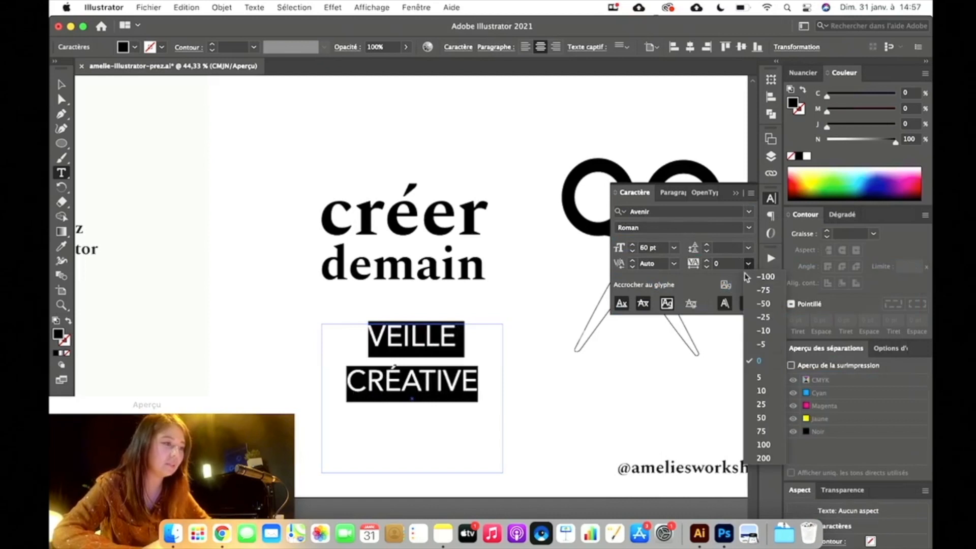
pyautogui.click(770, 461)
# Set the tagline's size to 24 pt and move its frame up close below "demain".
pyautogui.click(674, 248)
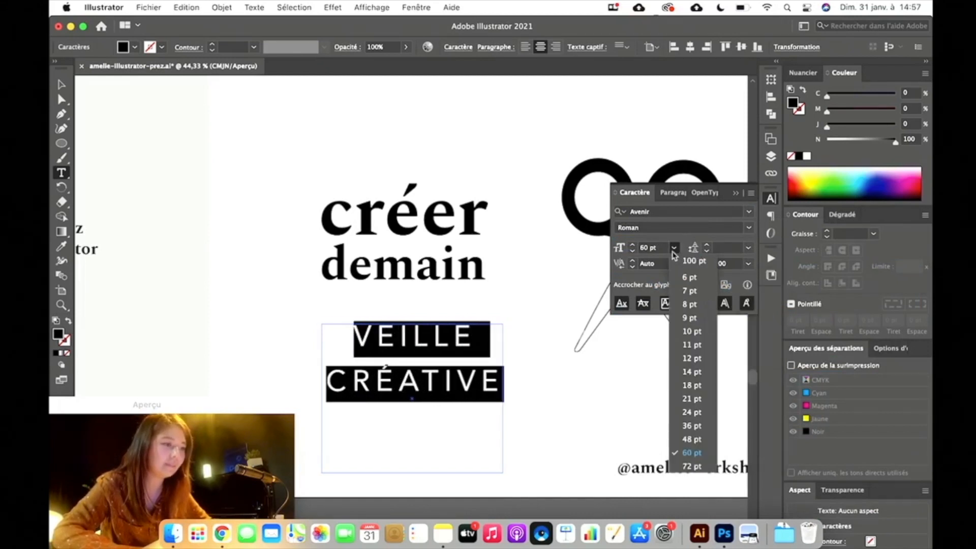
pyautogui.click(704, 412)
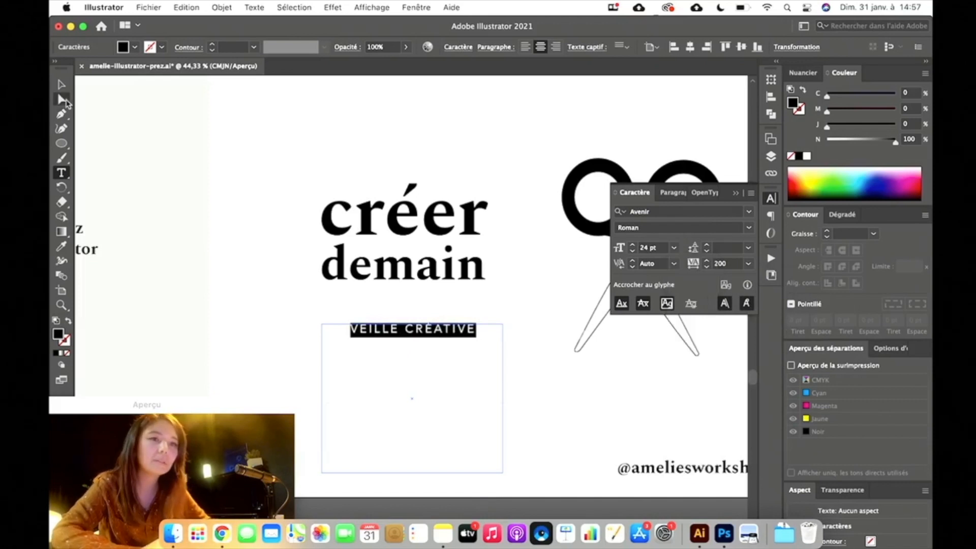
pyautogui.click(61, 85)
pyautogui.moveTo(391, 329); pyautogui.dragTo(378, 308)
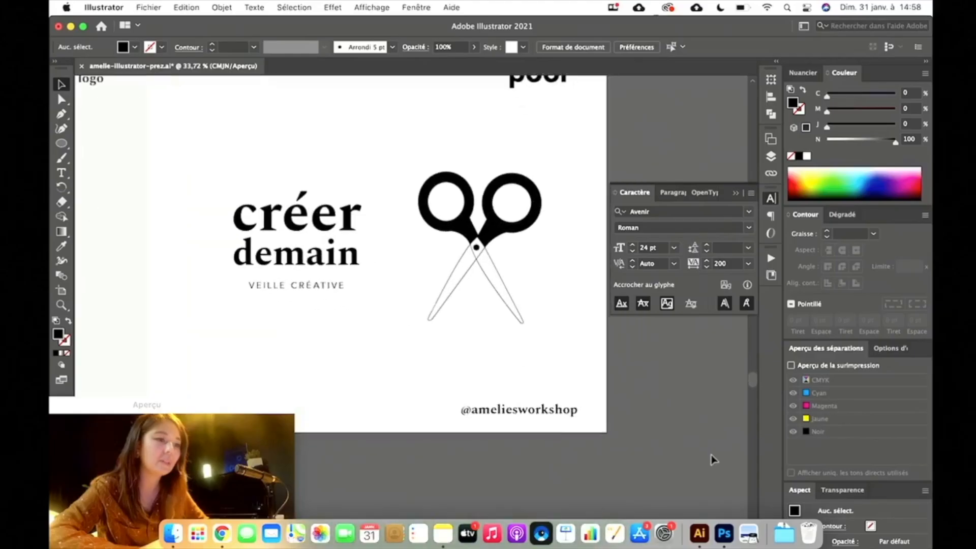
# Collapse the floating character settings and move the wordmark and tagline together slightly farther from the scissors.
pyautogui.scroll(1, 714, 459)
pyautogui.hscroll(-1, 714, 460)
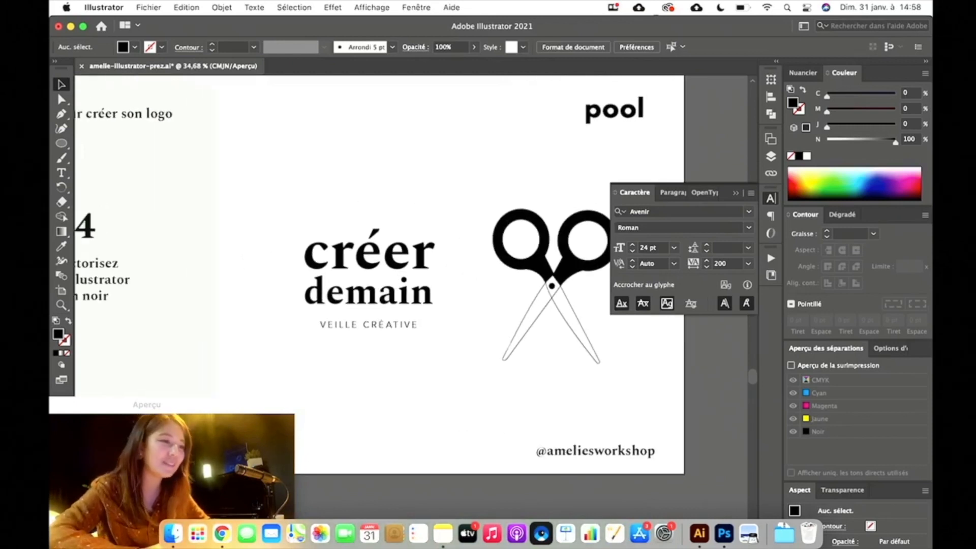
pyautogui.click(735, 200)
pyautogui.scroll(-3, 701, 203)
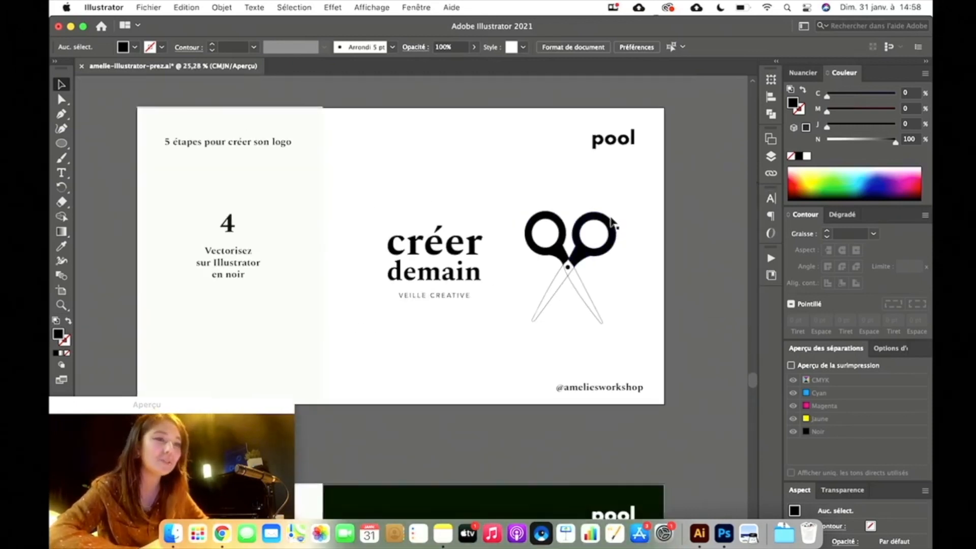
pyautogui.scroll(3, 613, 223)
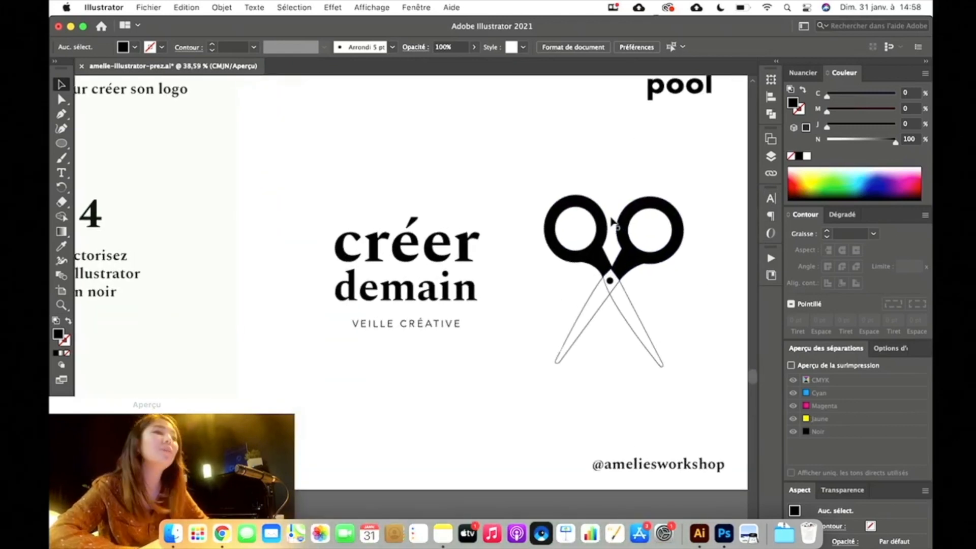
pyautogui.scroll(-3, 510, 269)
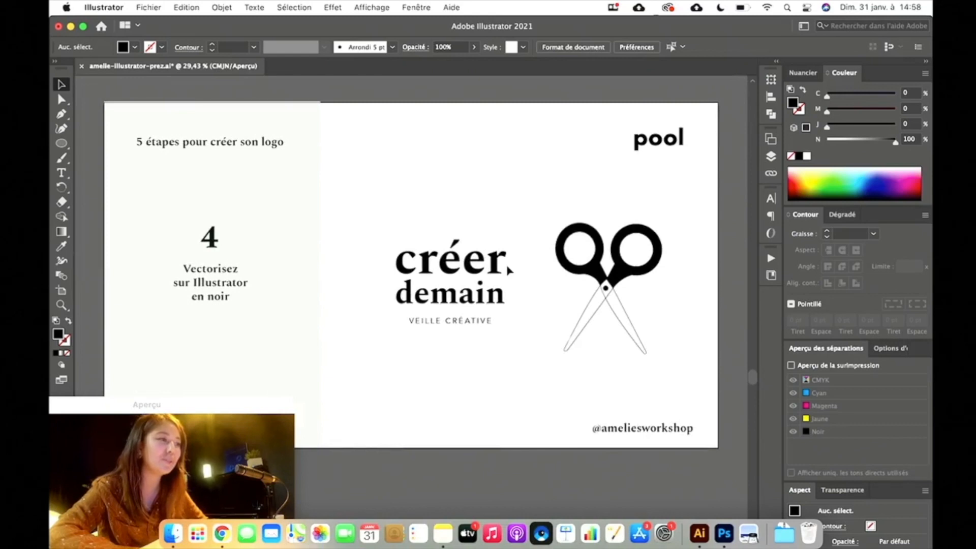
pyautogui.moveTo(477, 304); pyautogui.dragTo(515, 339)
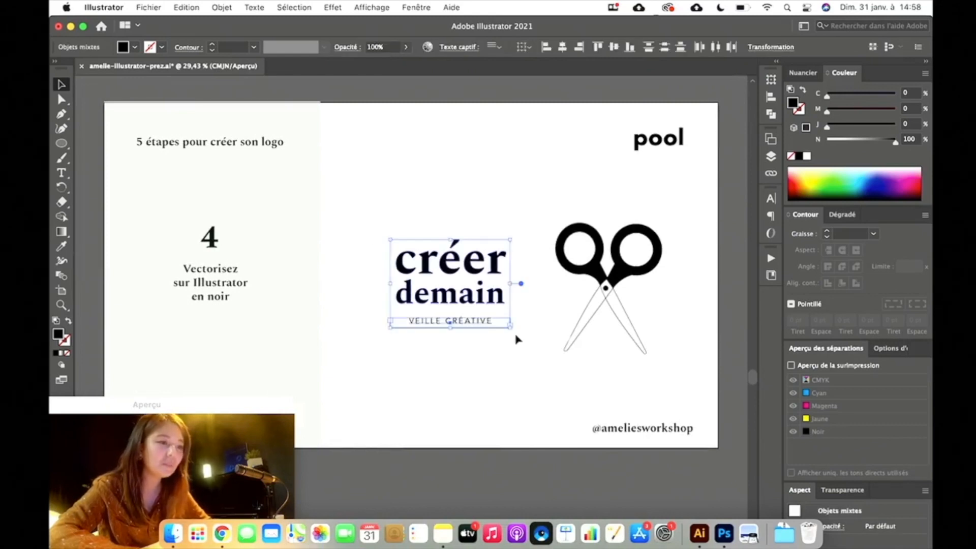
pyautogui.moveTo(502, 301); pyautogui.dragTo(485, 299)
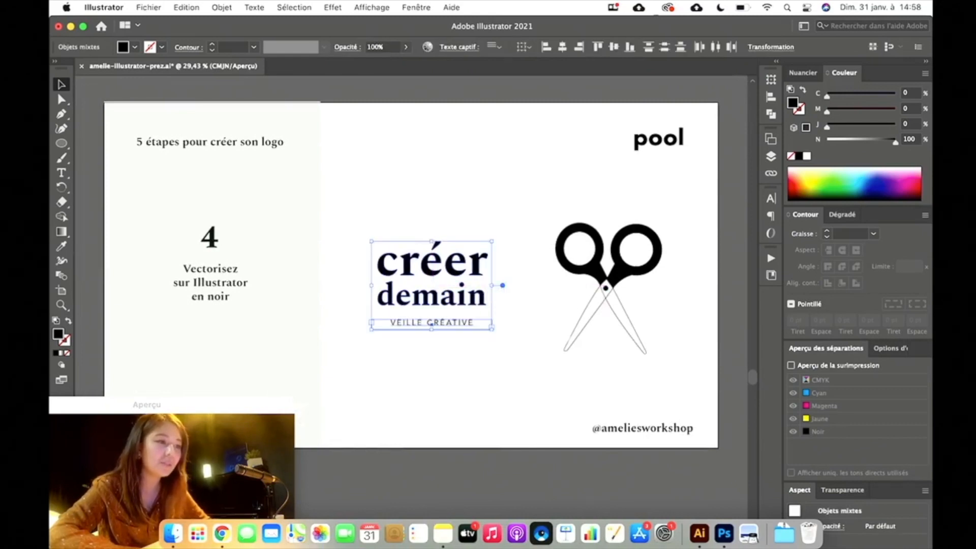
pyautogui.click(466, 337)
# Examine the step 5 logo variations and compare them with the earlier step pages and the step 4 logo.
pyautogui.scroll(-2, 468, 338)
pyautogui.scroll(-1, 468, 339)
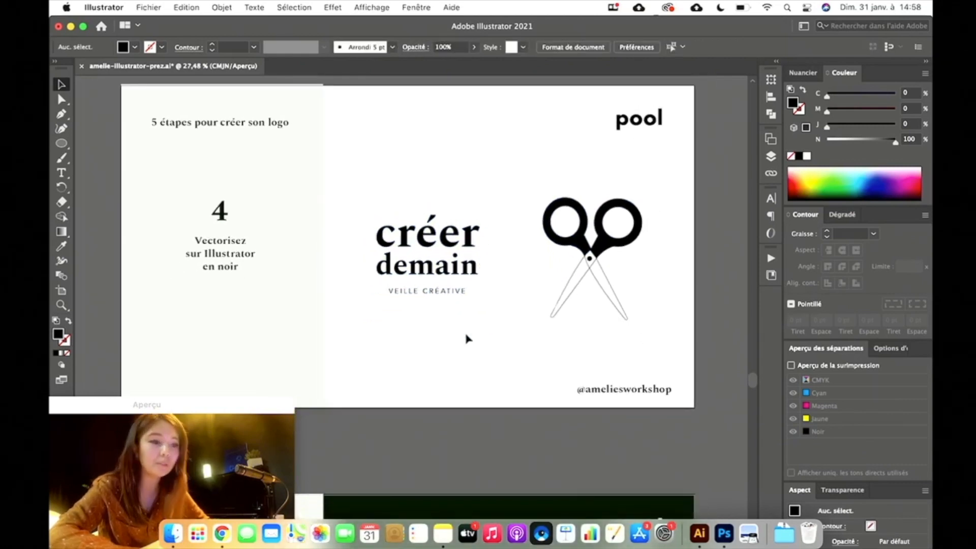
pyautogui.scroll(-6, 468, 339)
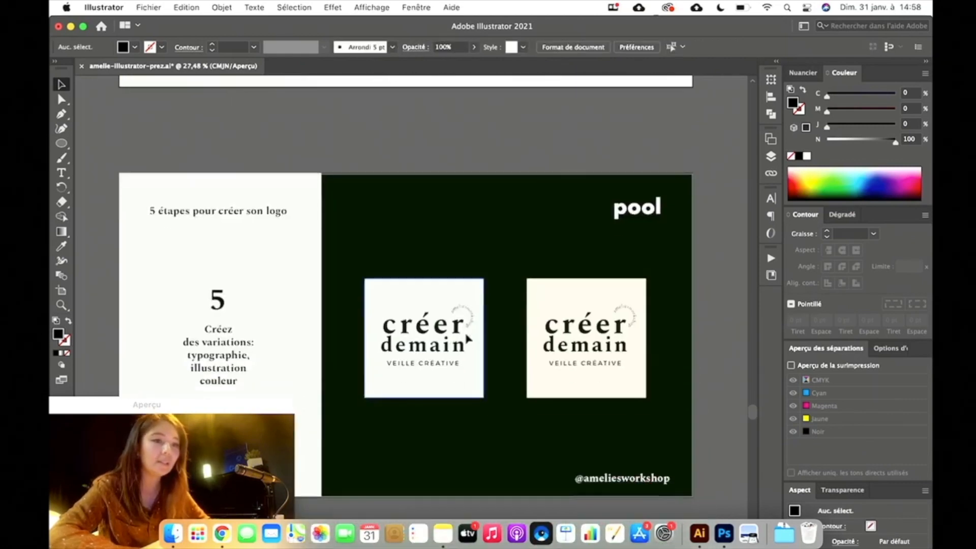
pyautogui.scroll(-2, 467, 338)
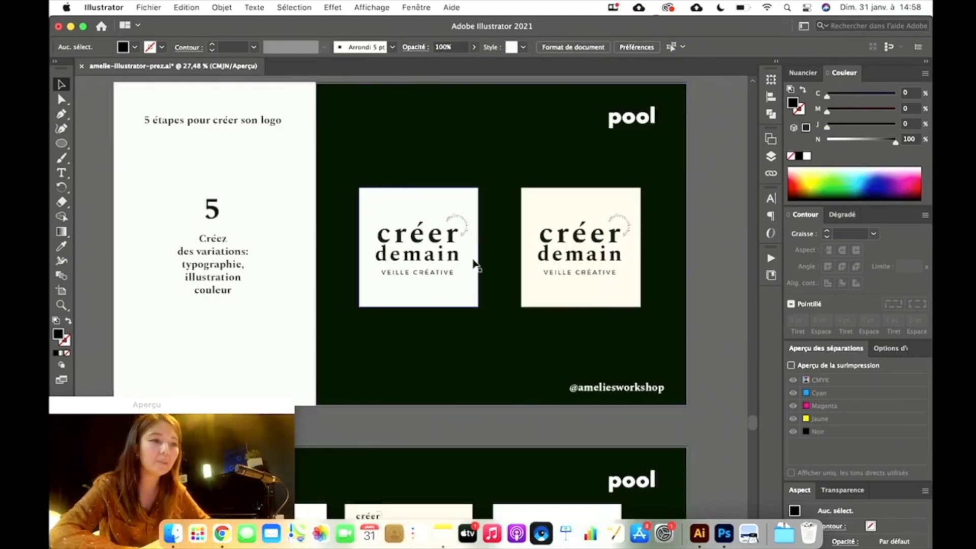
pyautogui.scroll(2, 476, 255)
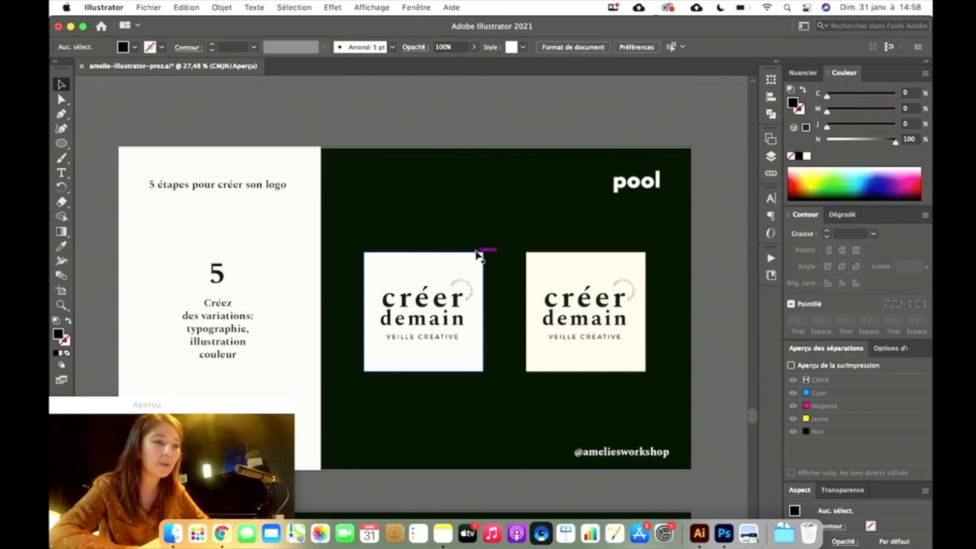
pyautogui.scroll(15, 476, 255)
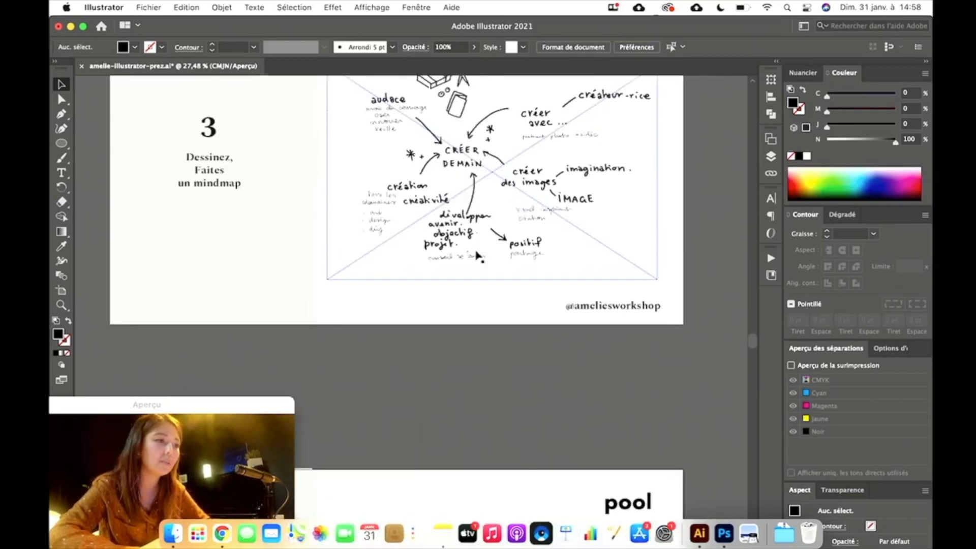
pyautogui.scroll(15, 478, 256)
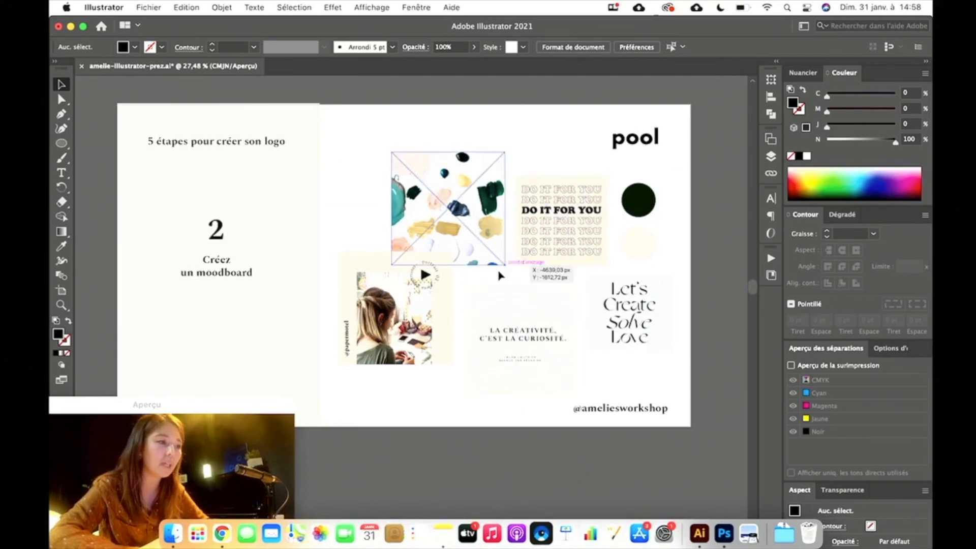
pyautogui.scroll(-15, 569, 290)
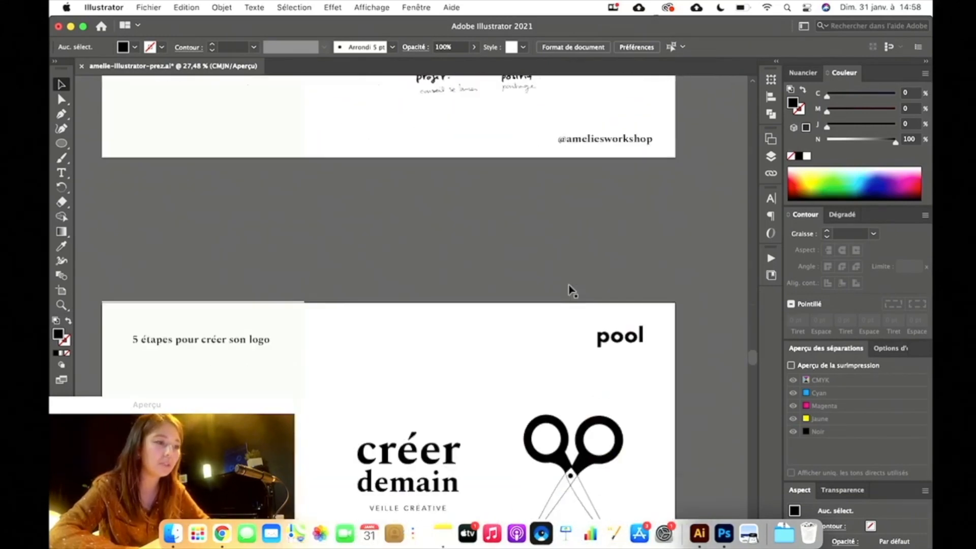
pyautogui.scroll(-20, 570, 290)
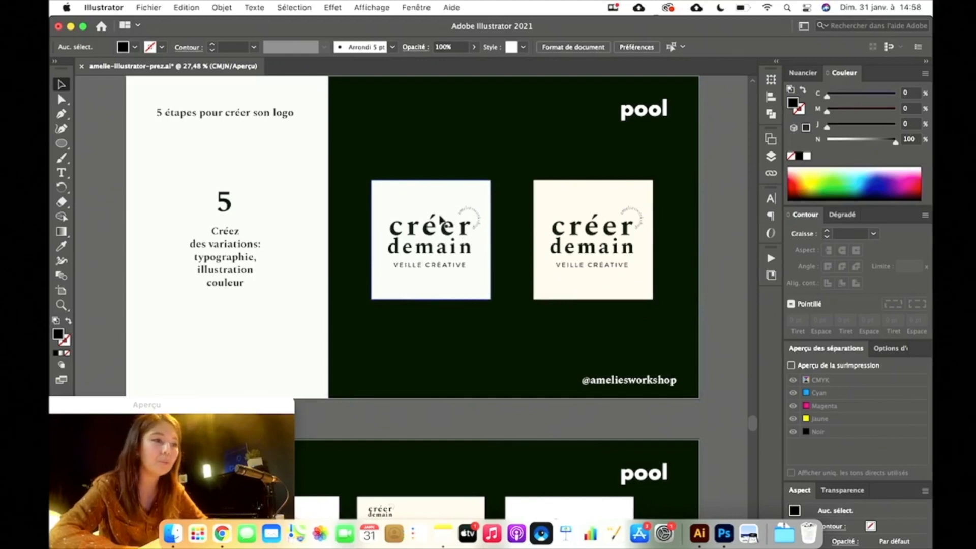
pyautogui.scroll(10, 438, 223)
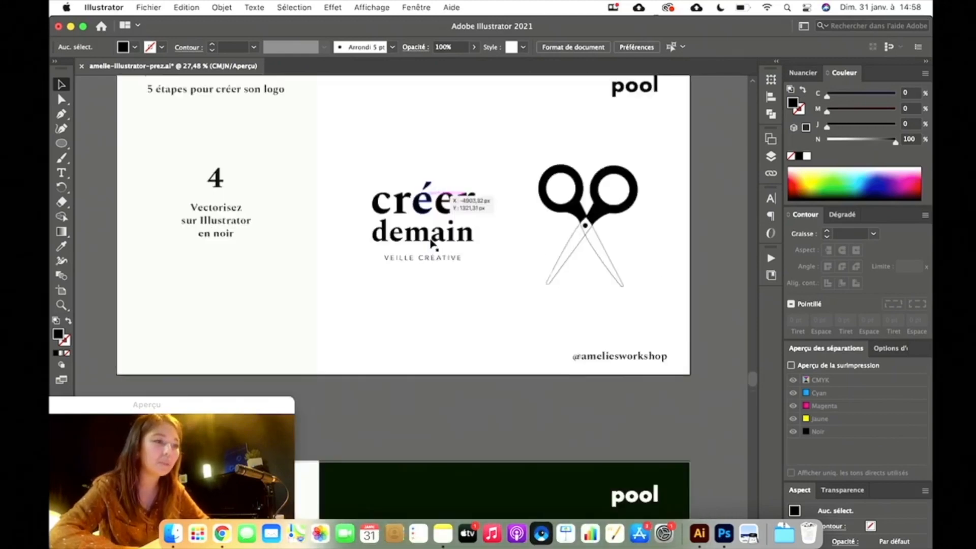
pyautogui.scroll(-8, 431, 243)
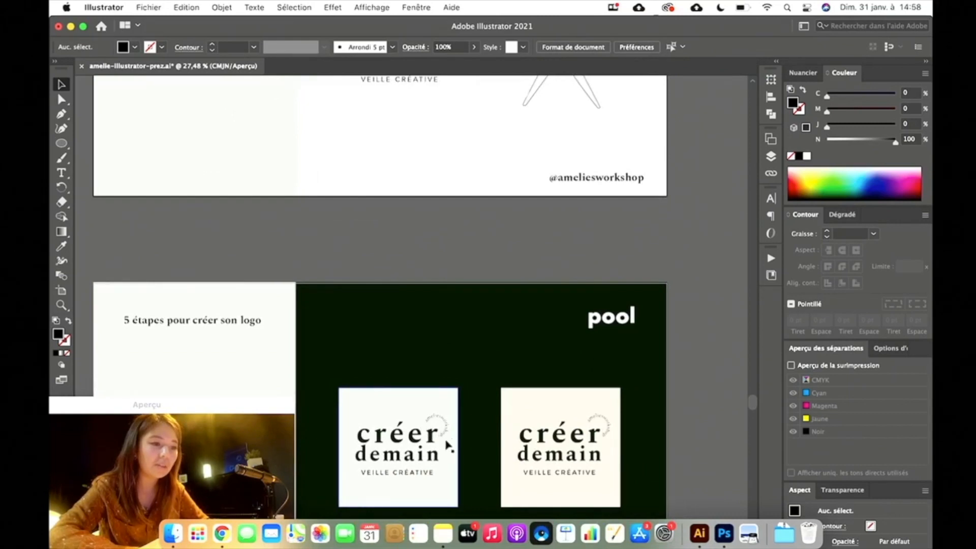
pyautogui.scroll(5, 463, 304)
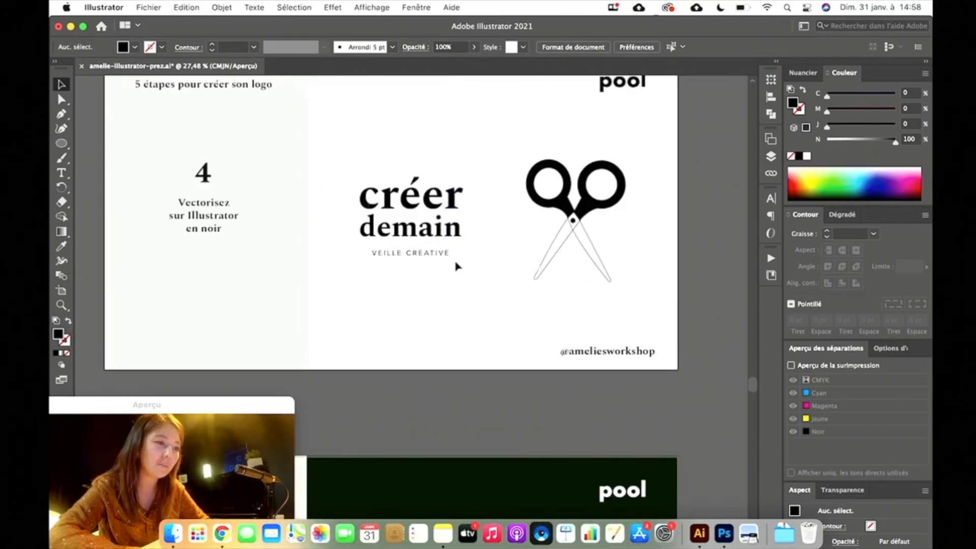
# Move the wordmark and tagline together toward the top of the step 4 page and draw a black circle below them.
pyautogui.click(469, 272)
pyautogui.moveTo(434, 209); pyautogui.dragTo(435, 151)
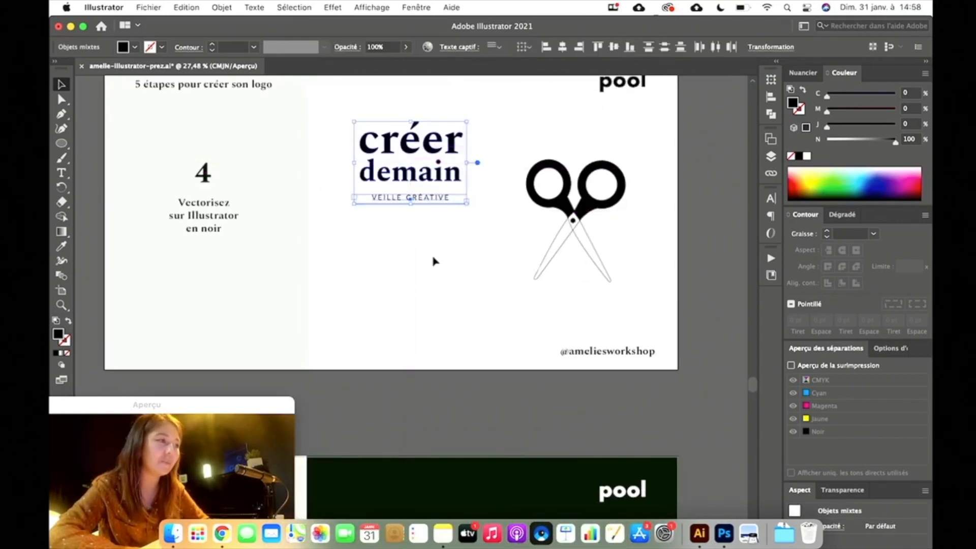
pyautogui.click(61, 143)
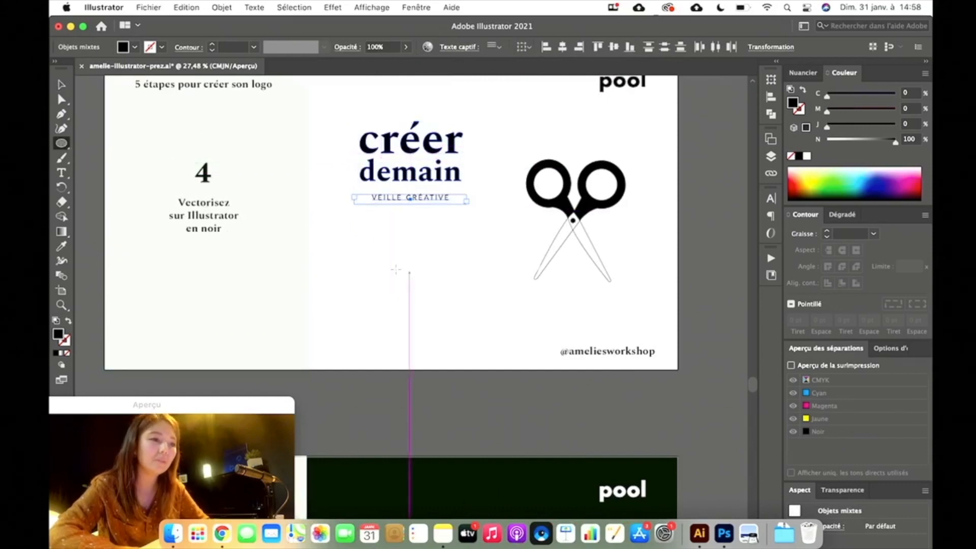
pyautogui.moveTo(385, 253); pyautogui.dragTo(461, 331)
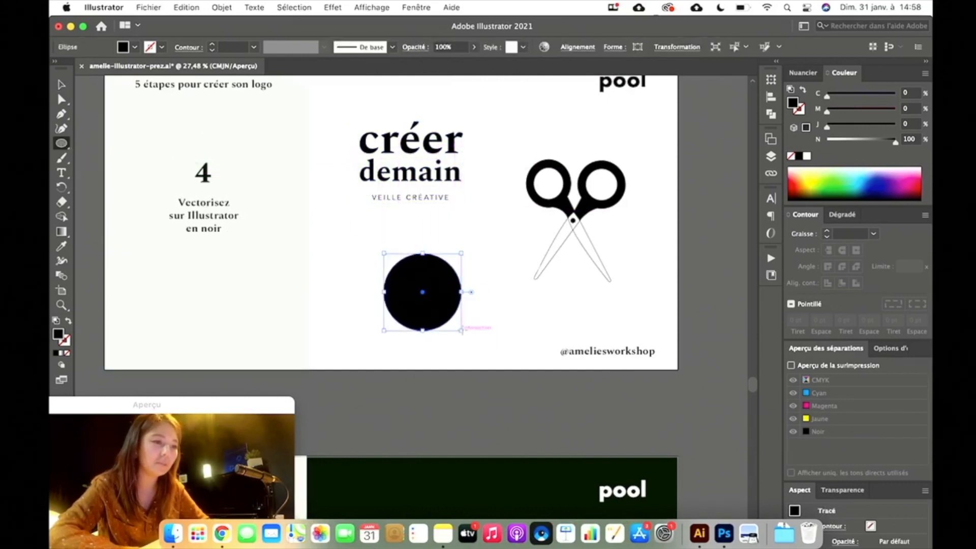
pyautogui.click(62, 84)
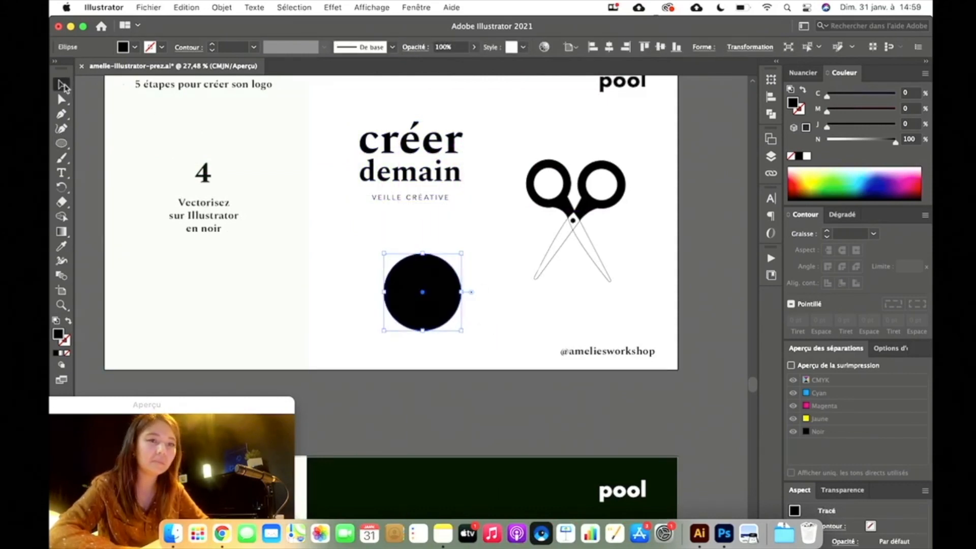
# Turn the circle's outline into a type path and replace its placeholder text with "ameliesworkshop".
pyautogui.click(61, 176)
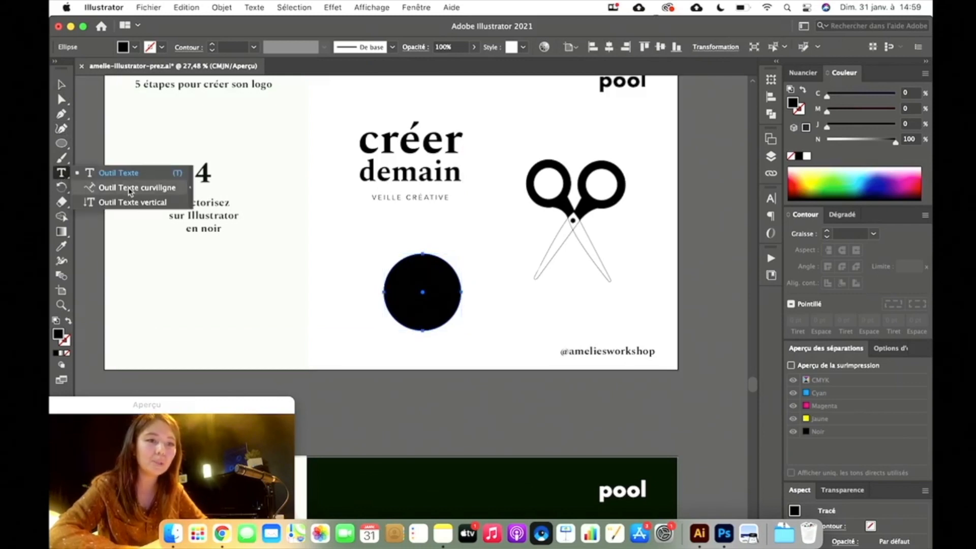
pyautogui.click(131, 188)
pyautogui.click(396, 264)
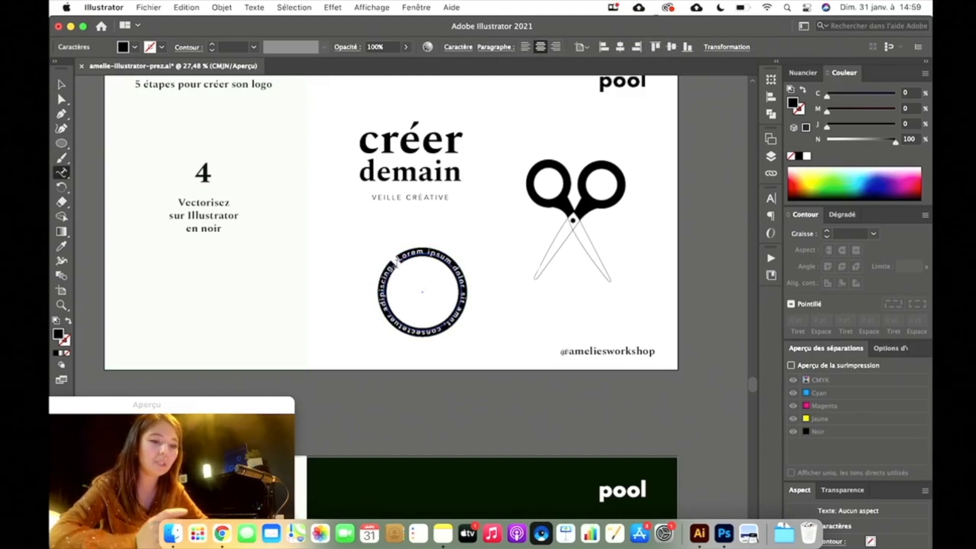
pyautogui.press('BackSpace')
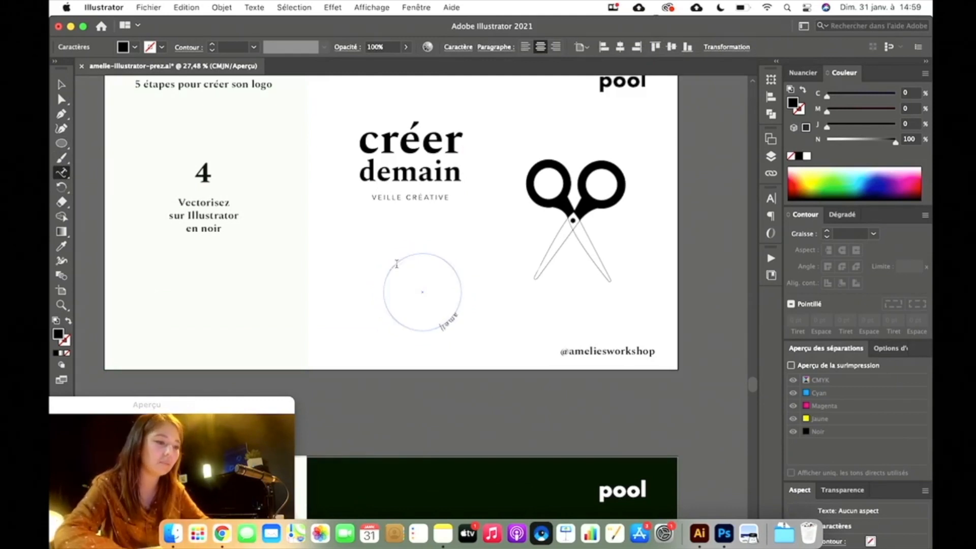
pyautogui.write('ameliesworkshop')
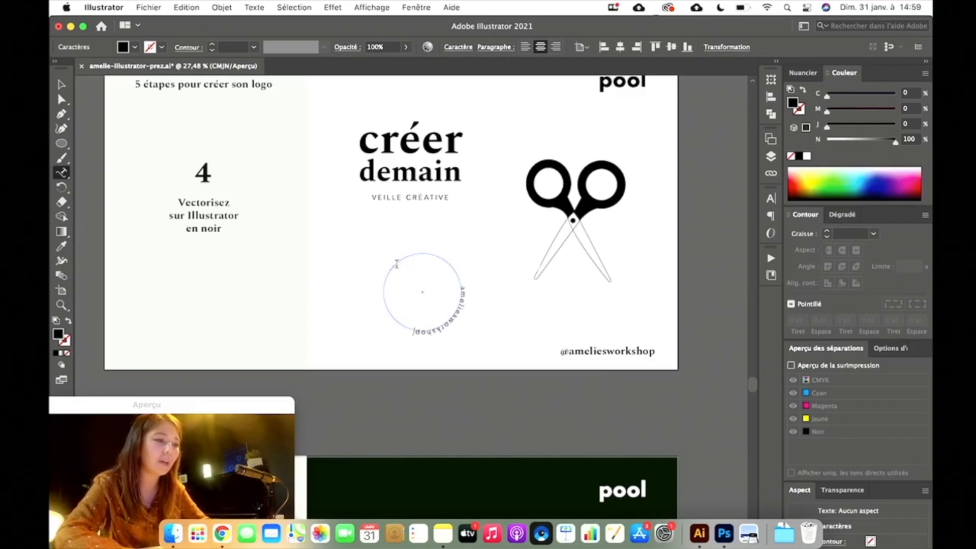
# Rotate the circular "ameliesworkshop" text so it arches over the top of its circle and move it beneath the "VEILLE CRÉATIVE" tagline.
pyautogui.click(62, 84)
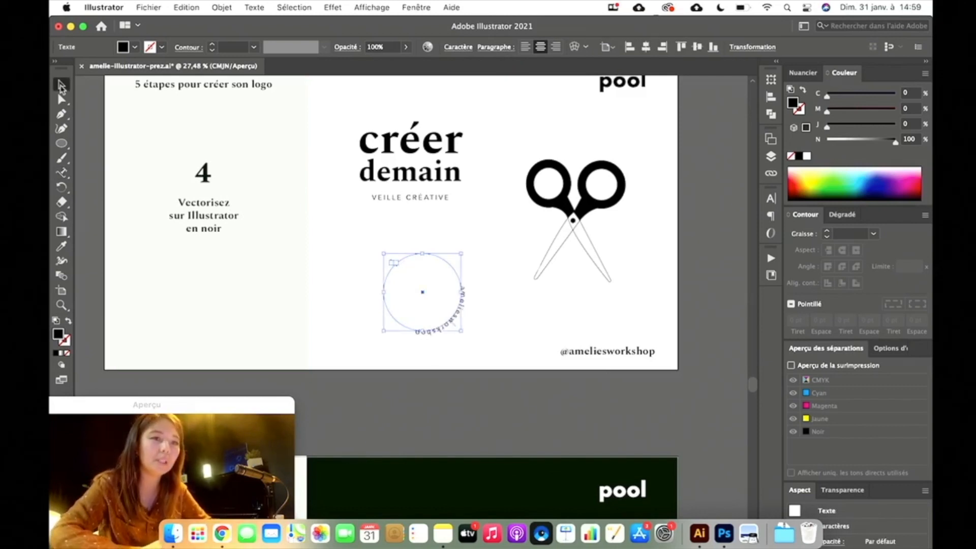
pyautogui.click(466, 253)
pyautogui.click(451, 271)
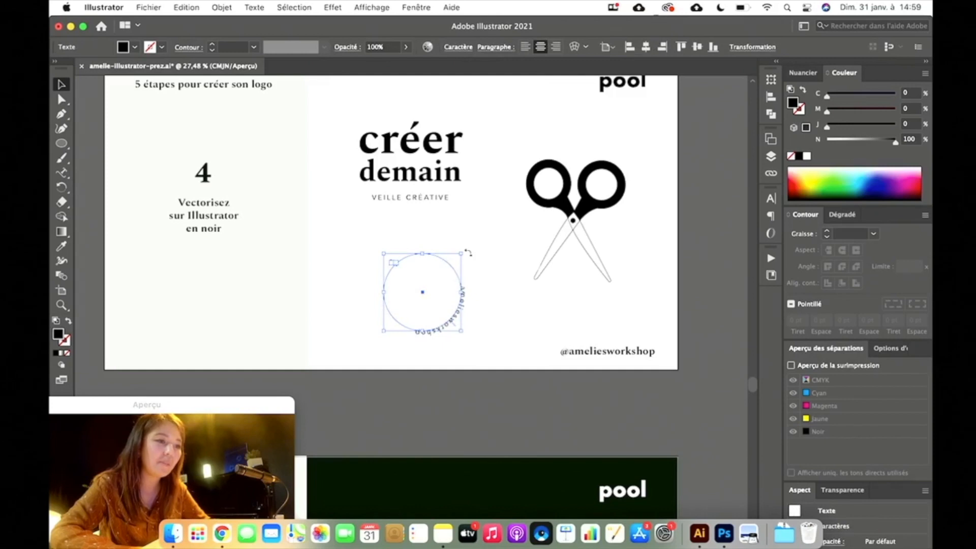
pyautogui.moveTo(468, 253); pyautogui.dragTo(343, 283)
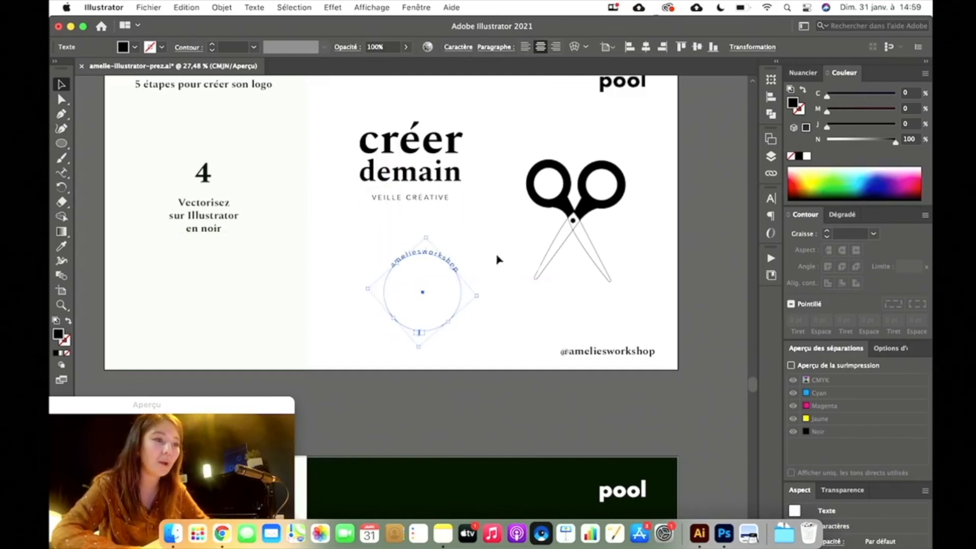
pyautogui.moveTo(453, 264); pyautogui.dragTo(440, 261)
pyautogui.click(479, 265)
pyautogui.scroll(-2, 474, 266)
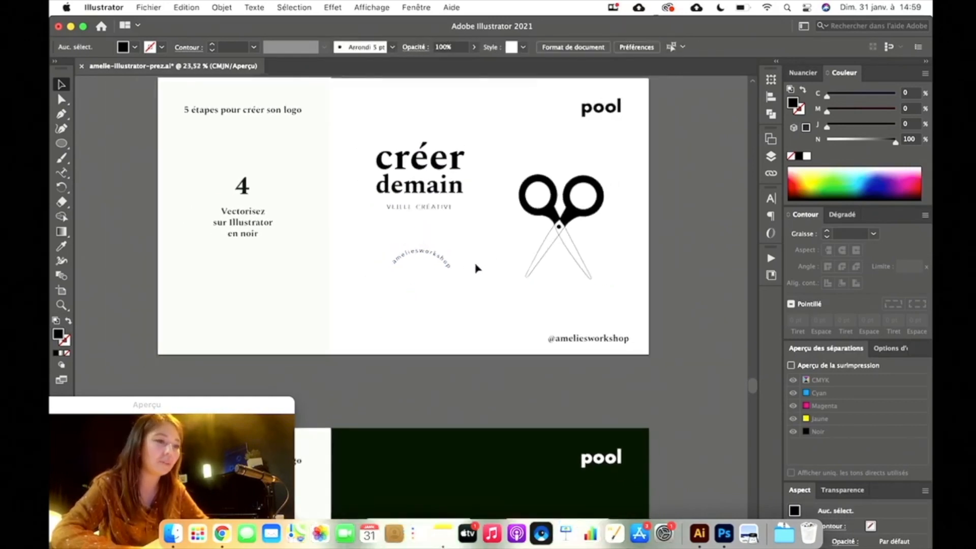
# Scale the circular "ameliesworkshop" text down proportionally to about two-thirds of its size.
pyautogui.scroll(4, 475, 266)
pyautogui.click(440, 265)
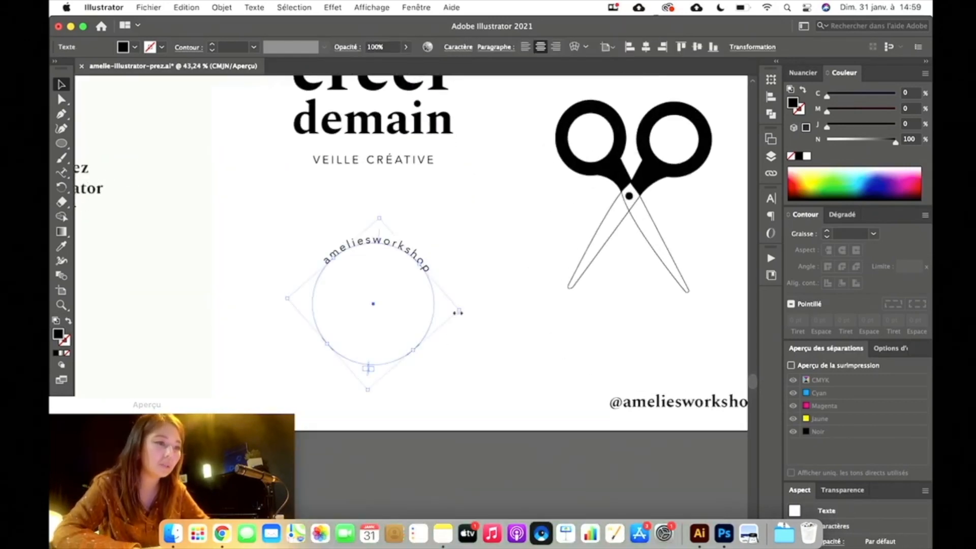
pyautogui.moveTo(458, 312); pyautogui.dragTo(401, 305)
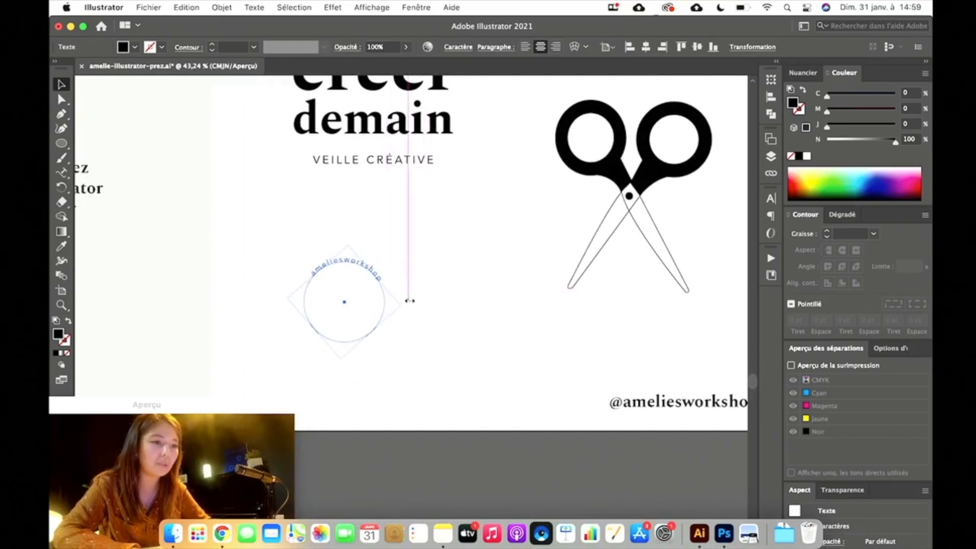
pyautogui.click(392, 264)
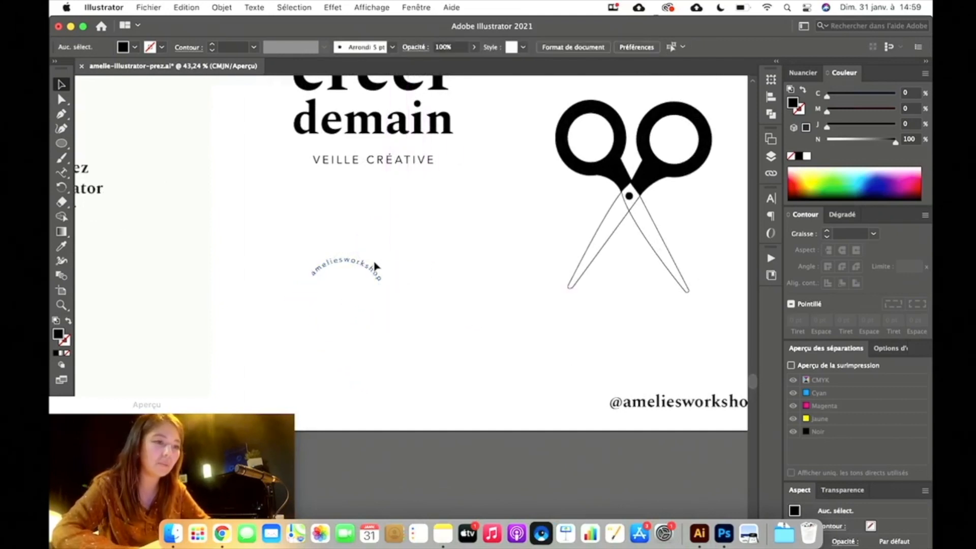
# Set the font size of the circular "ameliesworkshop" text to 36 pt.
pyautogui.click(371, 270)
pyautogui.doubleClick(329, 263)
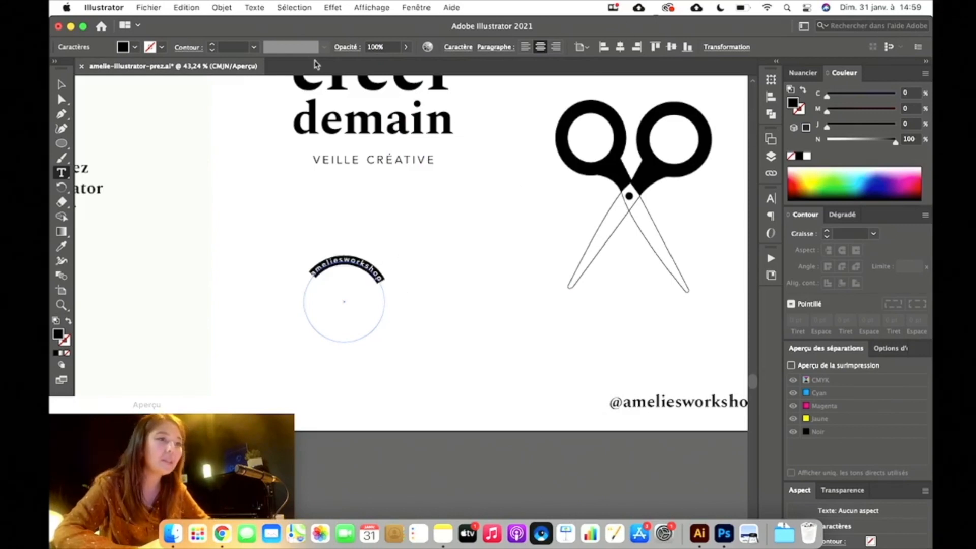
pyautogui.press('super+t')
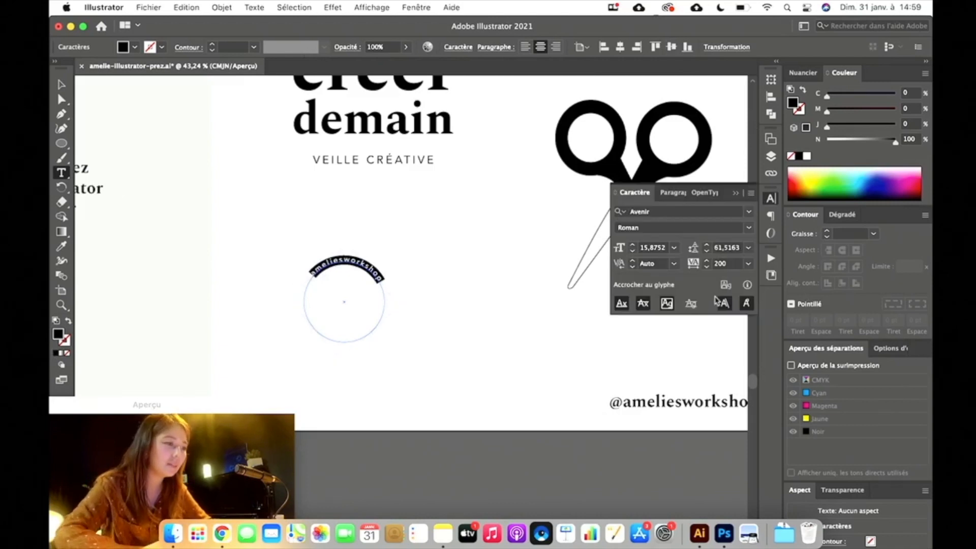
pyautogui.click(676, 248)
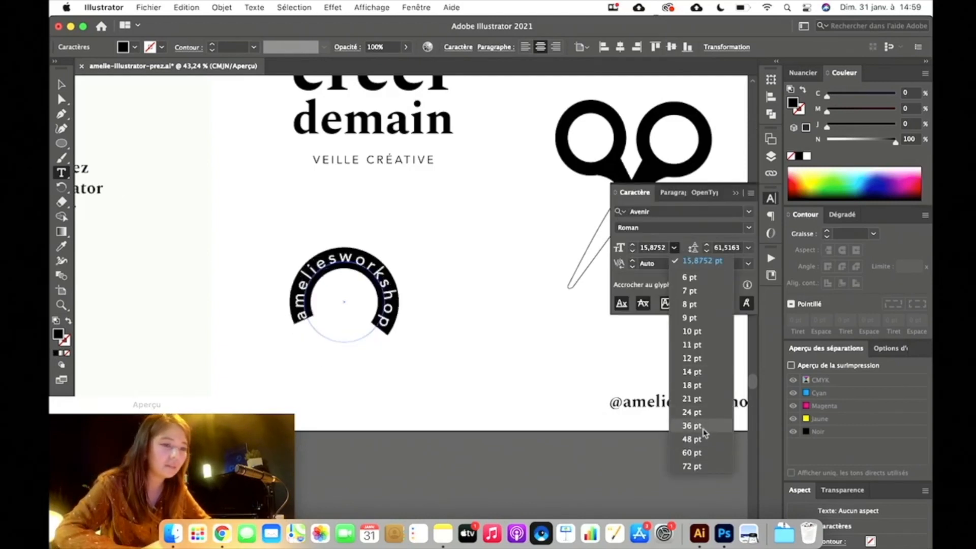
pyautogui.click(691, 426)
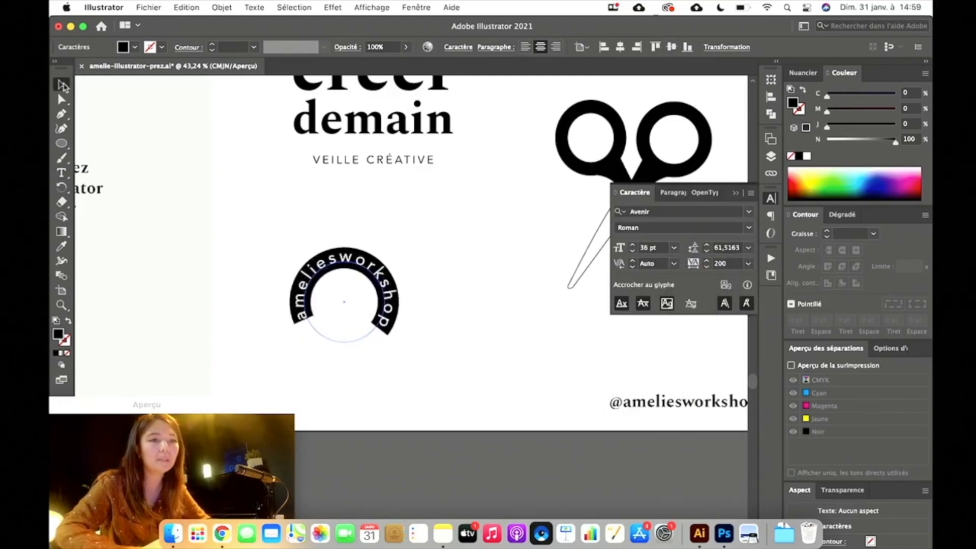
pyautogui.click(62, 85)
pyautogui.click(392, 276)
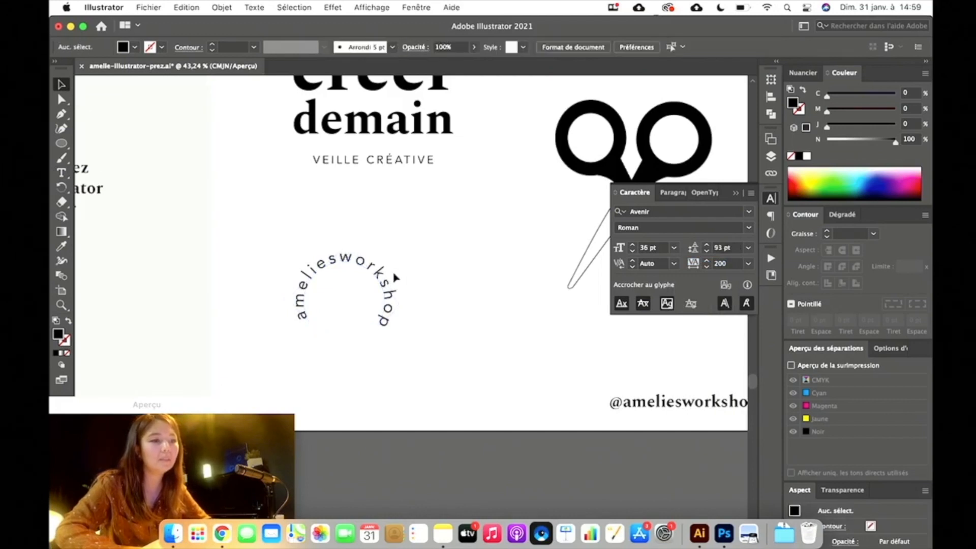
# Center the circular "ameliesworkshop" text below the tagline and collapse the floating character settings.
pyautogui.scroll(-5, 381, 258)
pyautogui.moveTo(382, 260); pyautogui.dragTo(399, 254)
pyautogui.click(418, 316)
pyautogui.scroll(-2, 417, 318)
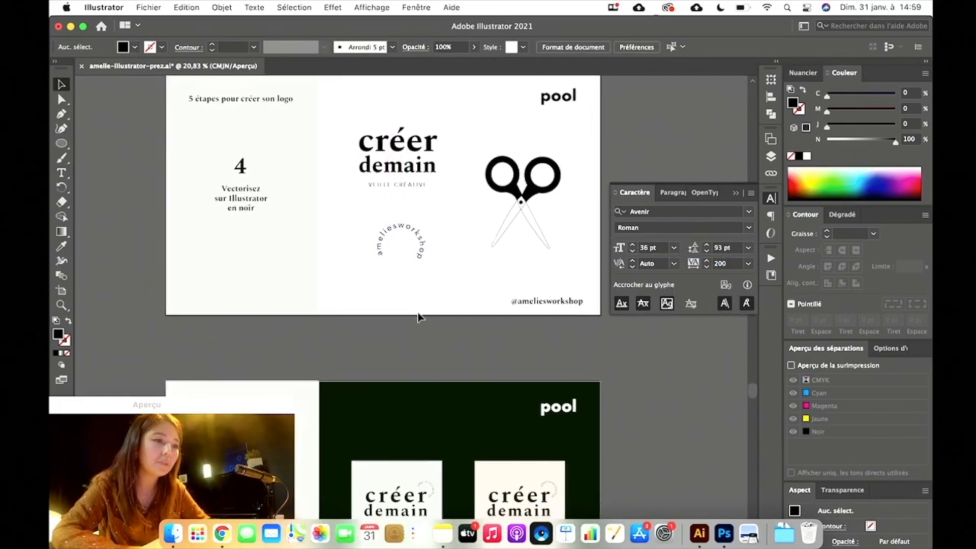
pyautogui.click(739, 198)
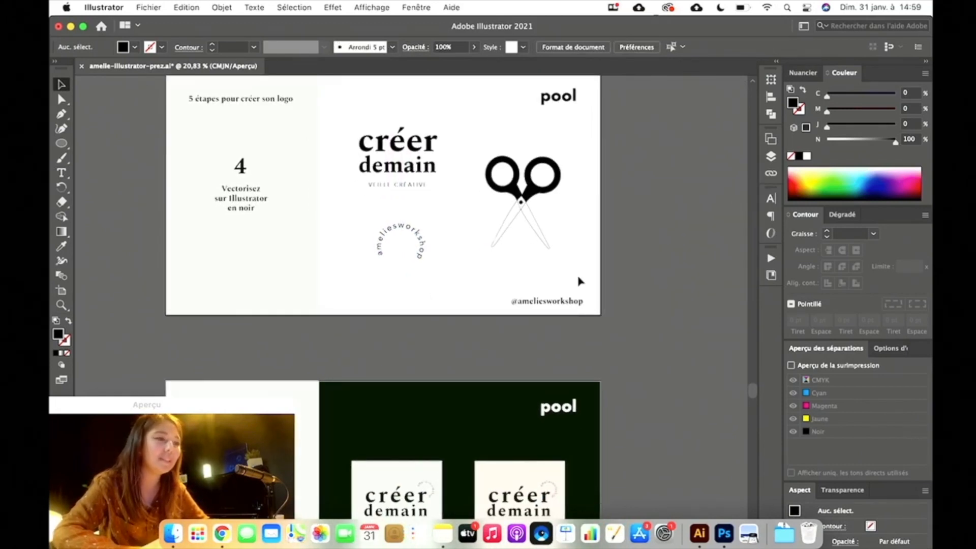
# Examine the step 5 logo variations and the "Pour aller plus loin" page, comparing them with the step 4 logo.
pyautogui.scroll(-10, 580, 281)
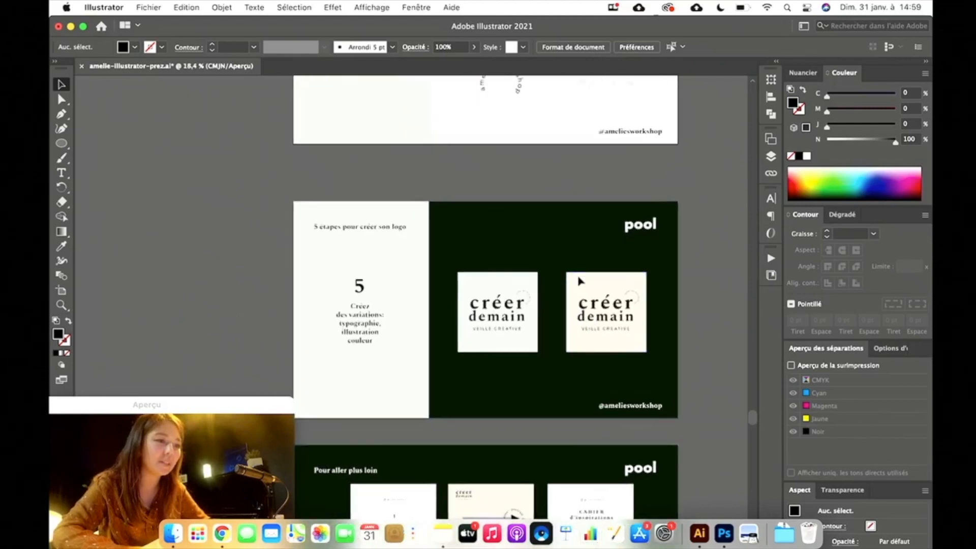
pyautogui.scroll(-10, 580, 281)
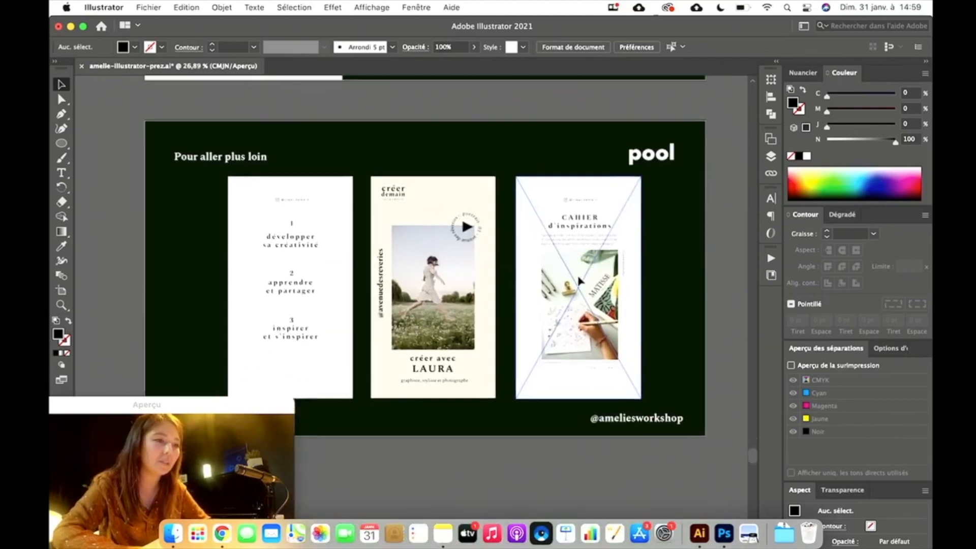
pyautogui.scroll(8, 579, 281)
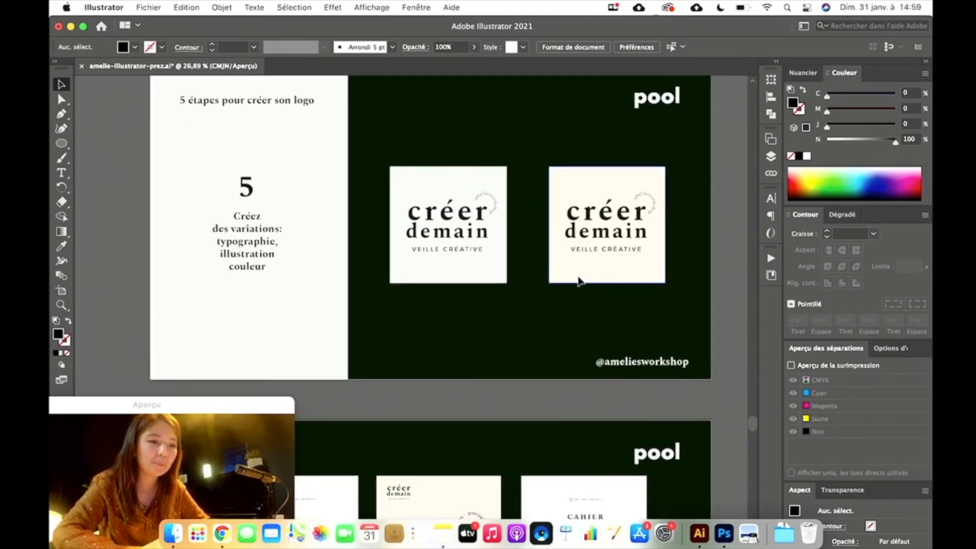
pyautogui.scroll(-1, 580, 281)
pyautogui.scroll(2, 580, 281)
pyautogui.scroll(-4, 580, 281)
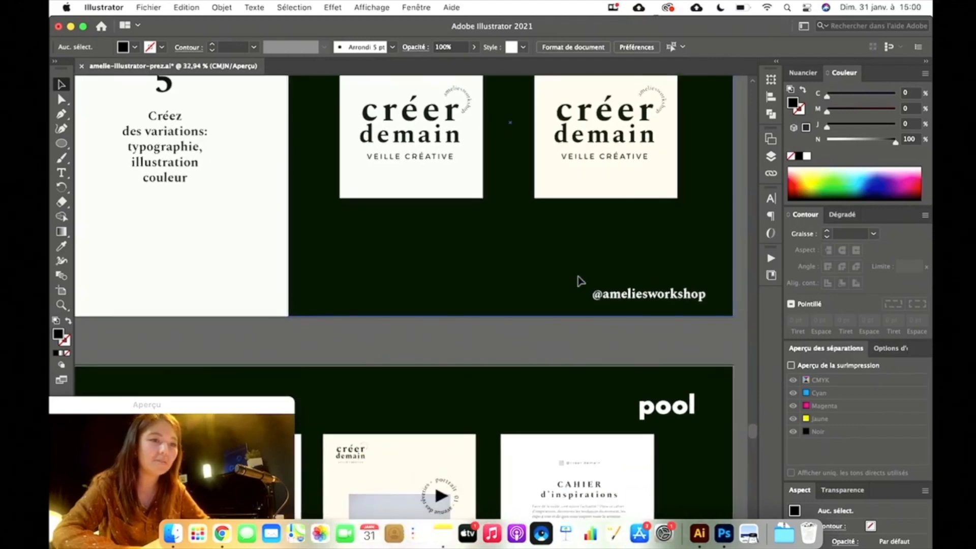
pyautogui.scroll(-1, 580, 281)
pyautogui.scroll(-6, 580, 281)
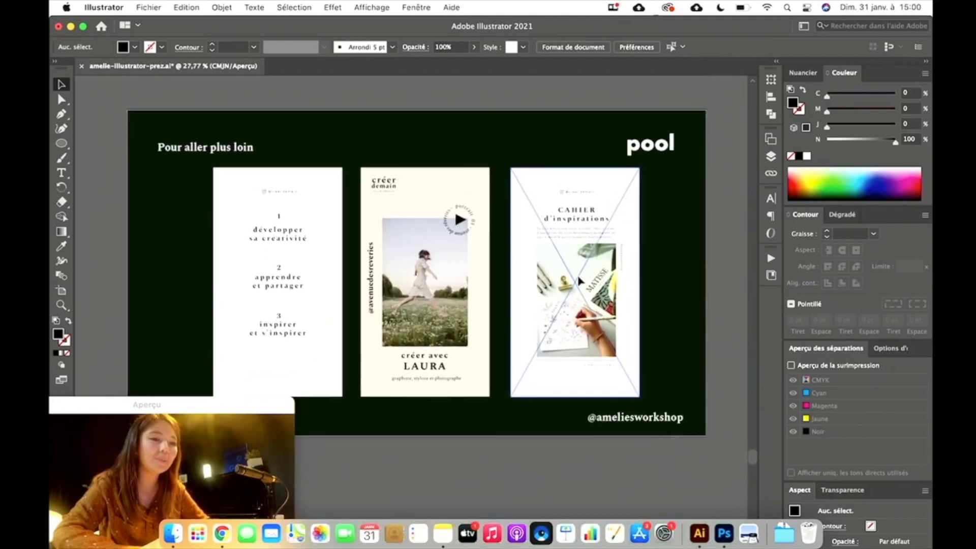
pyautogui.scroll(1, 580, 281)
pyautogui.scroll(-2, 580, 281)
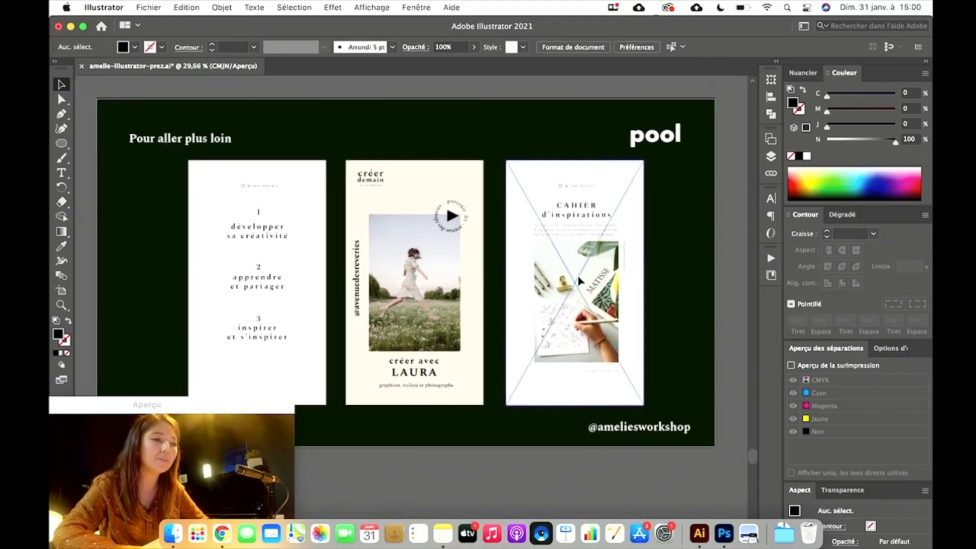
pyautogui.scroll(4, 580, 281)
pyautogui.scroll(10, 580, 281)
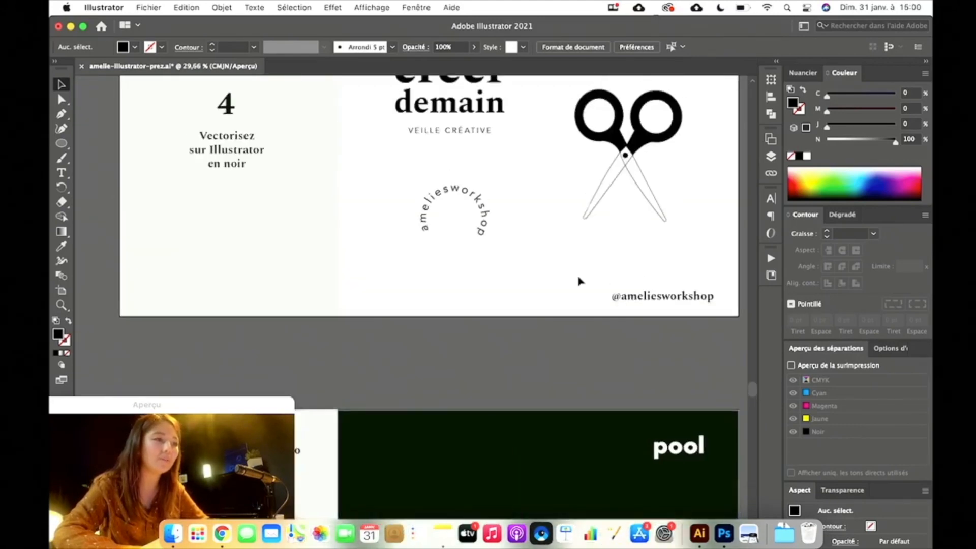
# Examine the three layouts on the "Pour aller plus loin" page, including the circular text on the portrait and the "CAHIER d'inspirations" layout.
pyautogui.scroll(-15, 579, 281)
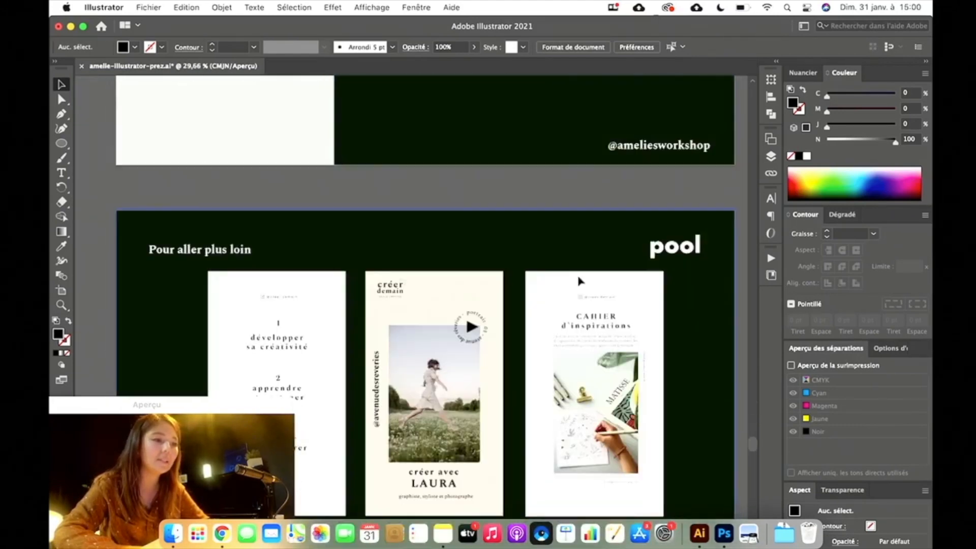
pyautogui.scroll(-6, 580, 281)
pyautogui.scroll(3, 580, 281)
pyautogui.scroll(3, 580, 281)
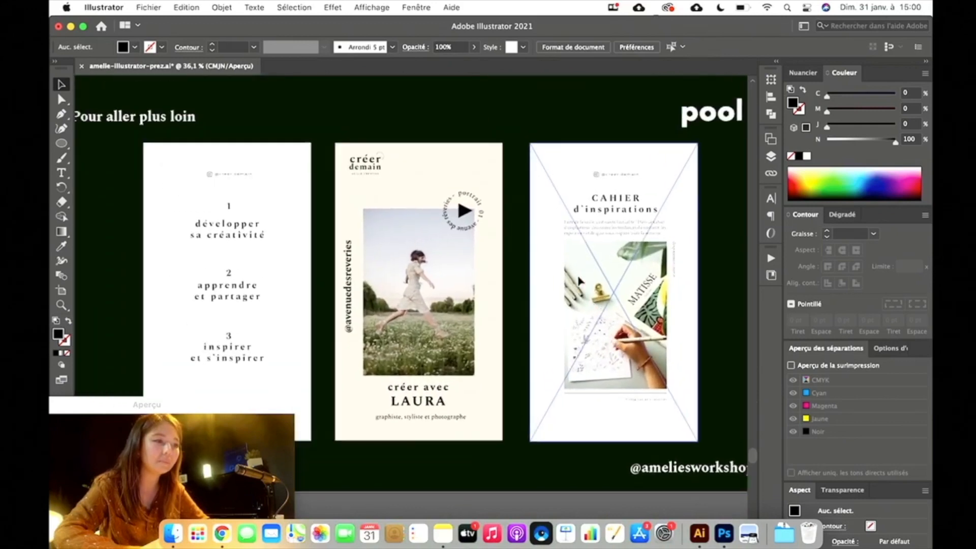
pyautogui.scroll(2, 580, 281)
pyautogui.hscroll(-3, 580, 282)
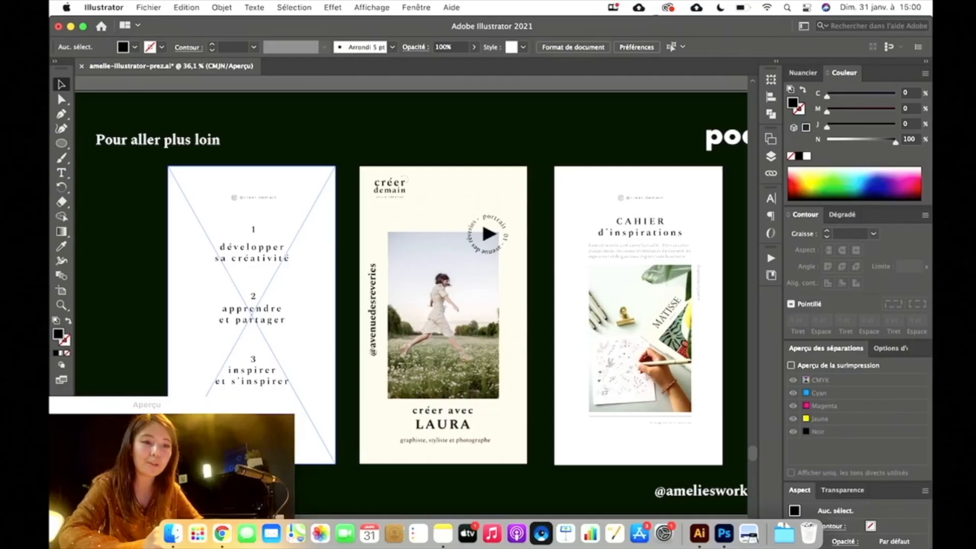
pyautogui.click(480, 351)
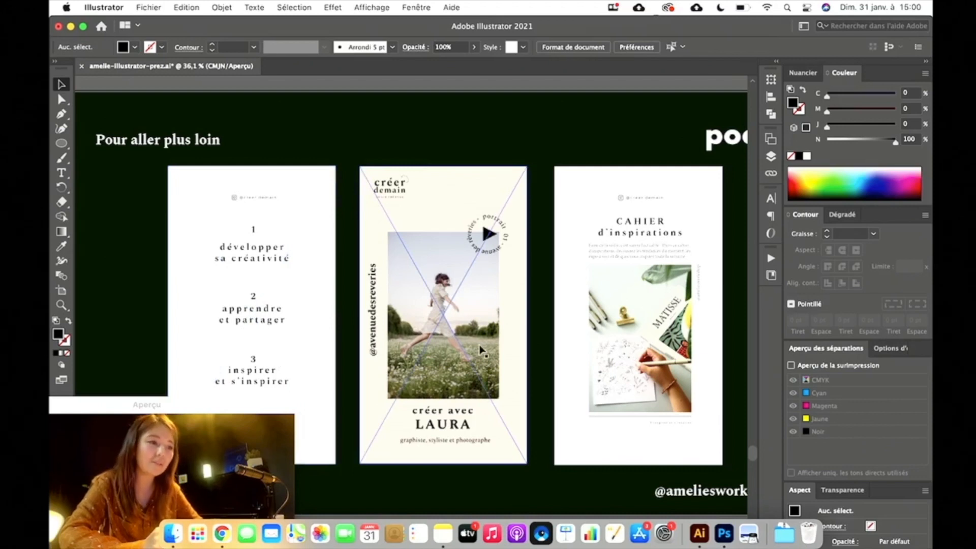
pyautogui.scroll(1, 497, 262)
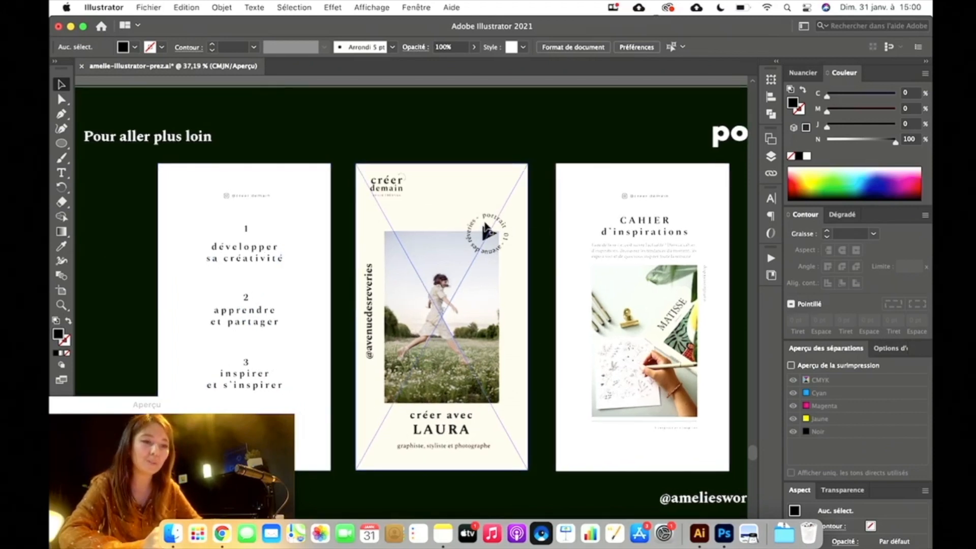
pyautogui.hscroll(3, 545, 147)
pyautogui.scroll(-1, 545, 147)
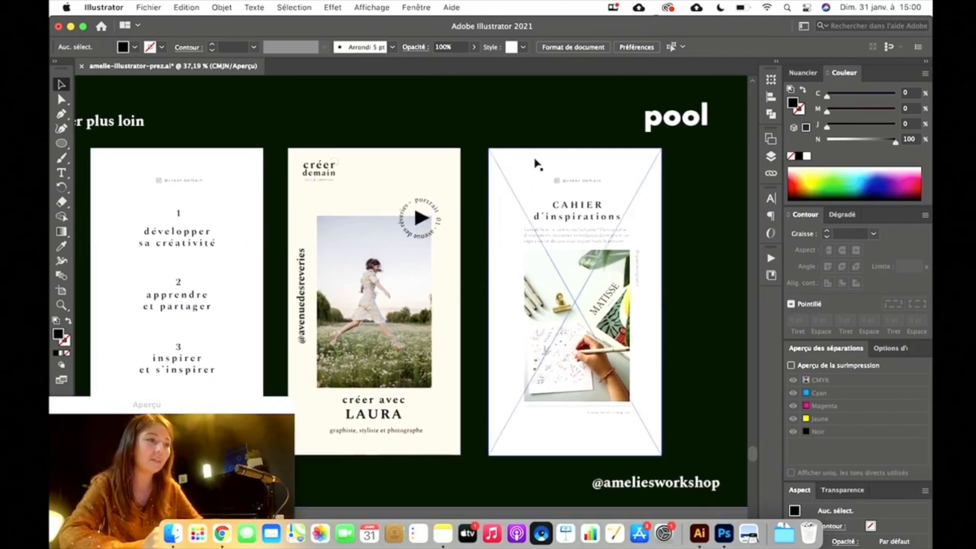